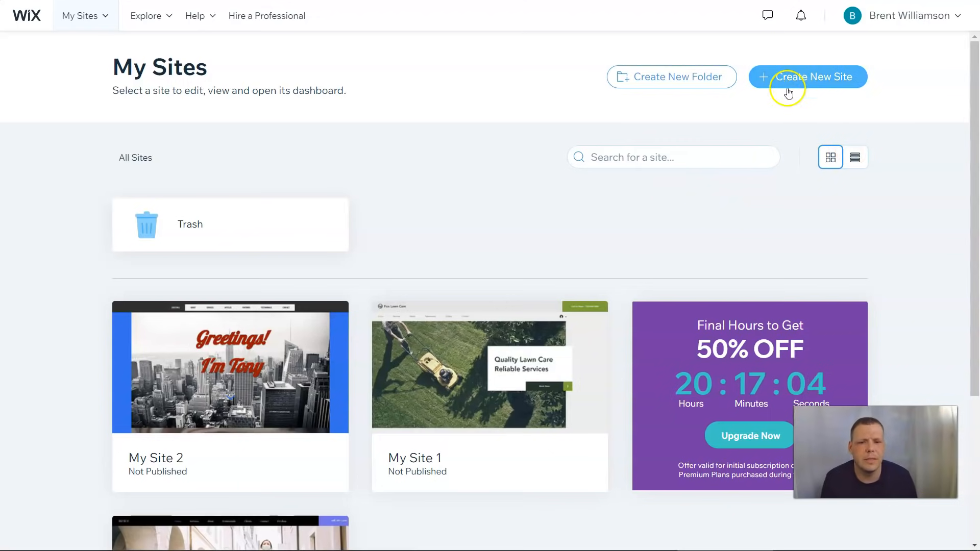
Start a new site and pick Business as the website type
left_click(825, 84)
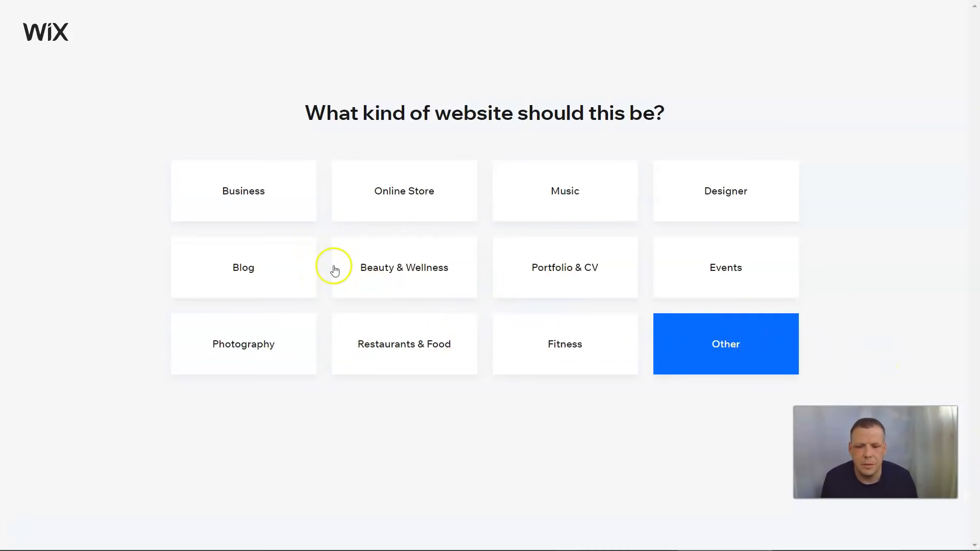
left_click(243, 190)
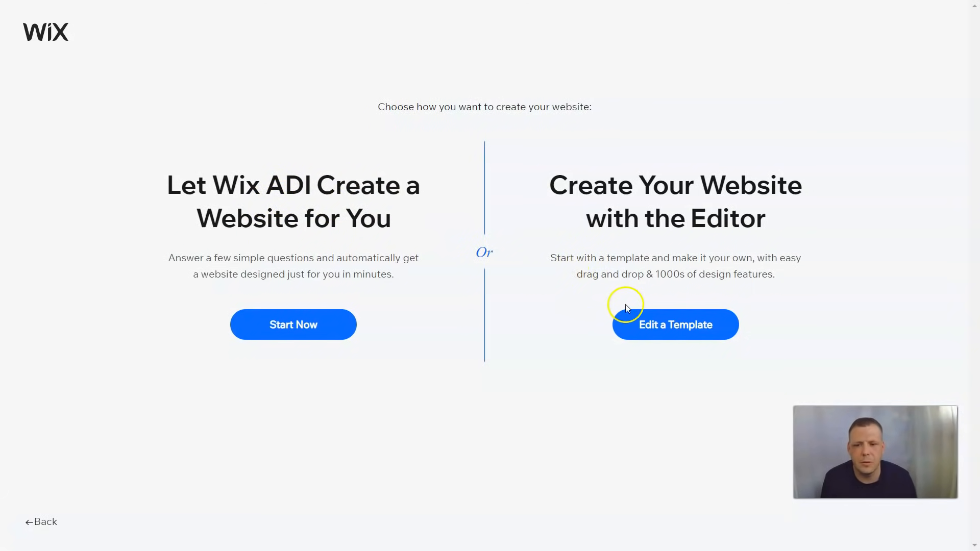
Choose to edit a template and browse the Store, Creative, Community and Blog categories
left_click(650, 327)
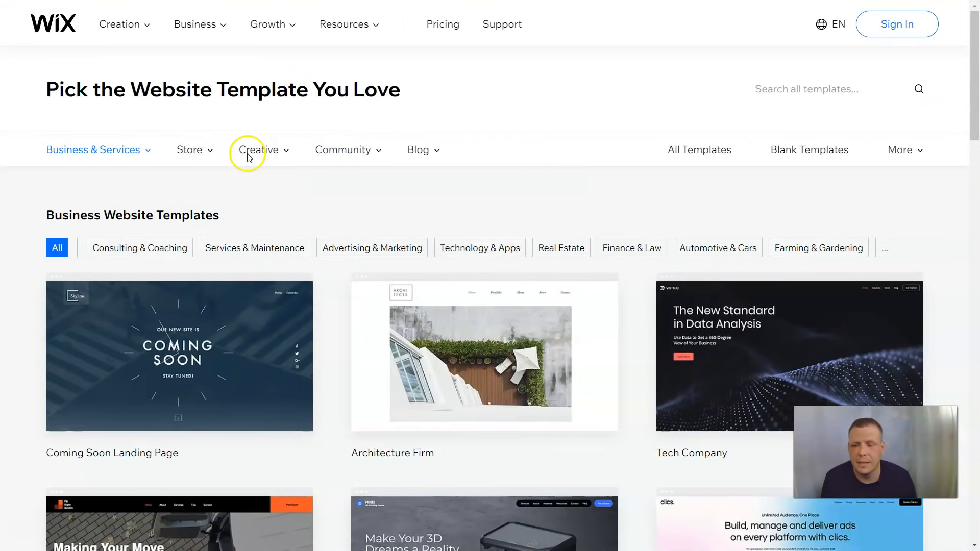
mouse_move(191, 157)
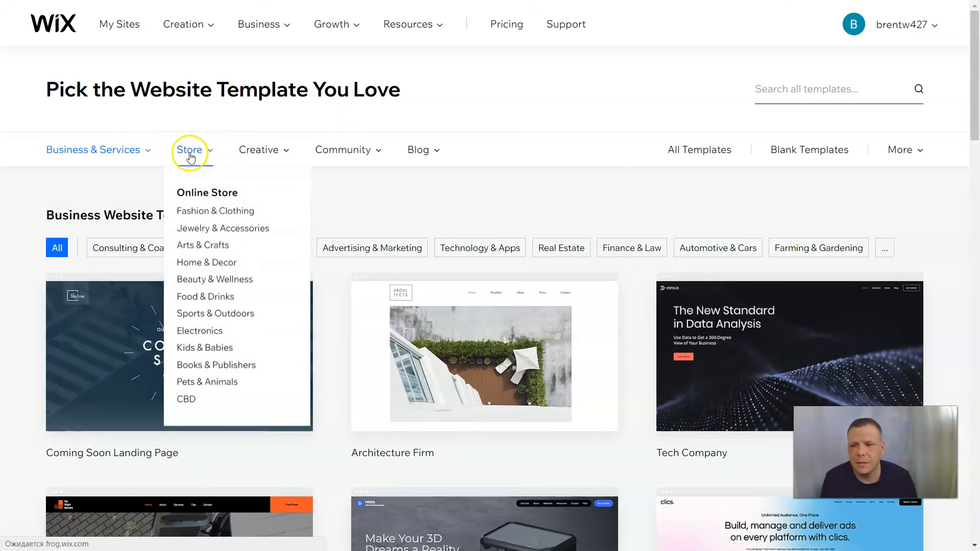
mouse_move(287, 152)
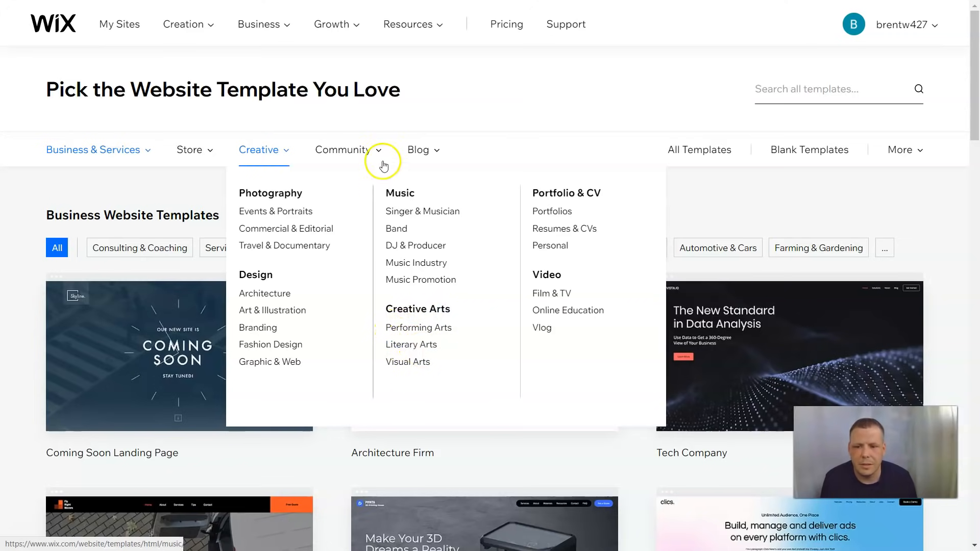
mouse_move(378, 155)
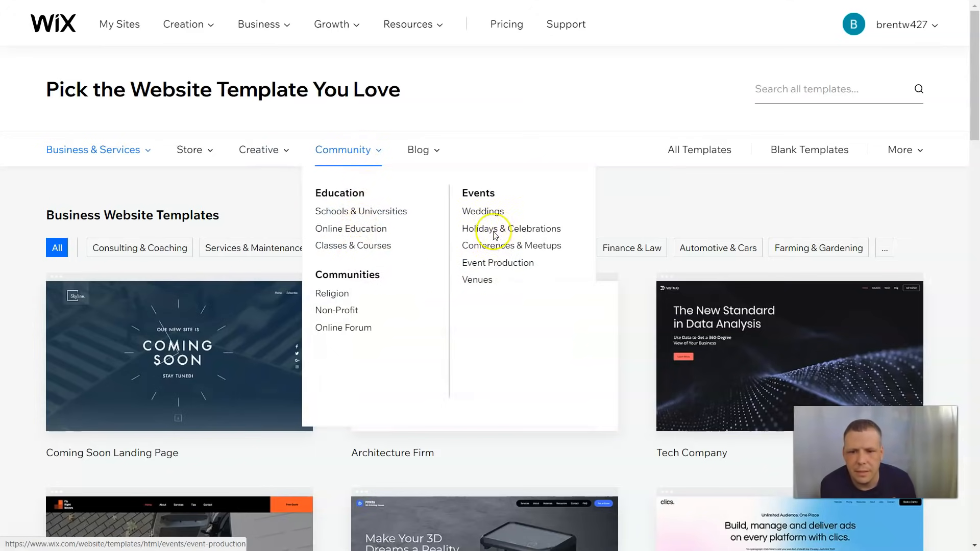
mouse_move(426, 151)
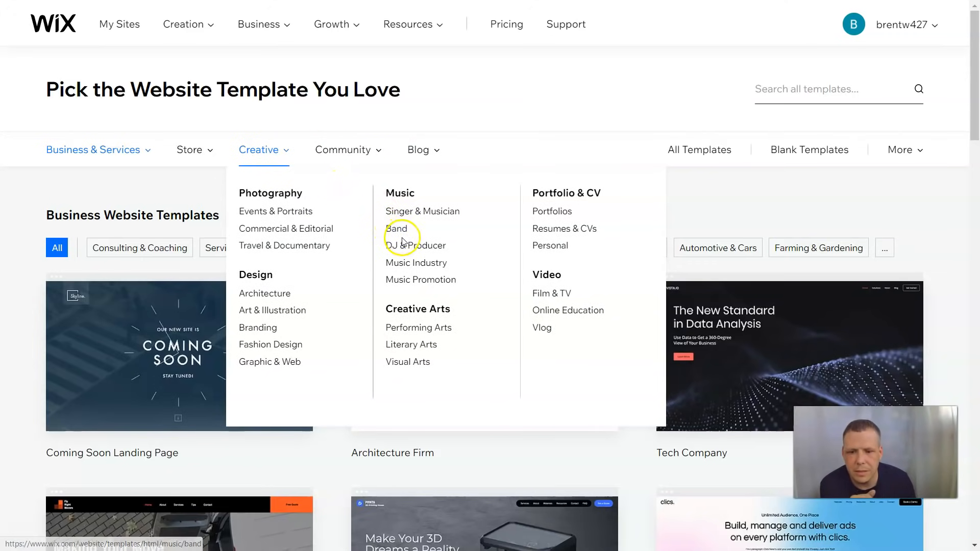
List the Performing Arts templates and preview the Dance Studio template
left_click(420, 329)
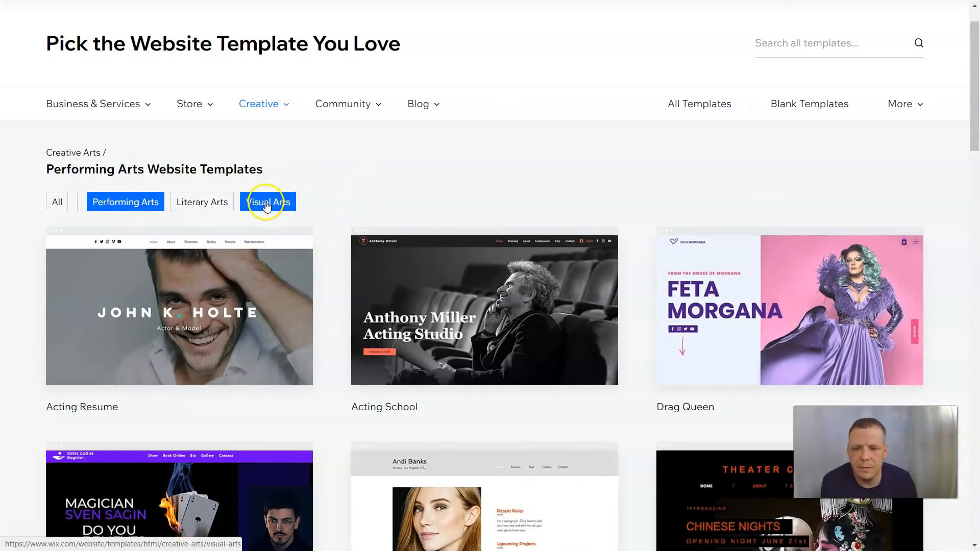
mouse_move(510, 355)
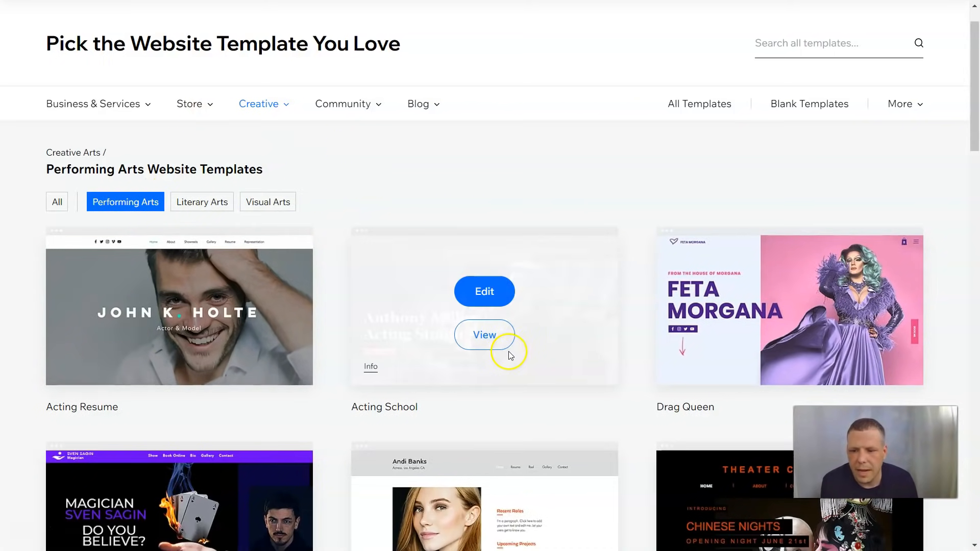
scroll(520, 324, "down", 3)
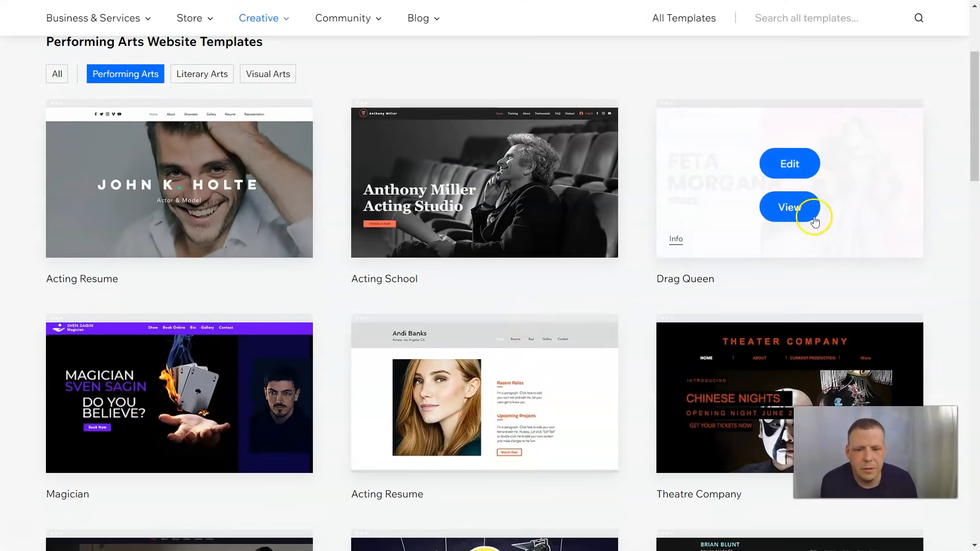
scroll(451, 261, "down", 1)
scroll(451, 261, "down", 1)
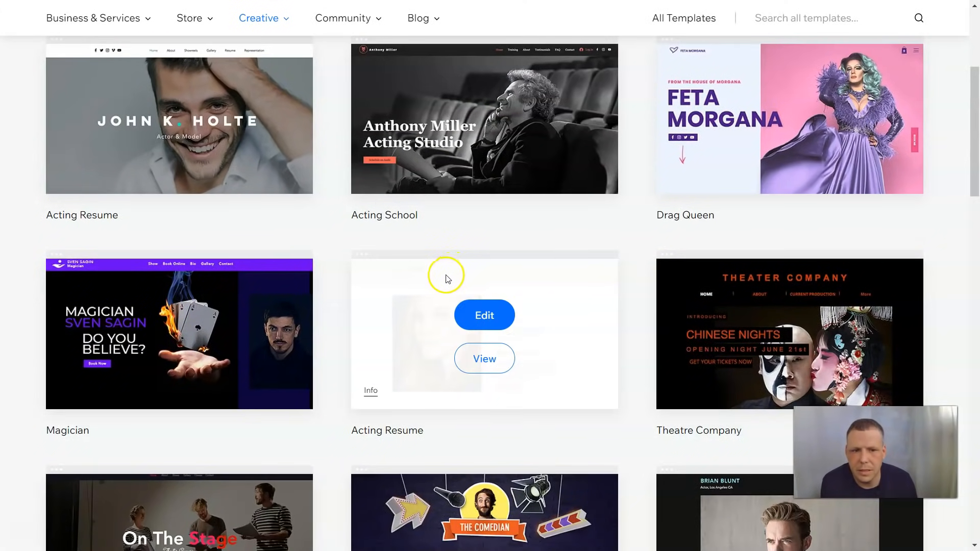
scroll(385, 344, "down", 3)
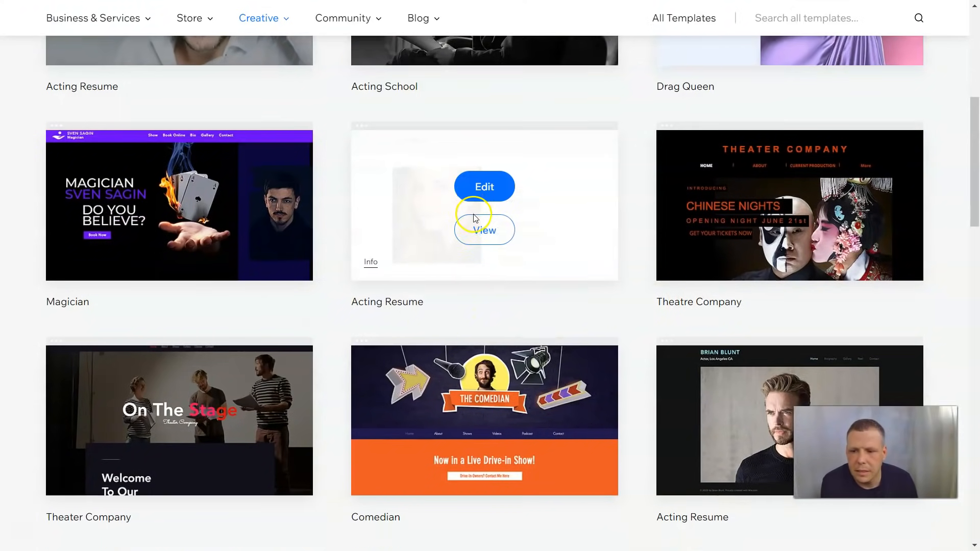
scroll(475, 214, "down", 3)
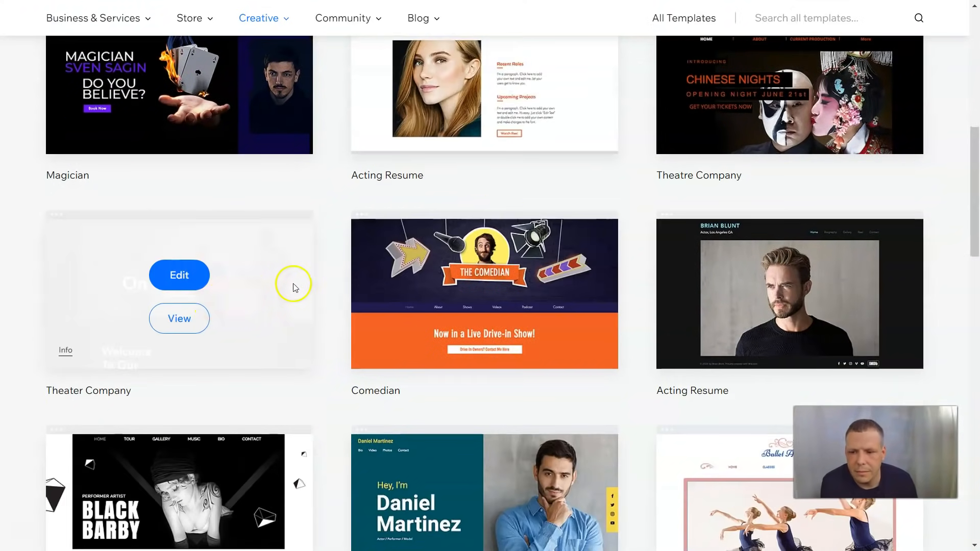
scroll(294, 293, "down", 3)
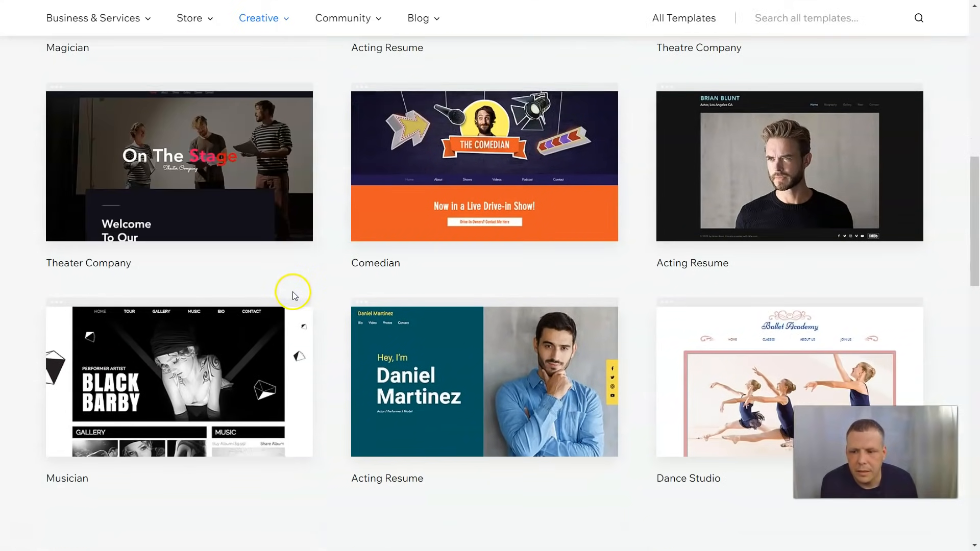
scroll(510, 316, "down", 2)
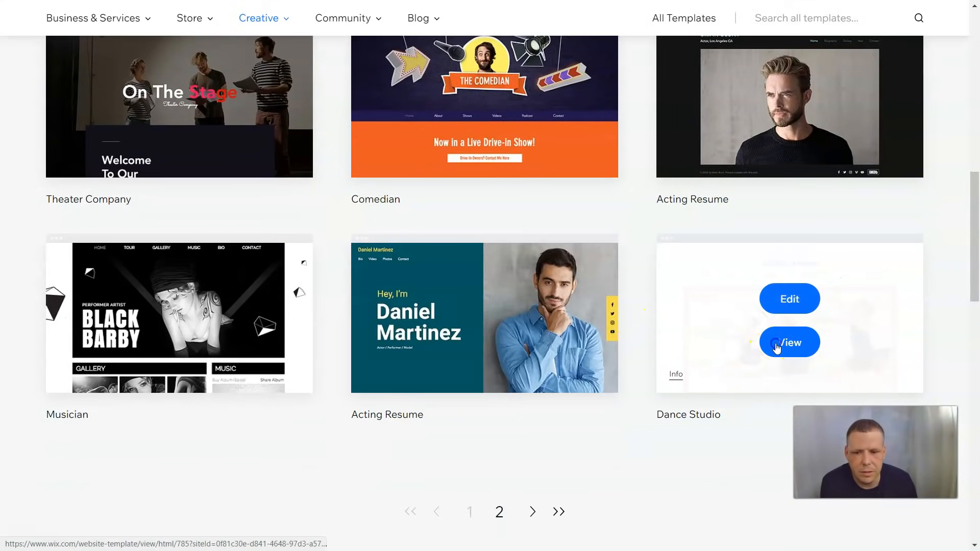
left_click(775, 346)
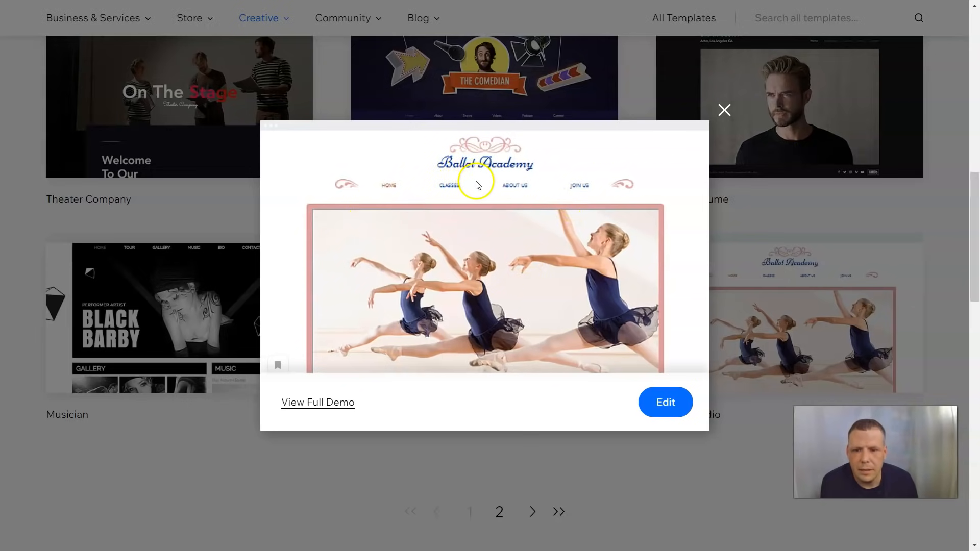
Open the Dance Studio template in the Editor and look over the Ballet Academy home page
left_click(667, 405)
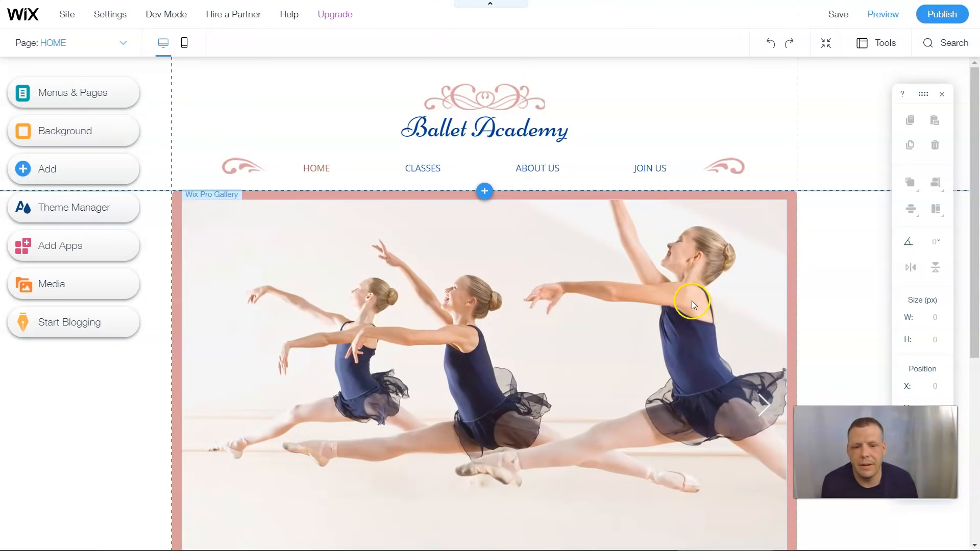
scroll(675, 311, "down", 3)
scroll(751, 279, "down", 3)
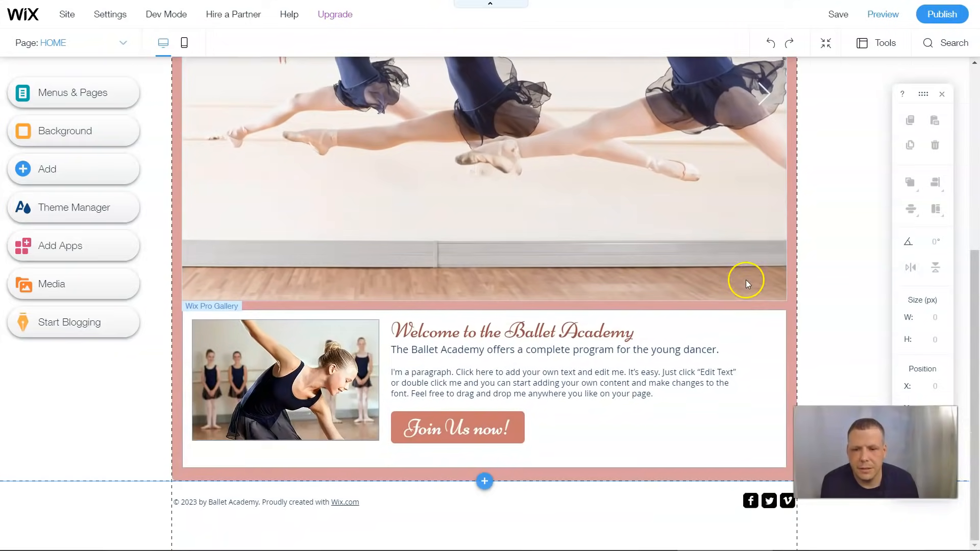
scroll(724, 316, "up", 6)
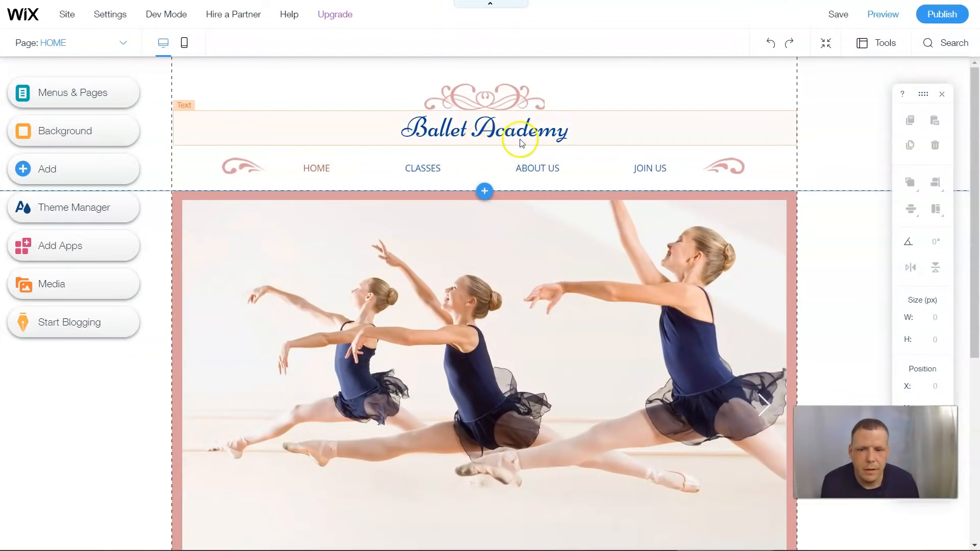
Change the header title from 'Ballet Academy' to 'Dance Academy'
left_click(476, 131)
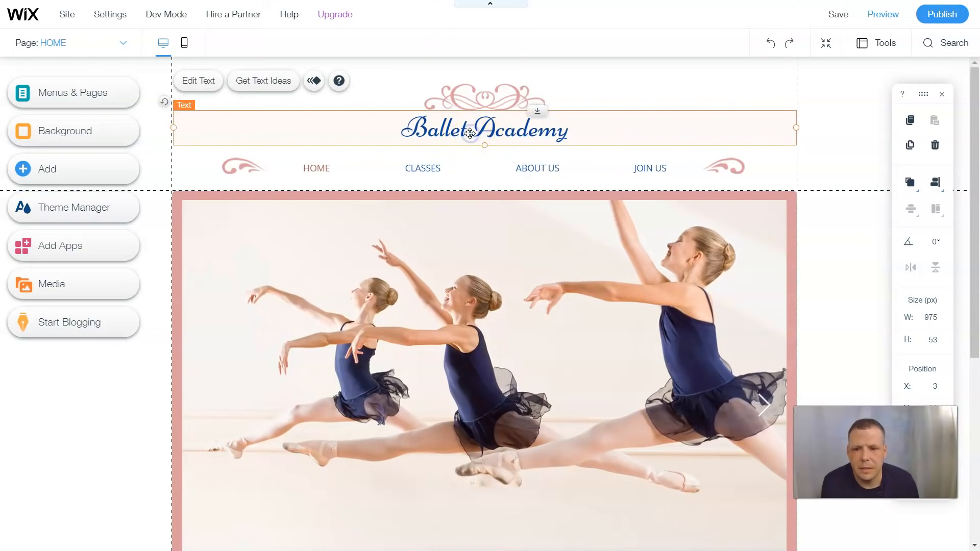
double_click(470, 134)
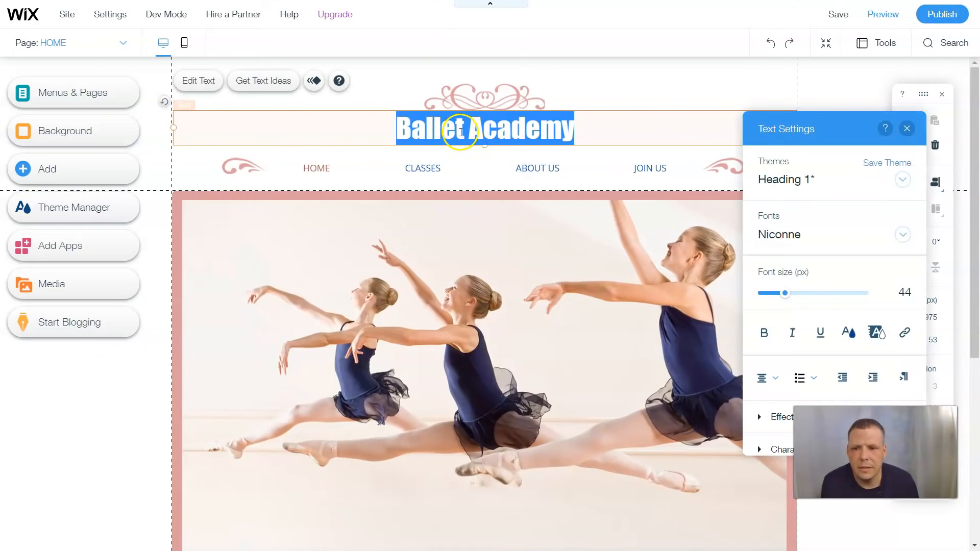
left_click(461, 132)
left_click_drag(466, 132, 368, 125)
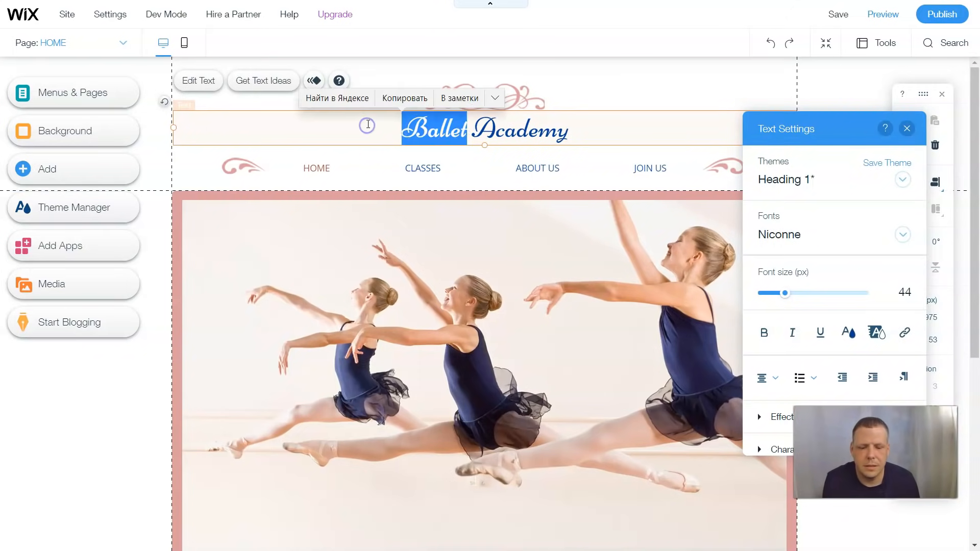
type("\\")
key("BackSpace")
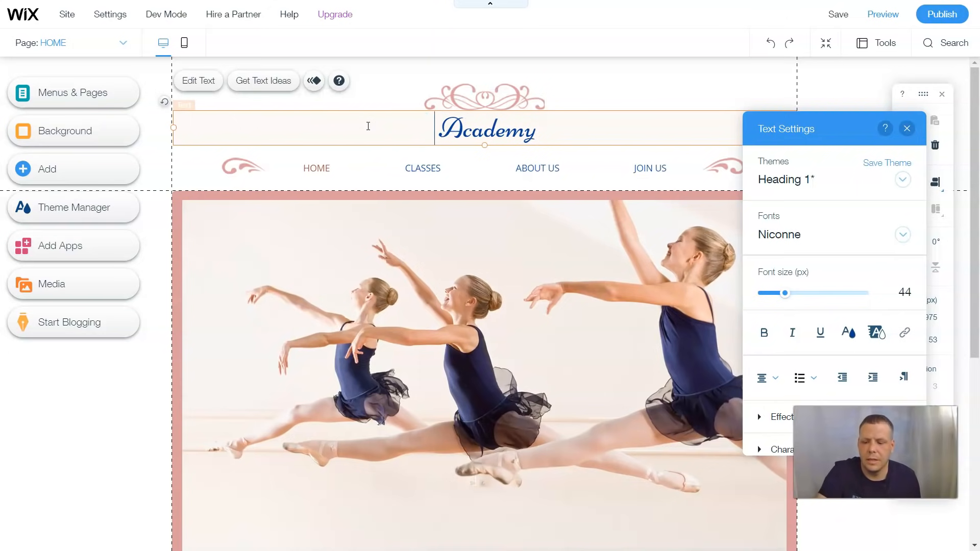
type("Dance")
left_click(380, 131)
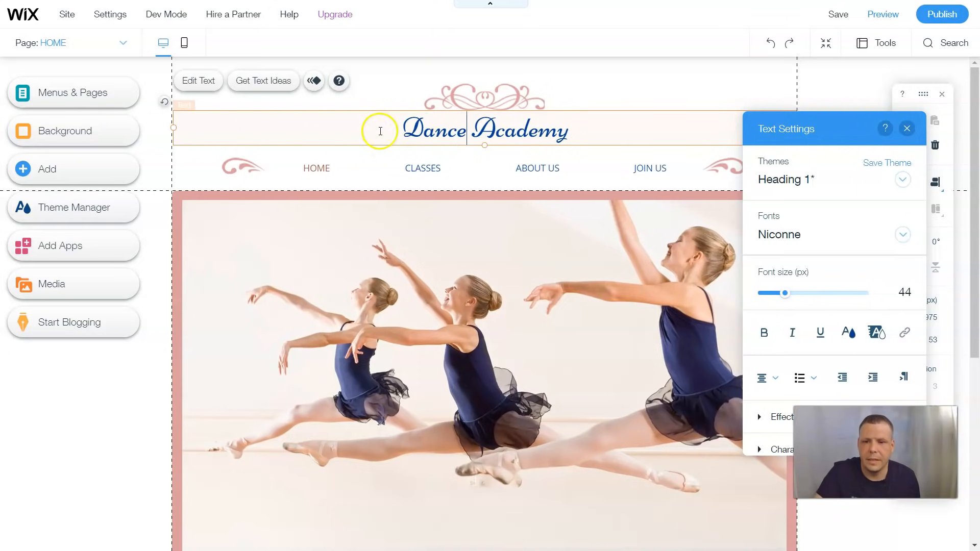
Delete the decorative ornament image above the title
left_click(490, 102)
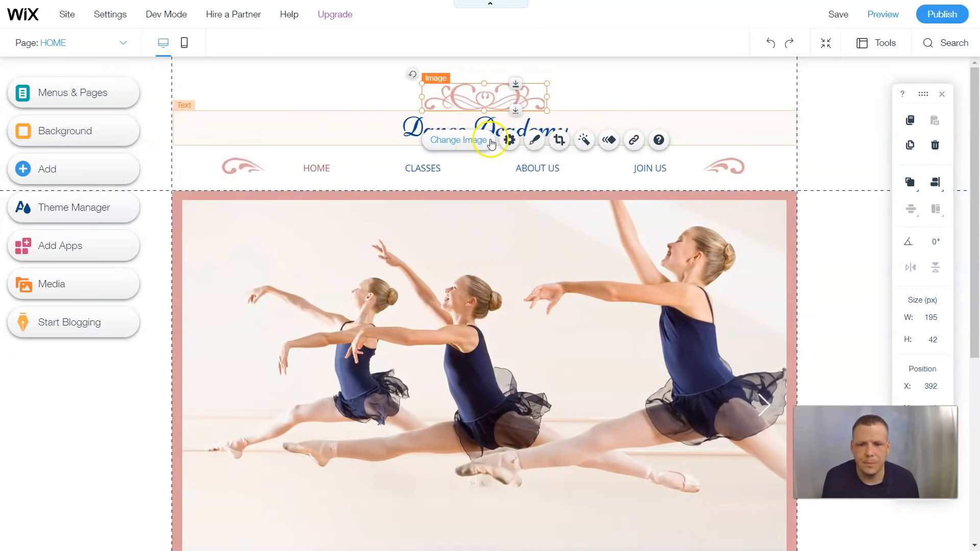
right_click(528, 76)
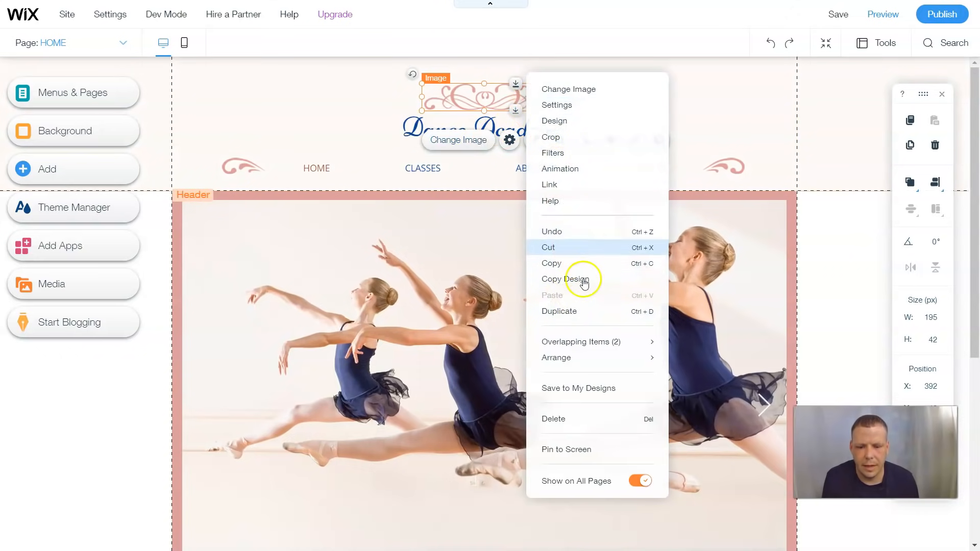
left_click(550, 419)
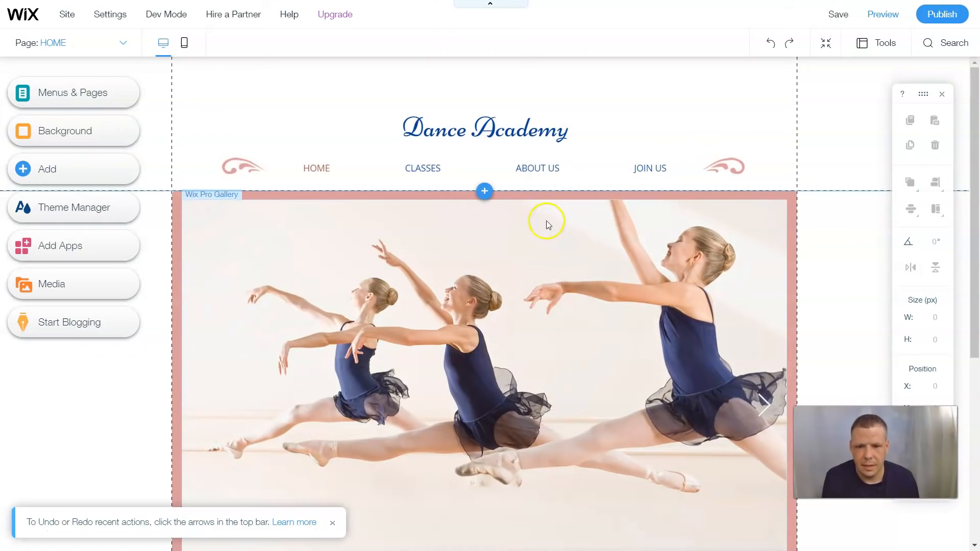
left_click(410, 207)
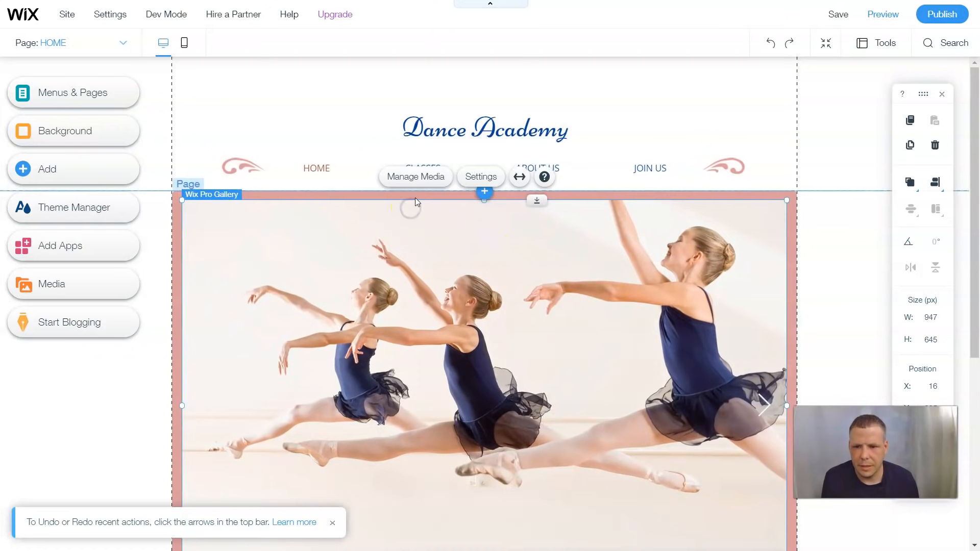
left_click(175, 224)
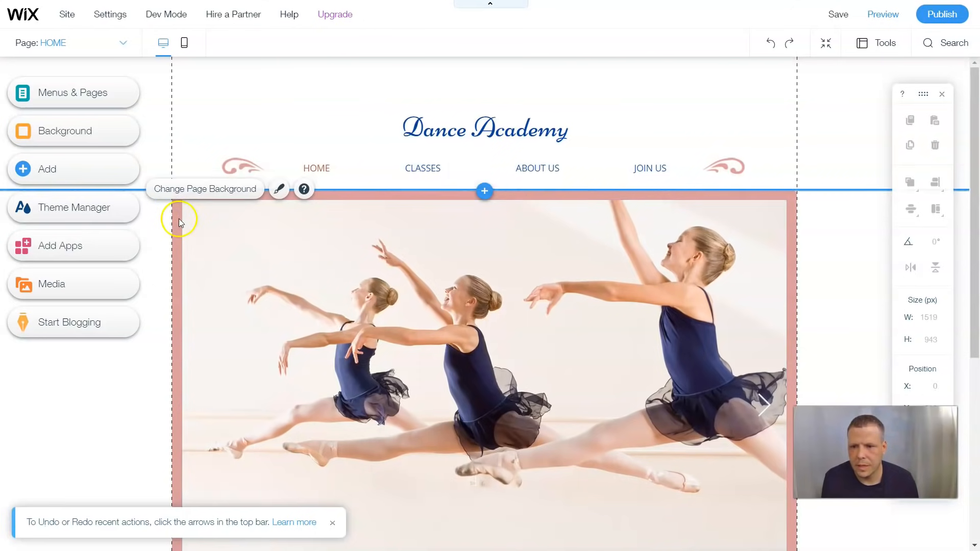
Give the home page a plain dark slate #373B4D background colour
left_click(200, 190)
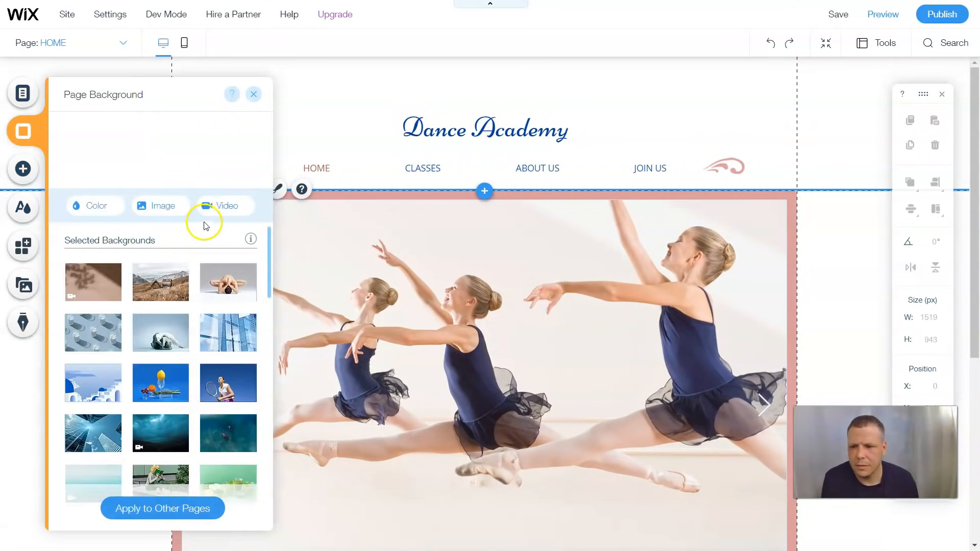
left_click(95, 204)
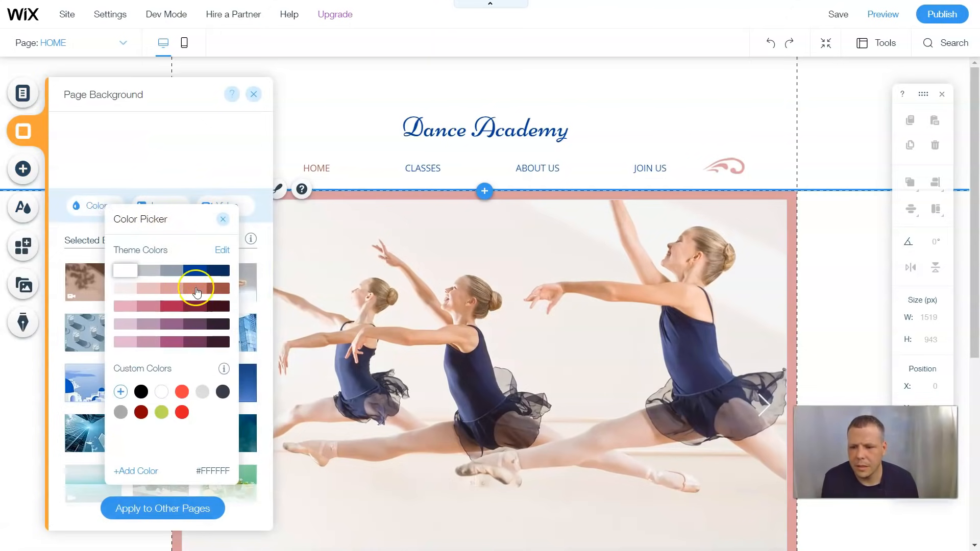
left_click(142, 392)
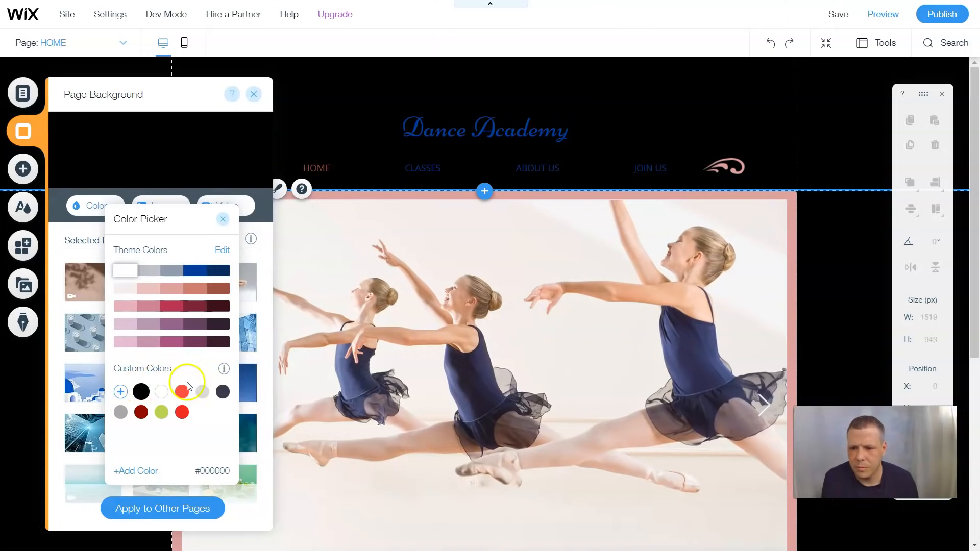
left_click(161, 387)
left_click(223, 393)
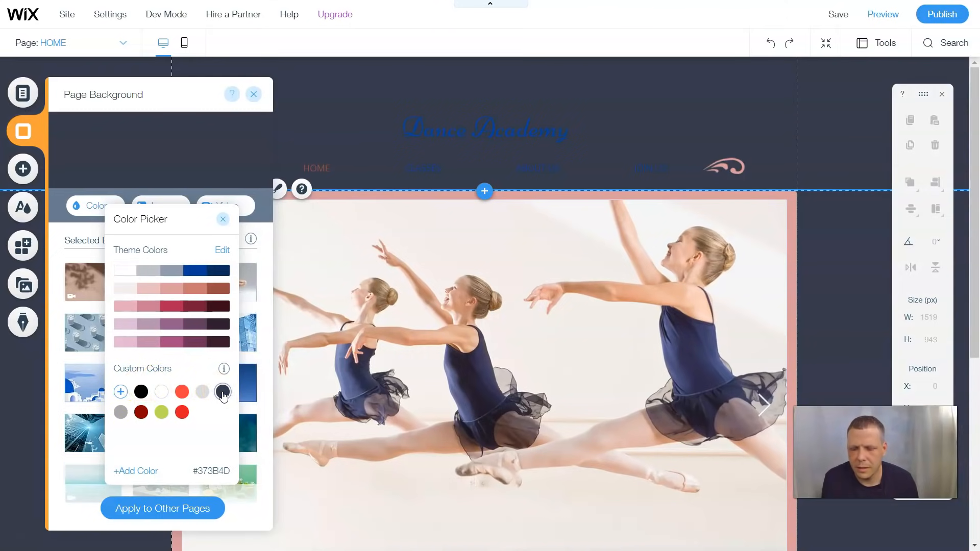
left_click(218, 288)
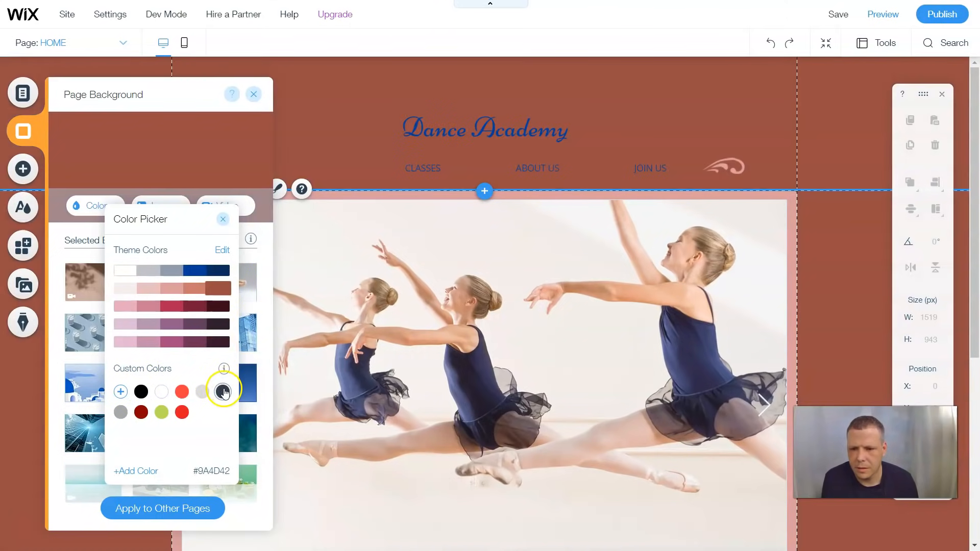
left_click(223, 392)
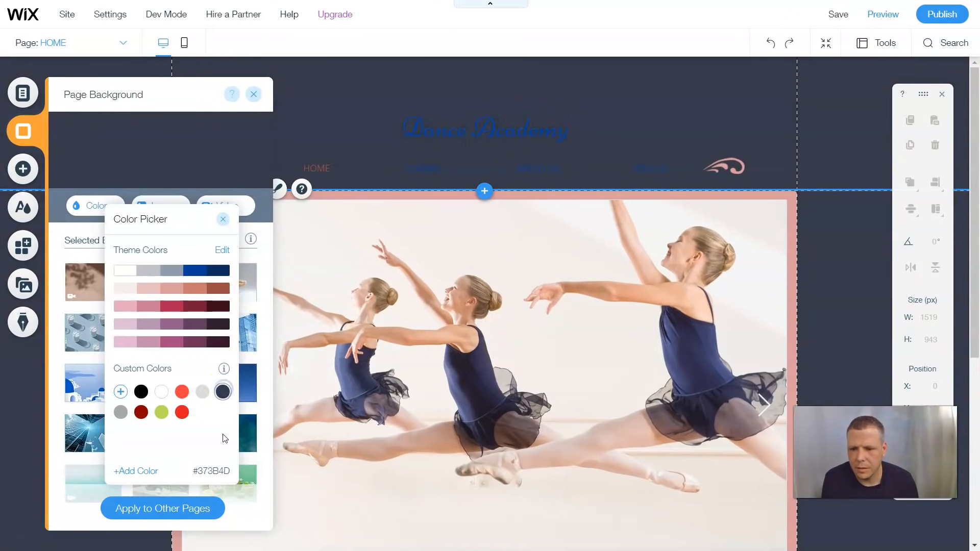
left_click(187, 510)
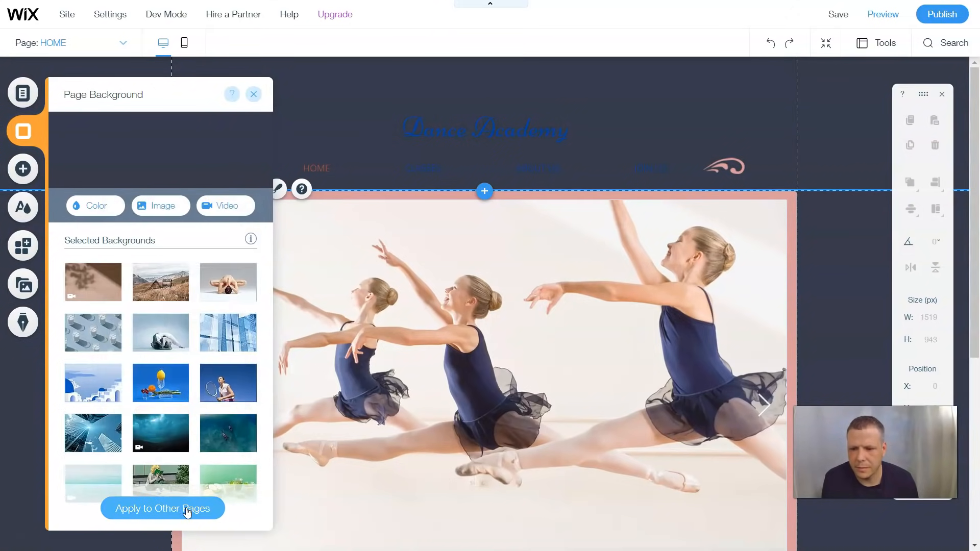
left_click(192, 508)
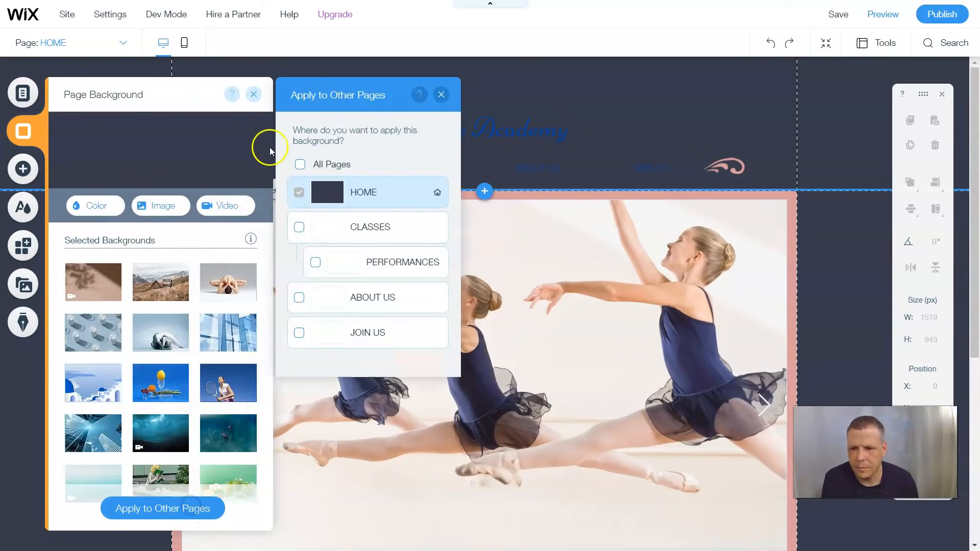
left_click(254, 95)
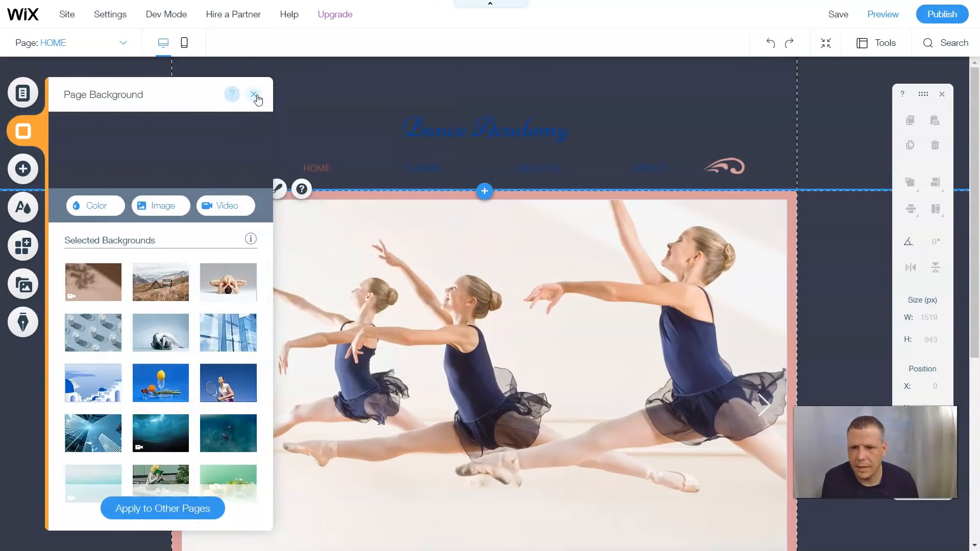
Align the Dance Academy title to the left guide and make its text white
left_click(608, 132)
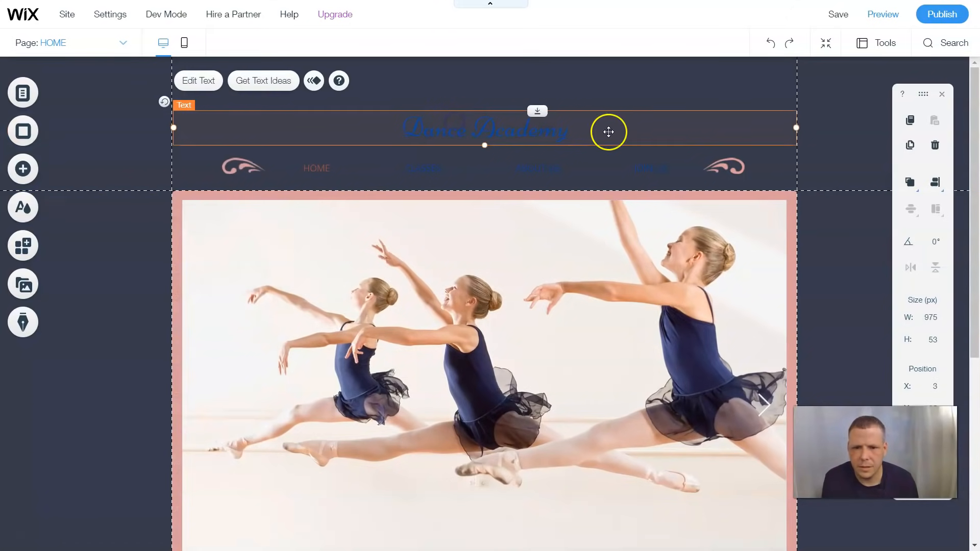
left_click_drag(587, 132, 577, 134)
double_click(575, 131)
left_click_drag(615, 131, 324, 120)
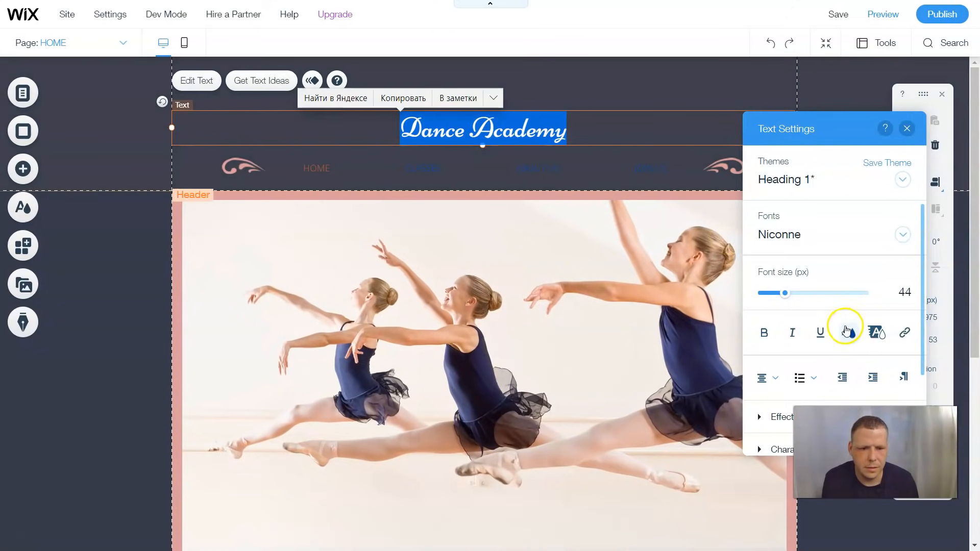
left_click(848, 332)
left_click(795, 344)
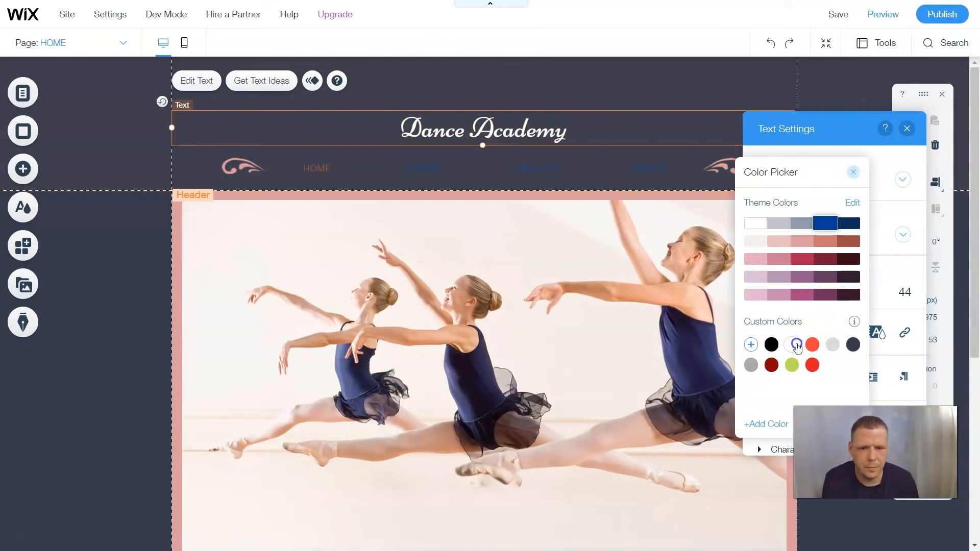
left_click(674, 80)
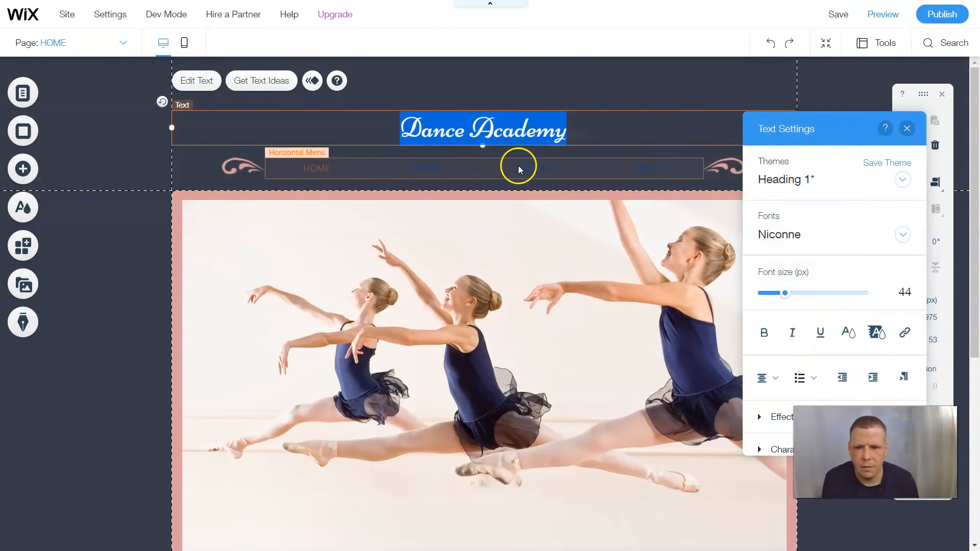
left_click(518, 165)
Delete the right-hand and left-hand pink ornaments beside the menu
right_click(734, 171)
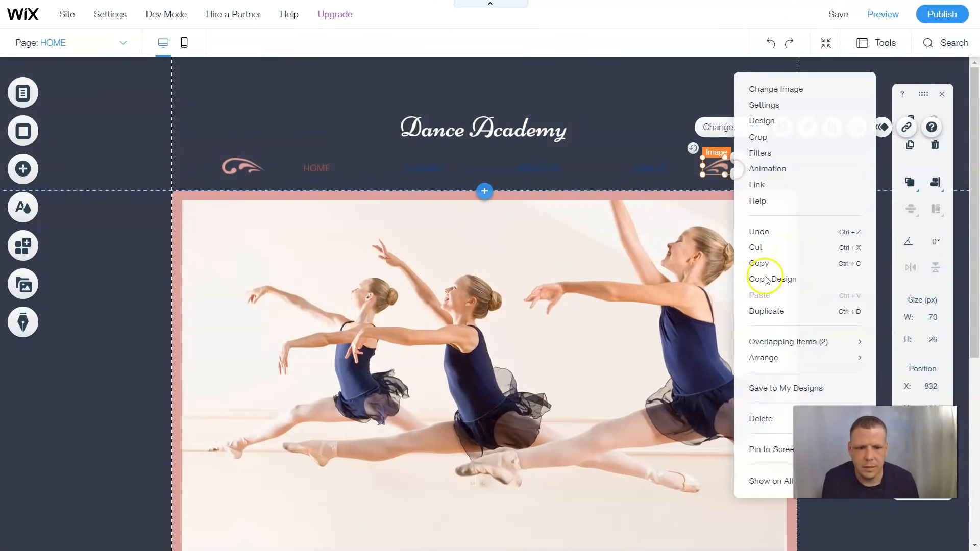
left_click(763, 418)
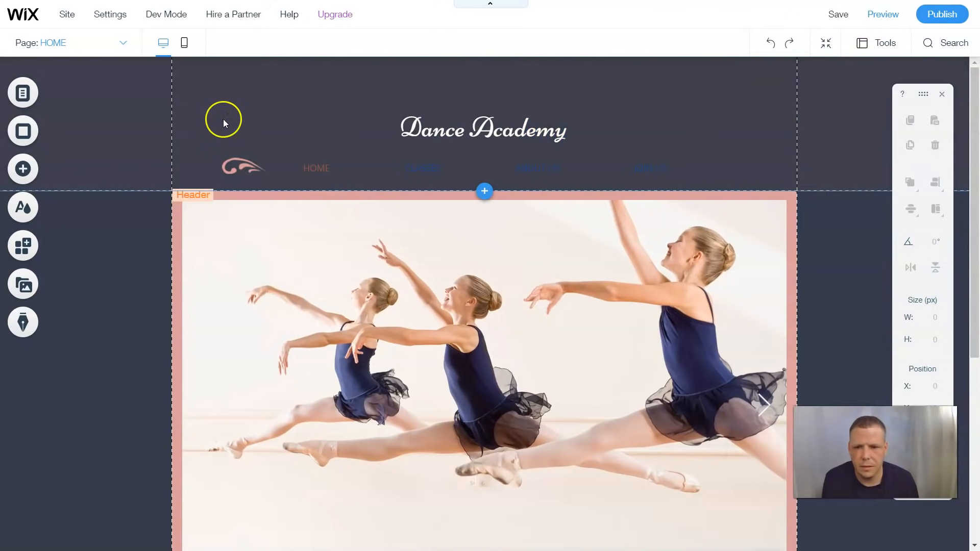
left_click(251, 169)
right_click(251, 168)
left_click(295, 420)
left_click(479, 311)
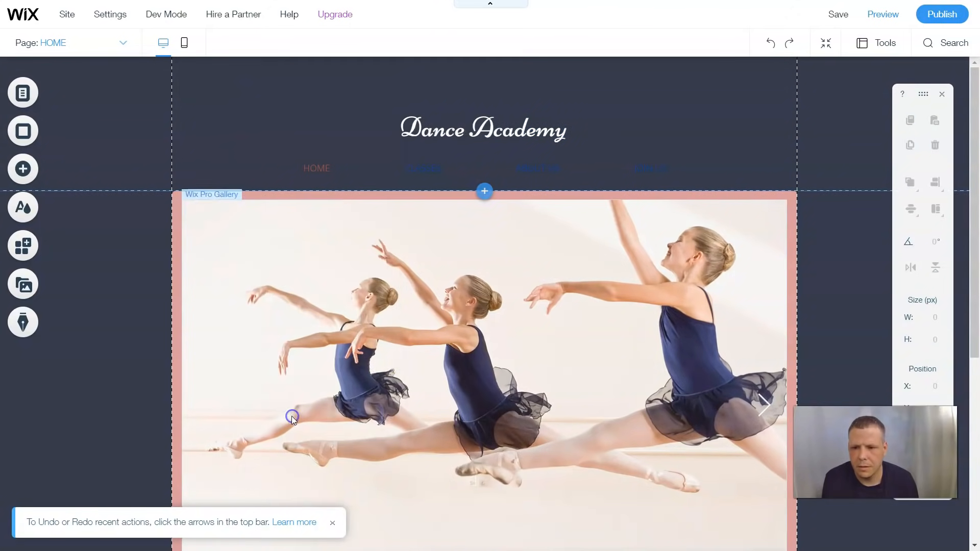
right_click(482, 319)
left_click(437, 333)
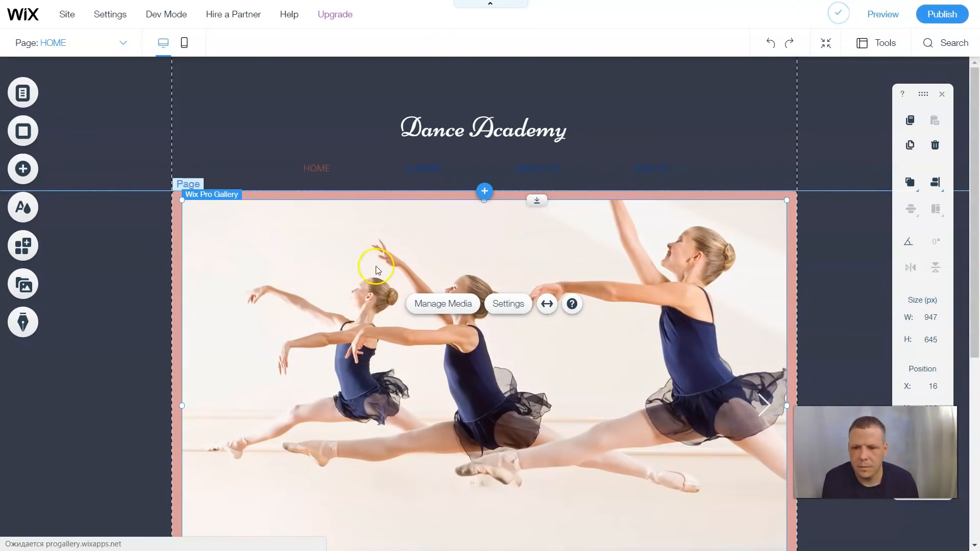
Remove all three photos from the dancer gallery and choose to add new images
left_click(447, 300)
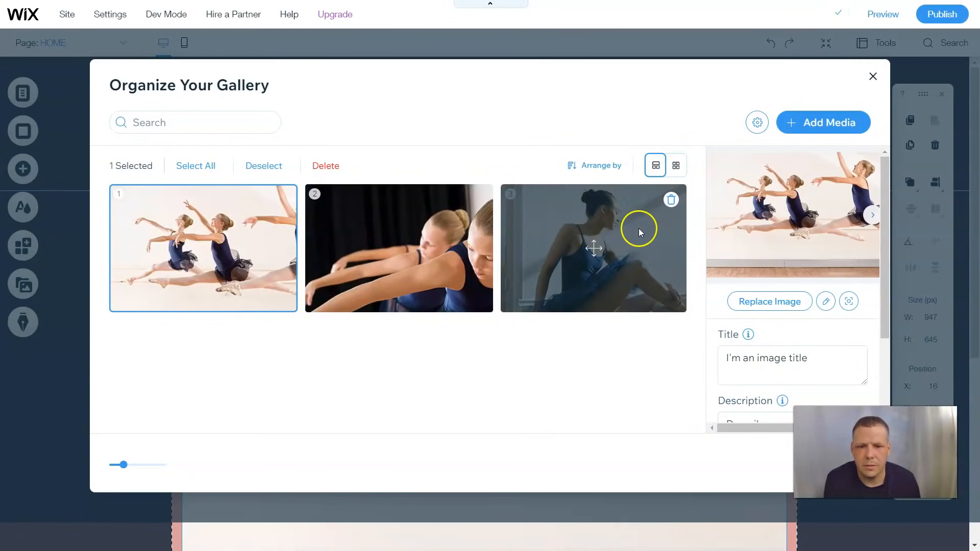
left_click(669, 199)
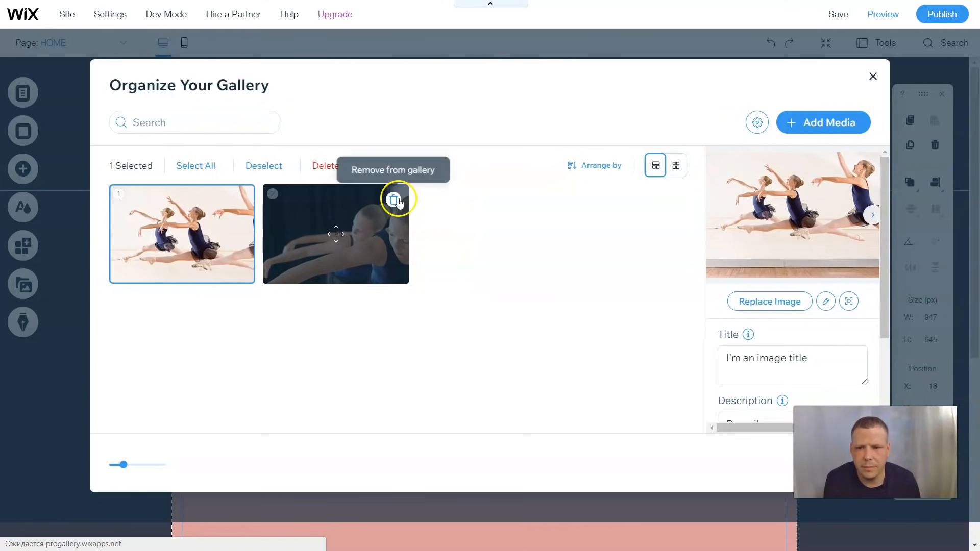
left_click(395, 200)
left_click(241, 200)
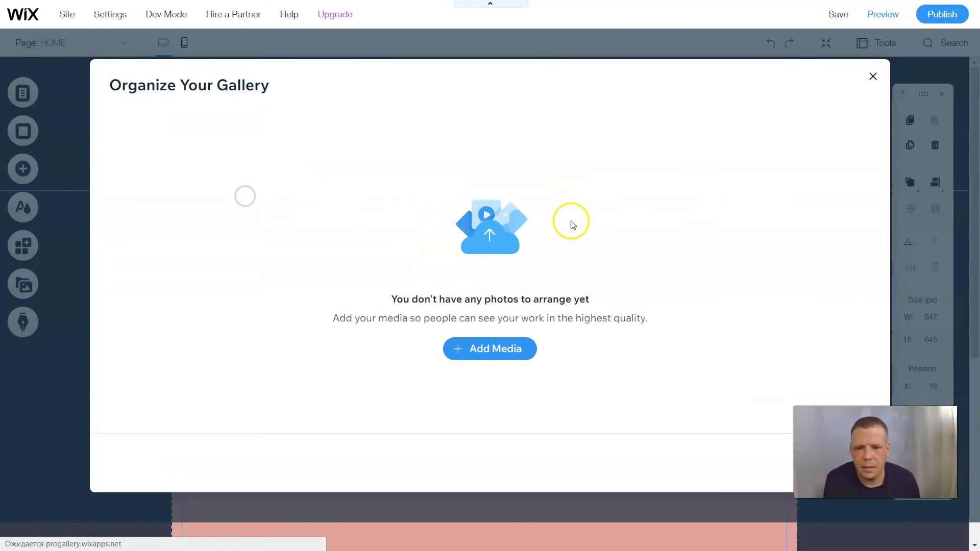
left_click(484, 352)
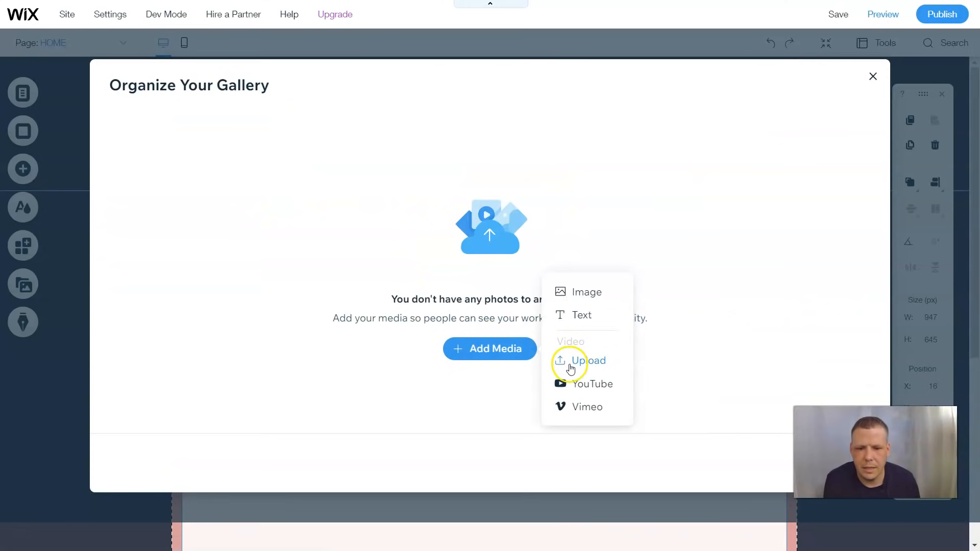
left_click(590, 290)
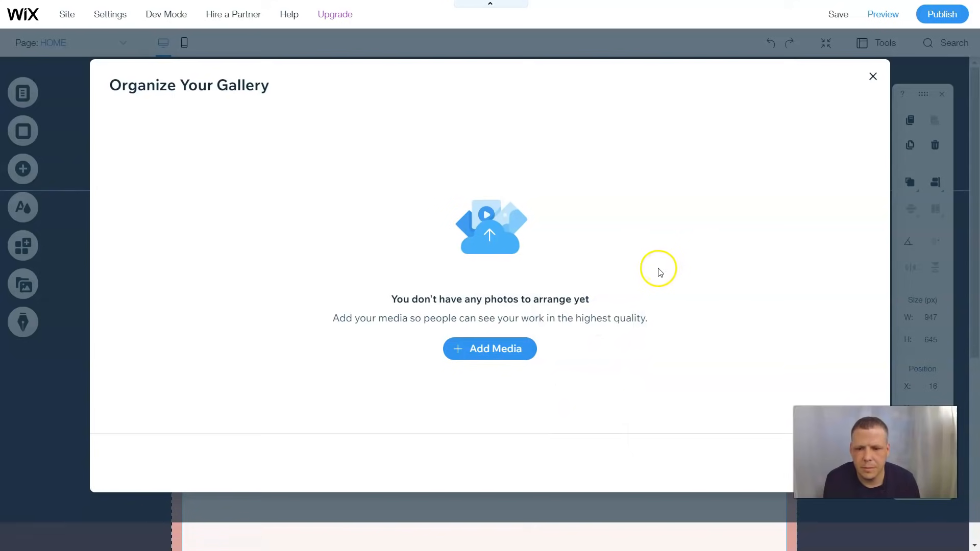
Search Wix's free stock images for 'dance'
left_click(503, 355)
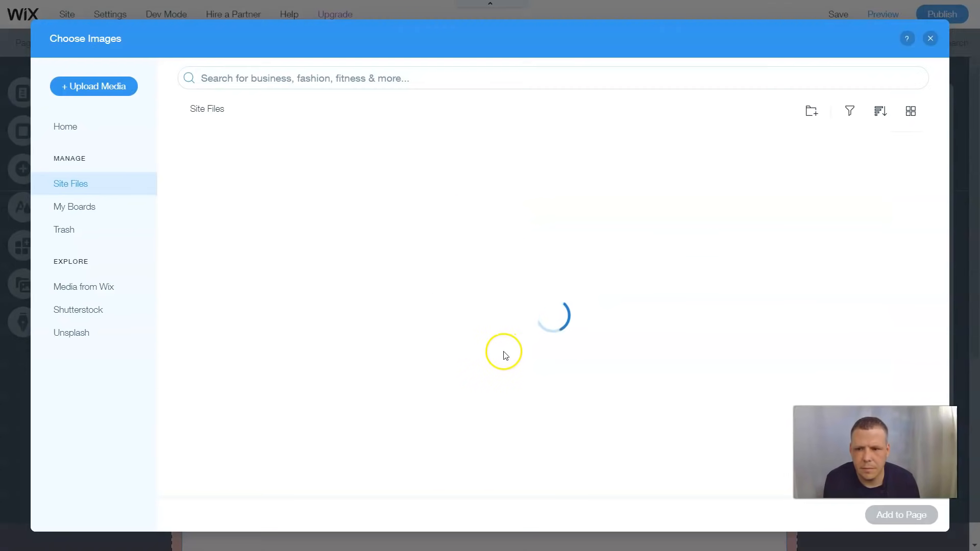
left_click(83, 286)
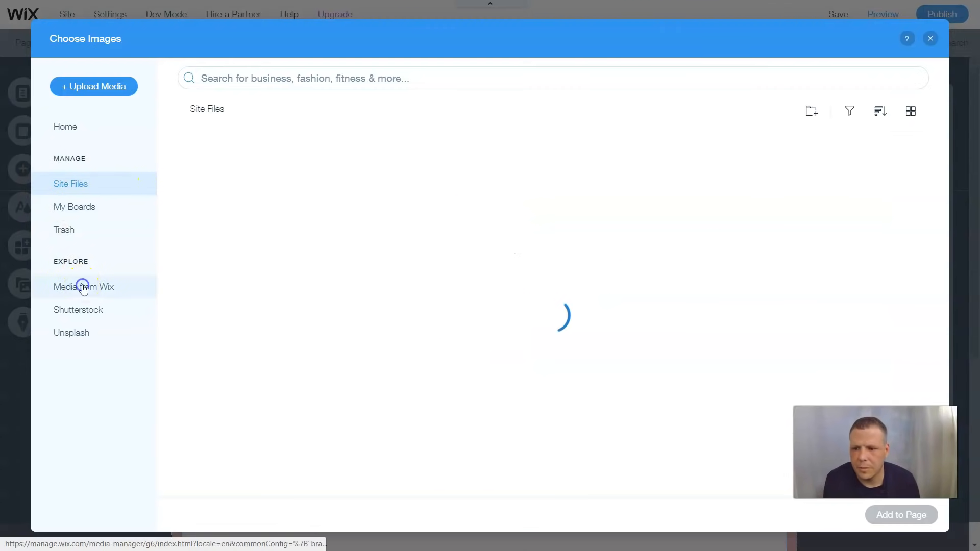
left_click(329, 77)
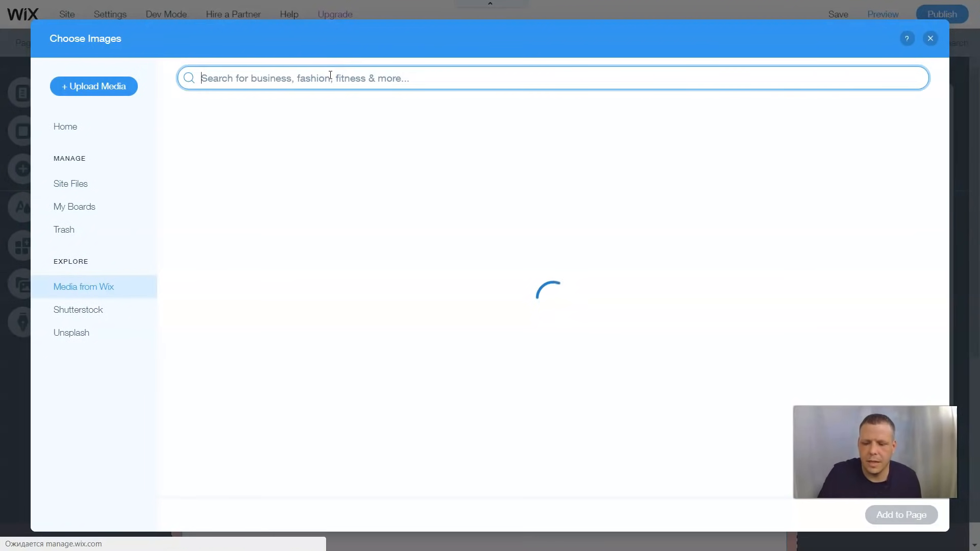
type("dance")
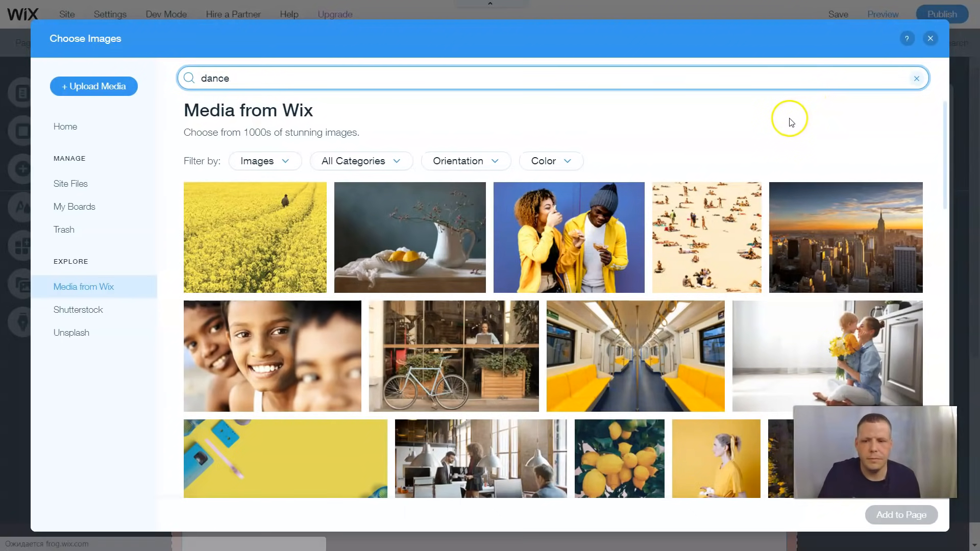
key("Return")
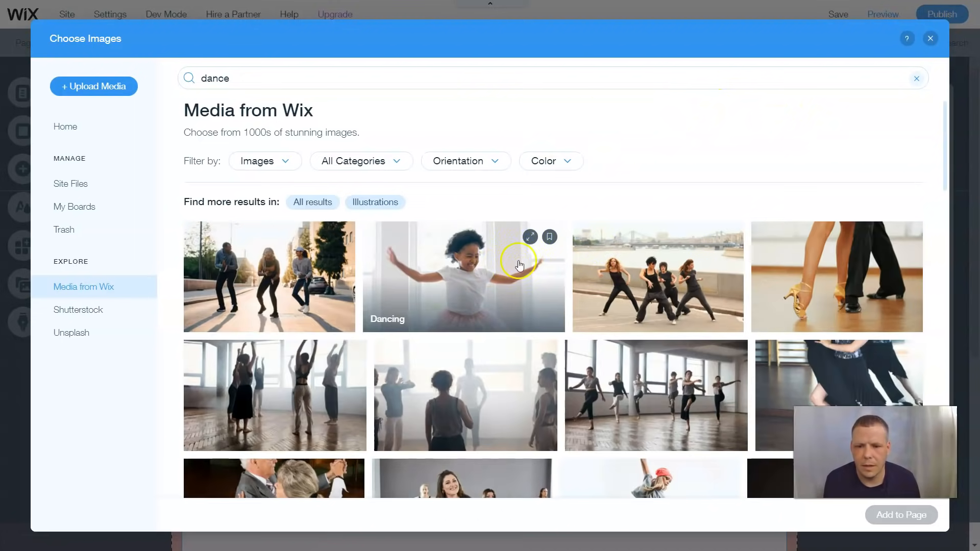
Add Dancing By a Bridge, Heels Dance Class, Dance Floor and Dancing in the Street to the gallery
left_click(662, 285)
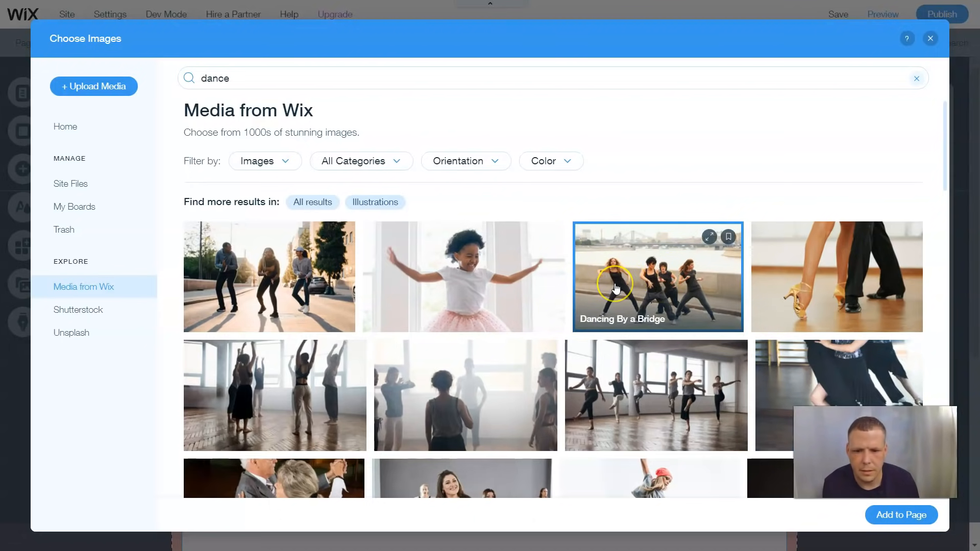
scroll(616, 289, "down", 5)
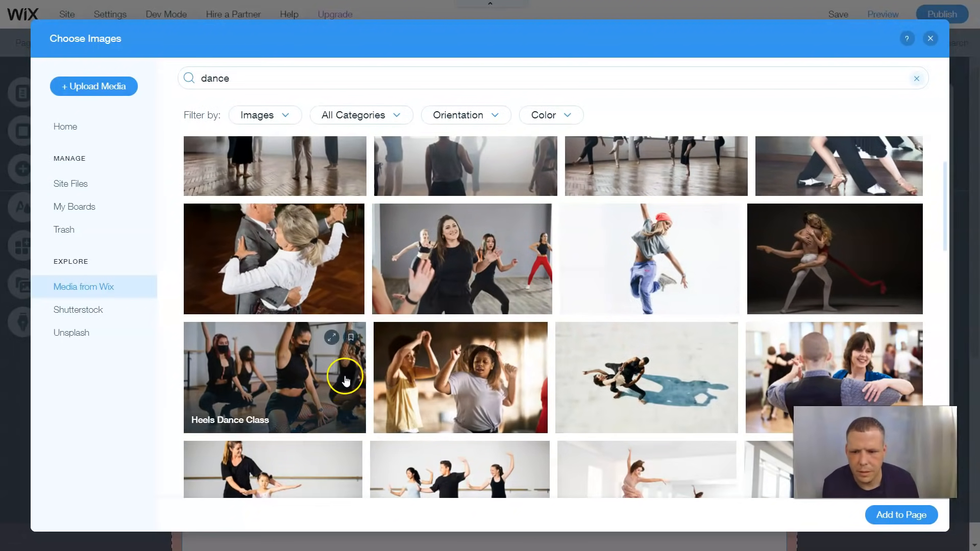
left_click(363, 361)
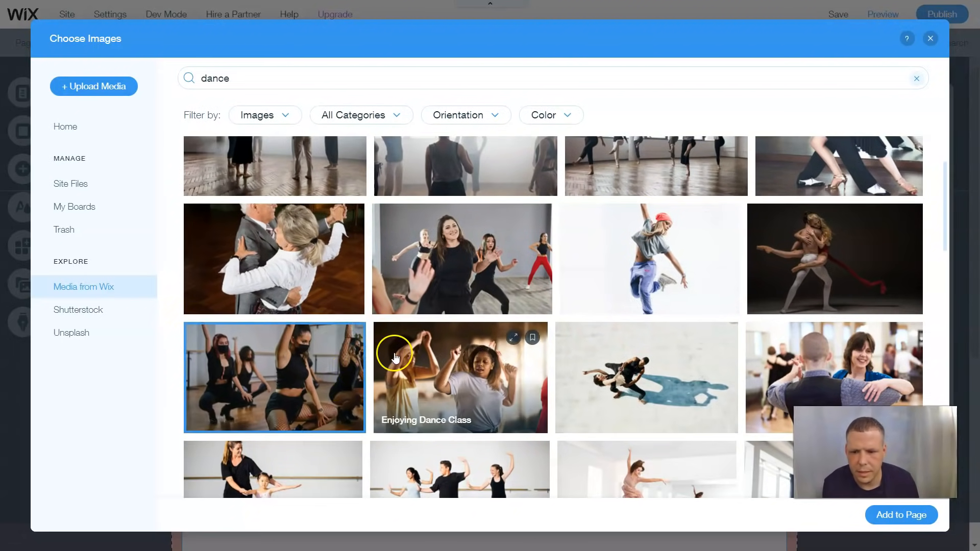
scroll(650, 330, "down", 6)
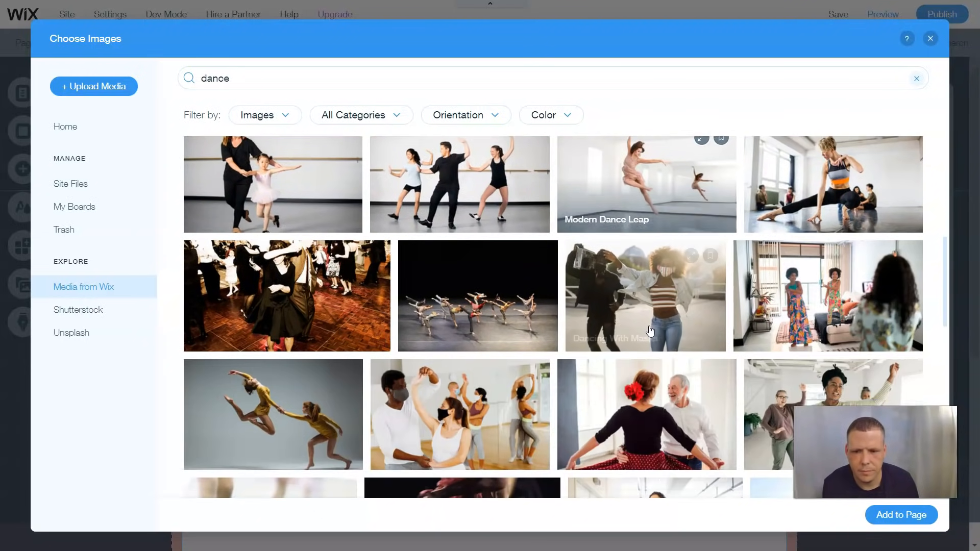
left_click(335, 323)
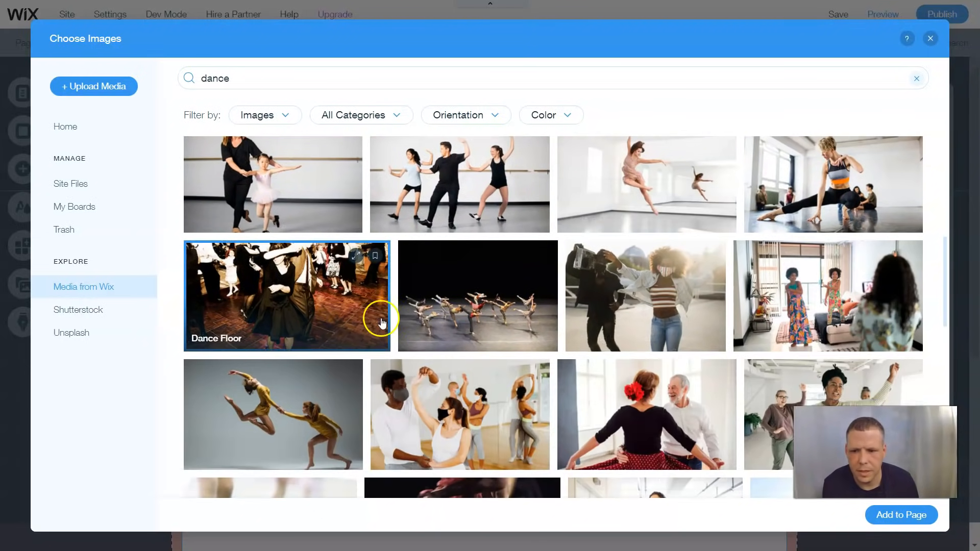
scroll(600, 311, "down", 4)
scroll(607, 319, "down", 3)
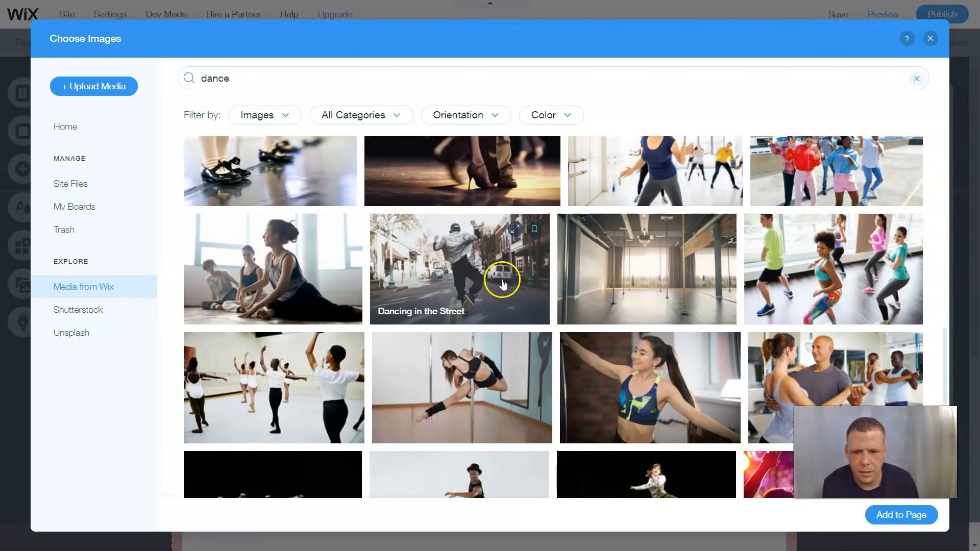
left_click(515, 285)
left_click(892, 516)
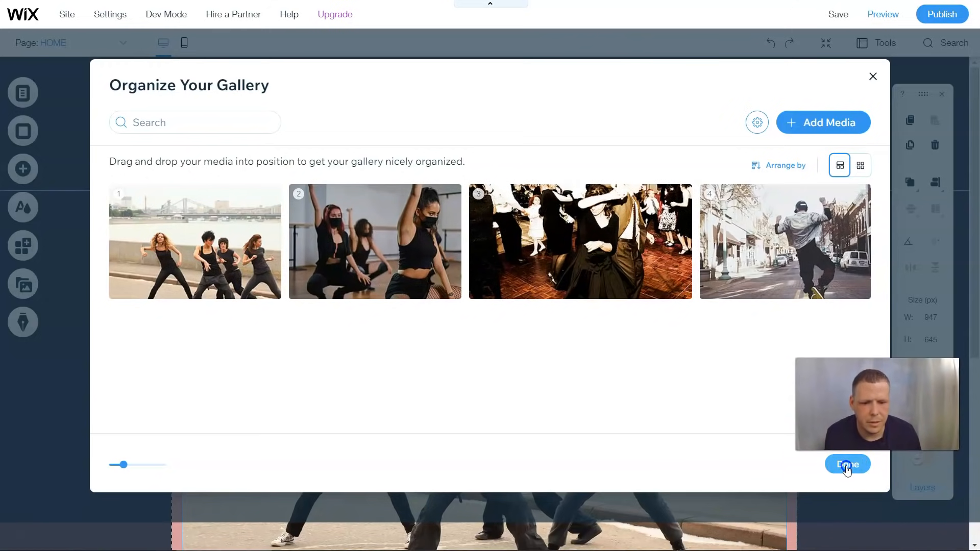
left_click(847, 465)
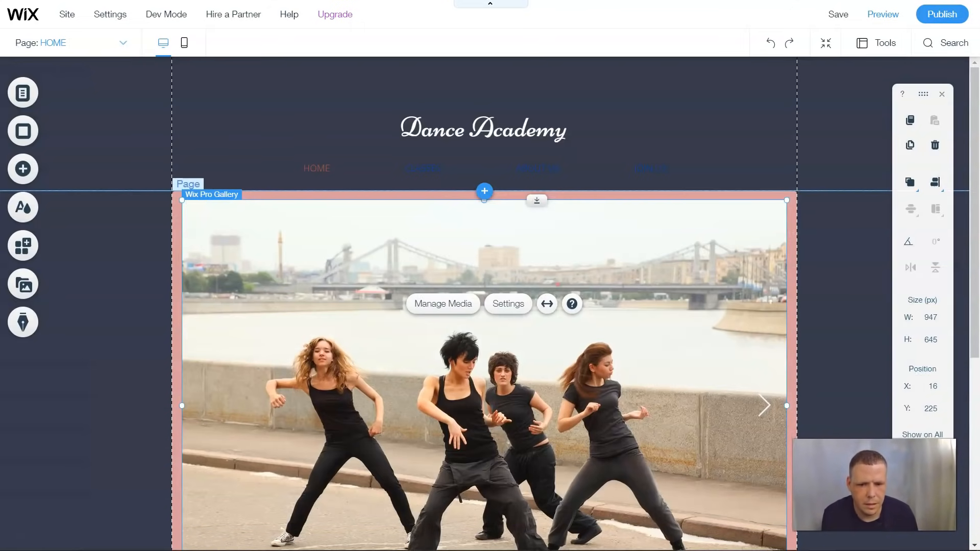
left_click(791, 332)
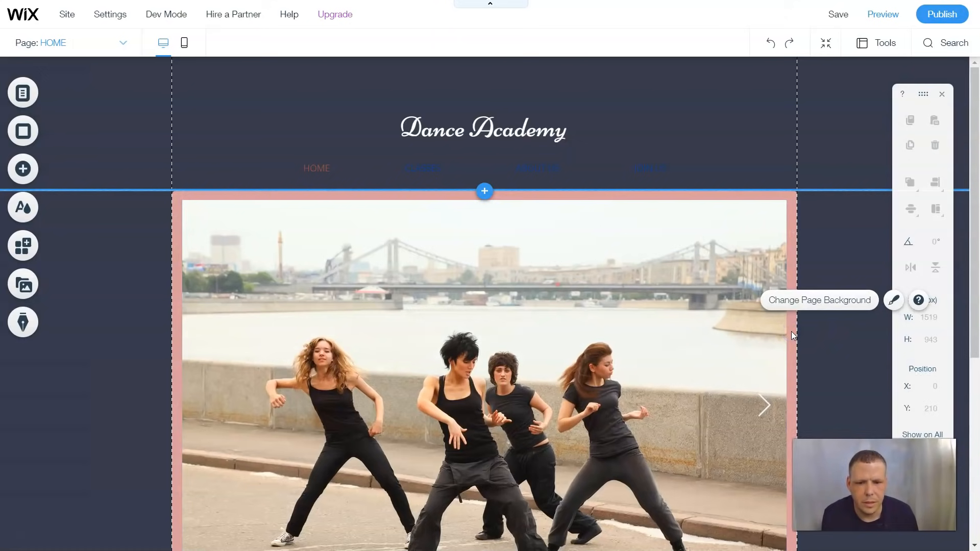
left_click(795, 338)
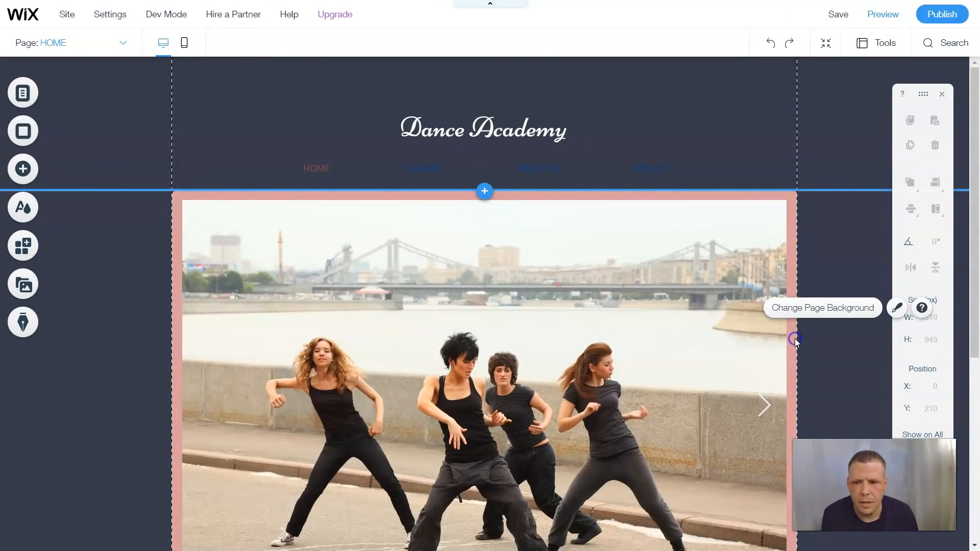
left_click(732, 195)
left_click(689, 240)
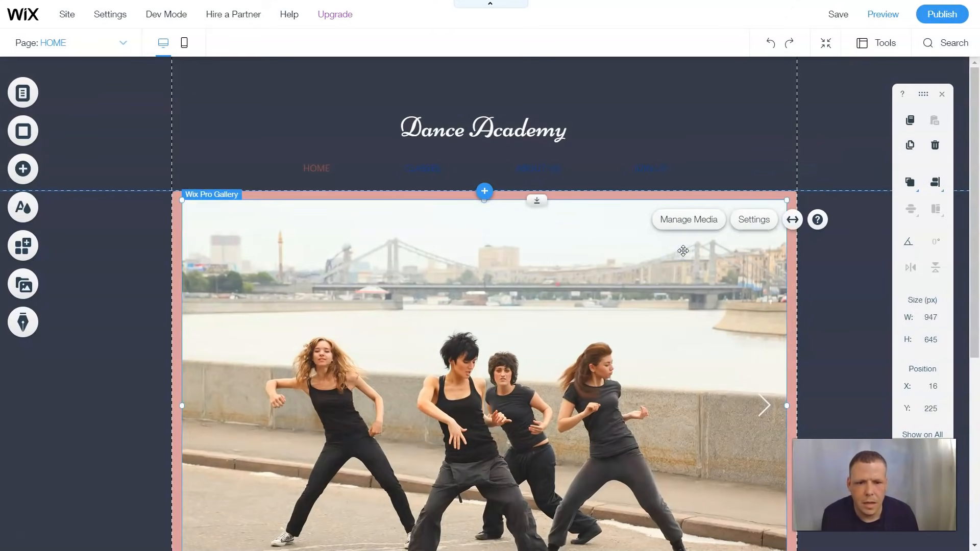
left_click(754, 220)
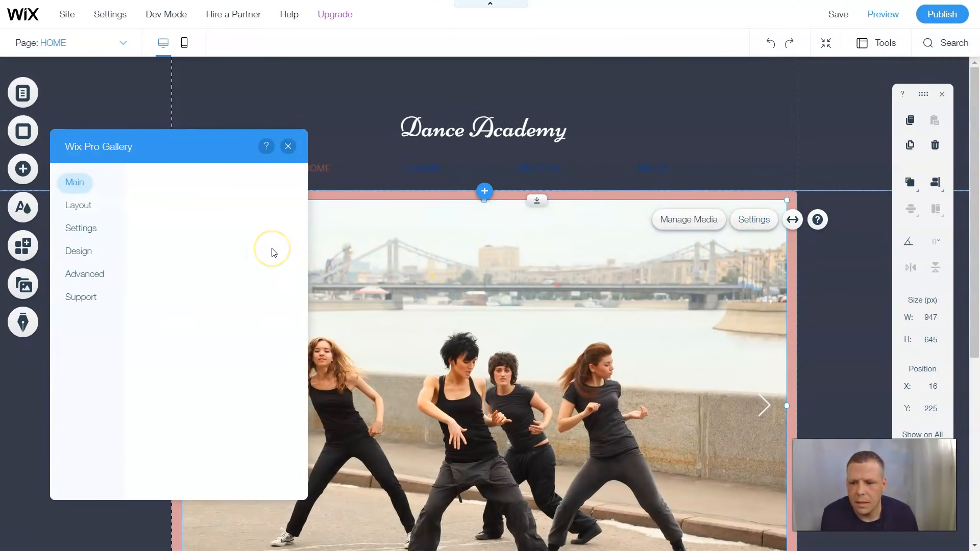
left_click(77, 252)
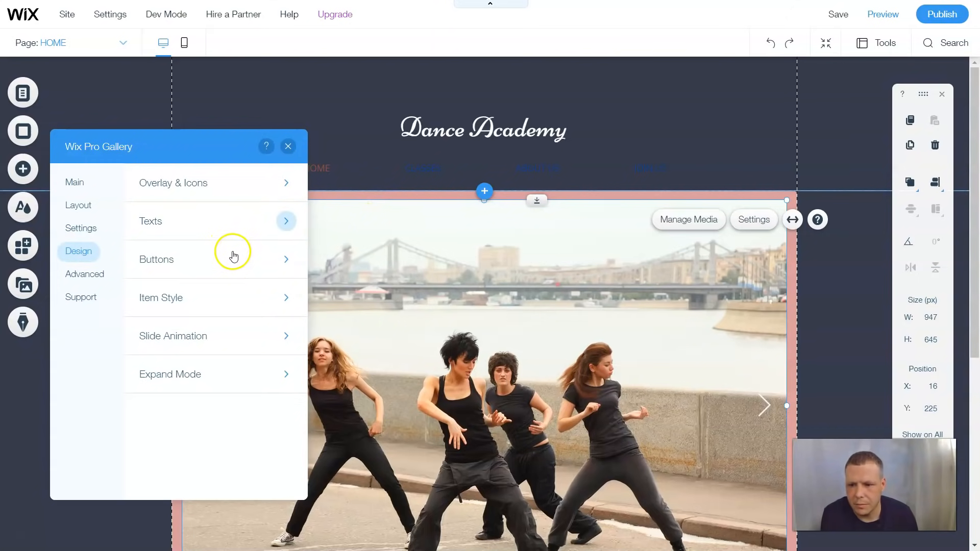
left_click(89, 276)
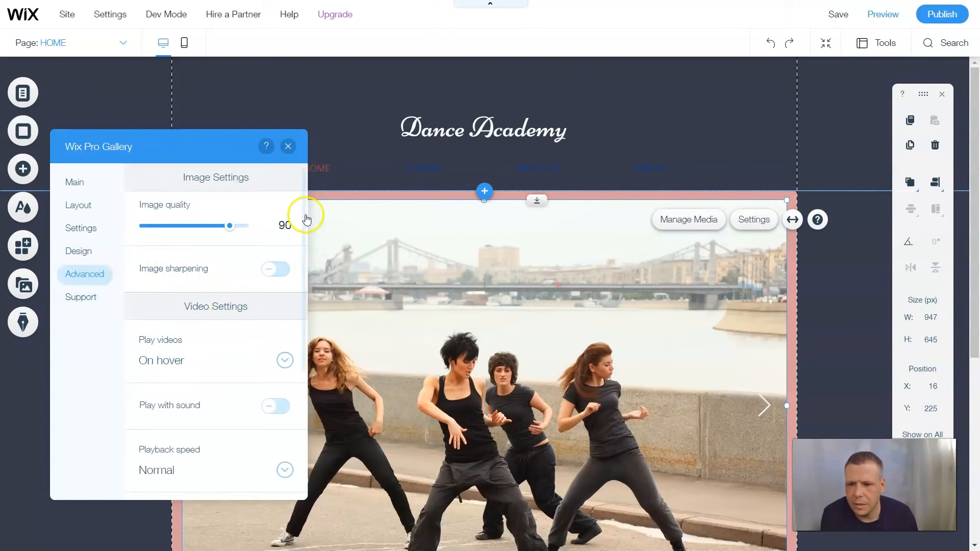
left_click(87, 230)
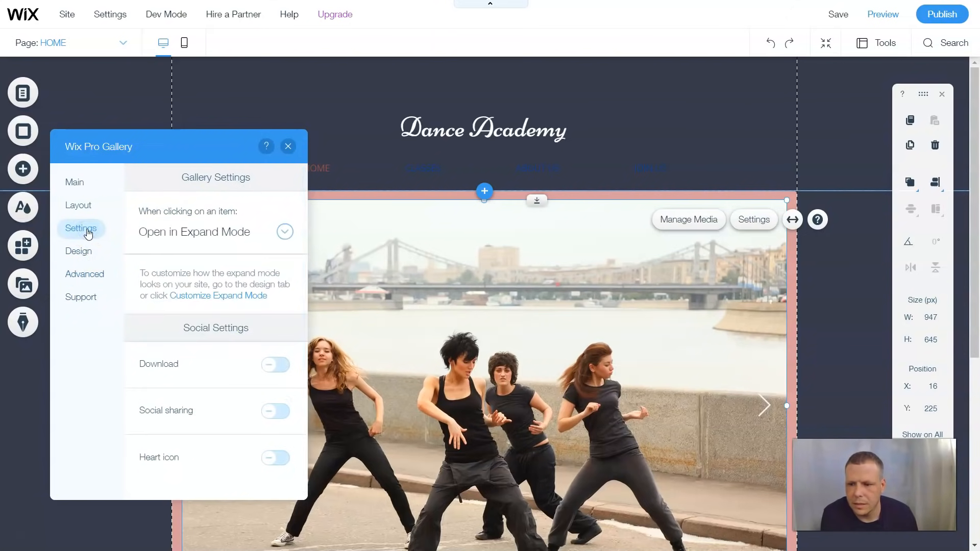
left_click(81, 204)
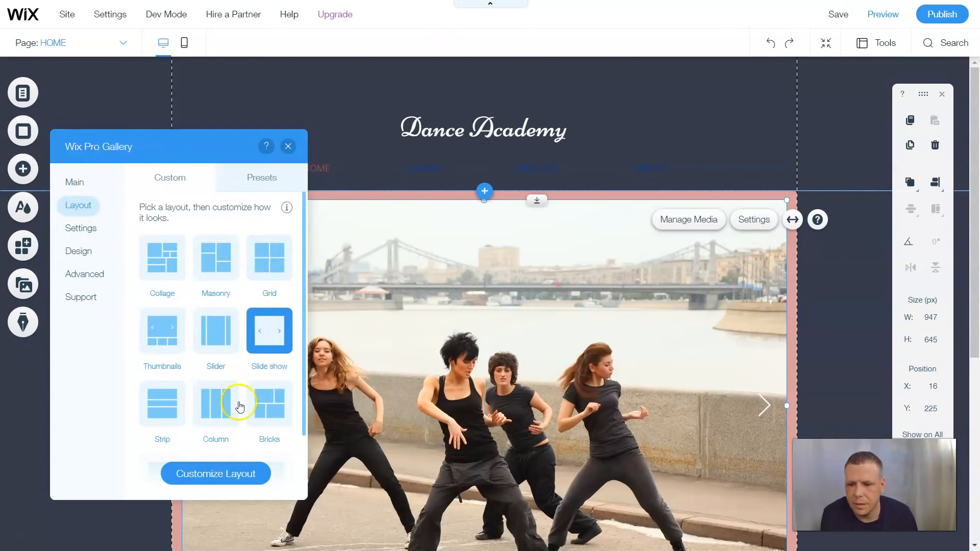
left_click(288, 147)
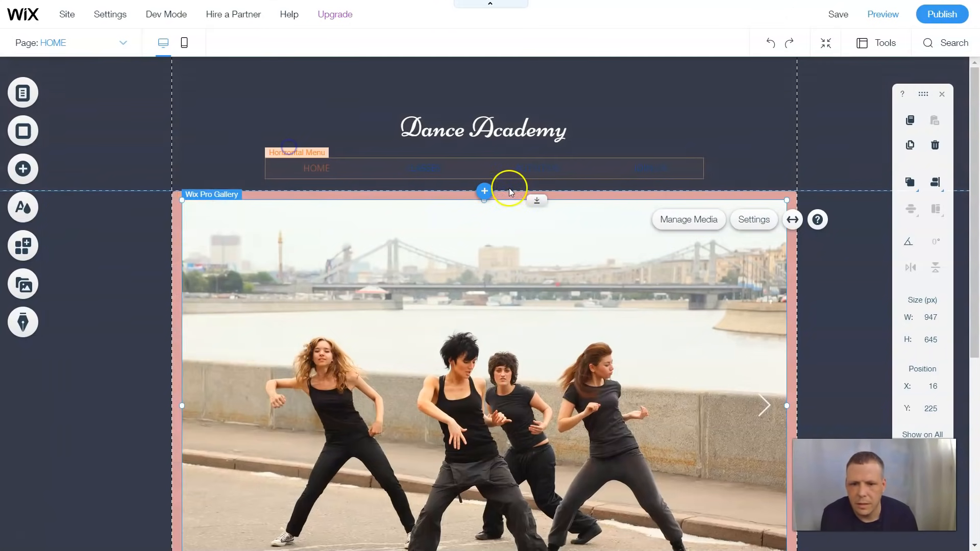
left_click(570, 191)
Select the home page and review its background choices, leaving them unchanged
left_click(565, 197)
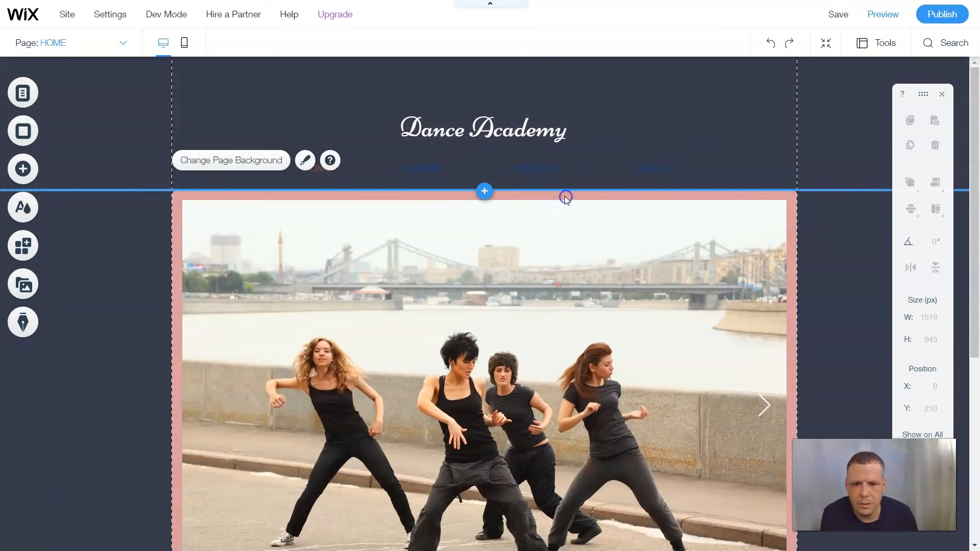
left_click(564, 195)
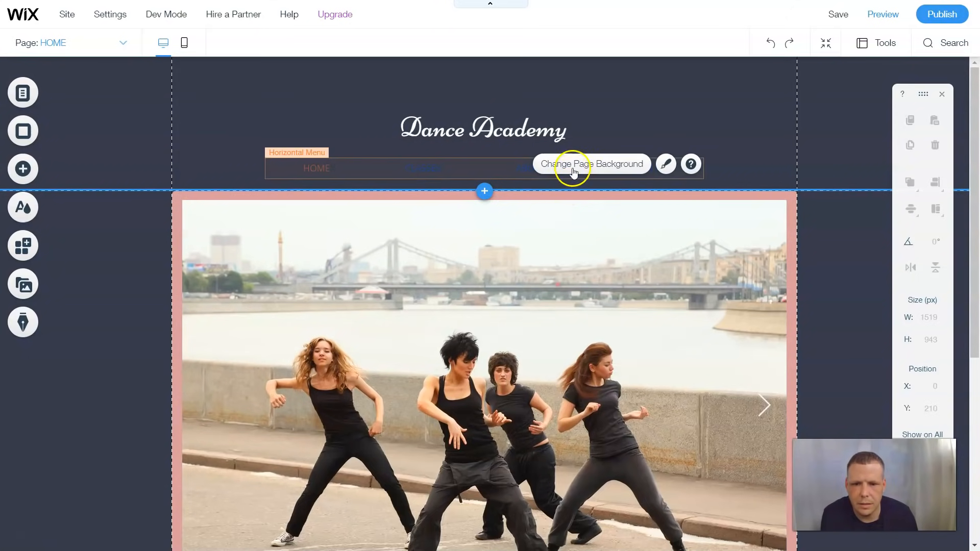
left_click(573, 169)
left_click(203, 225)
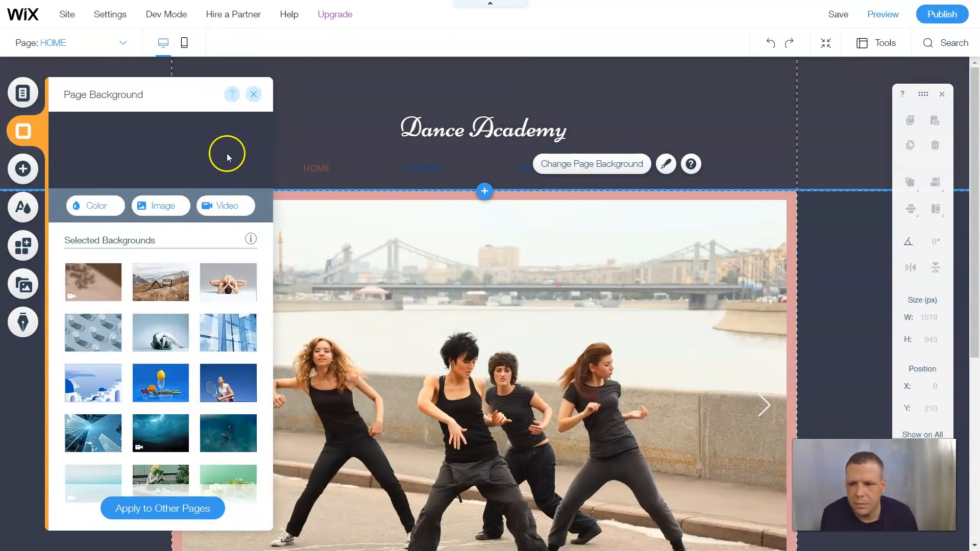
left_click(254, 94)
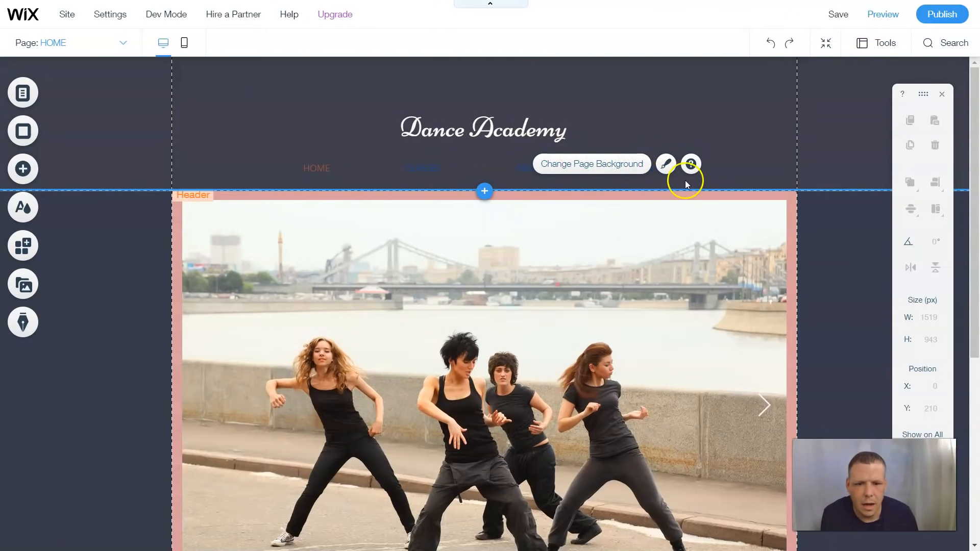
Give the page design a black border and apply the second preset with a 1 px border
left_click(666, 163)
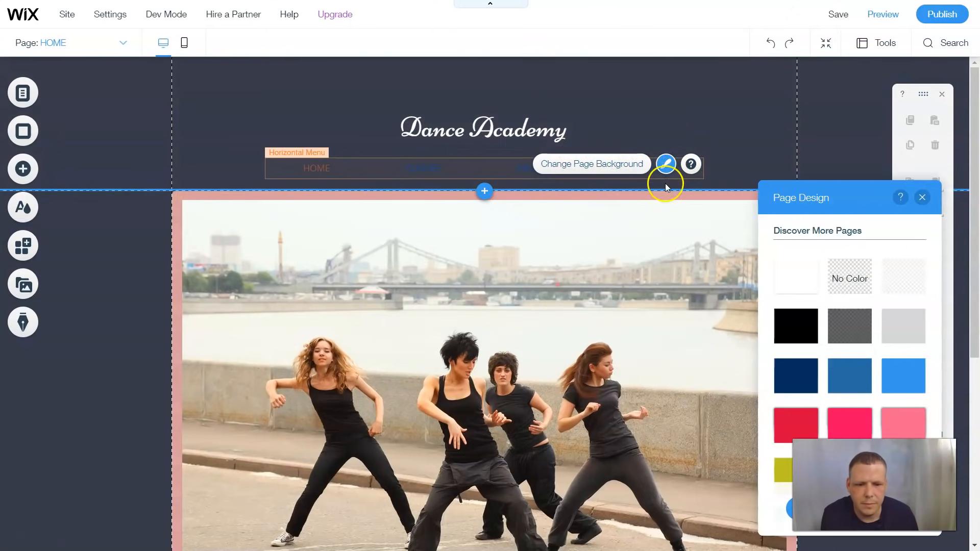
left_click_drag(805, 194, 448, 155)
left_click(511, 475)
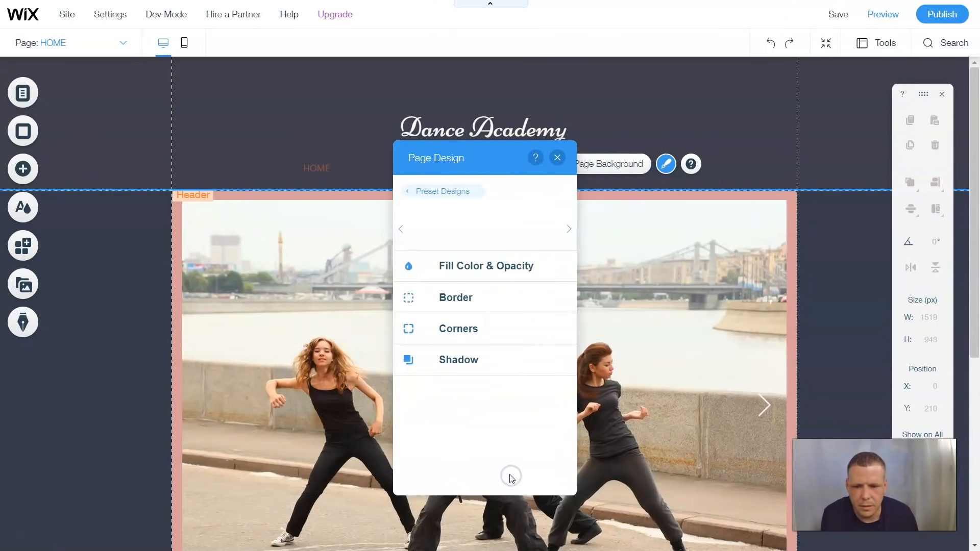
left_click(443, 298)
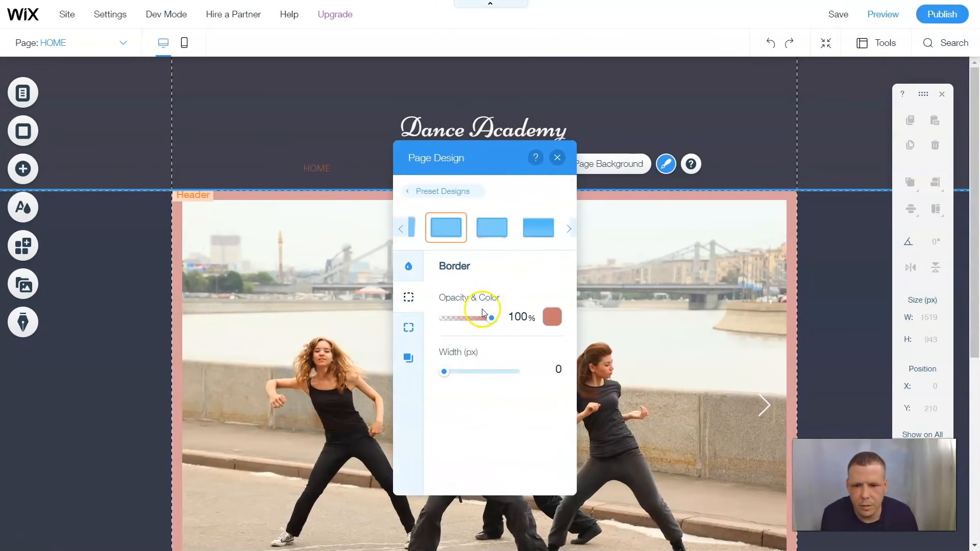
left_click(554, 318)
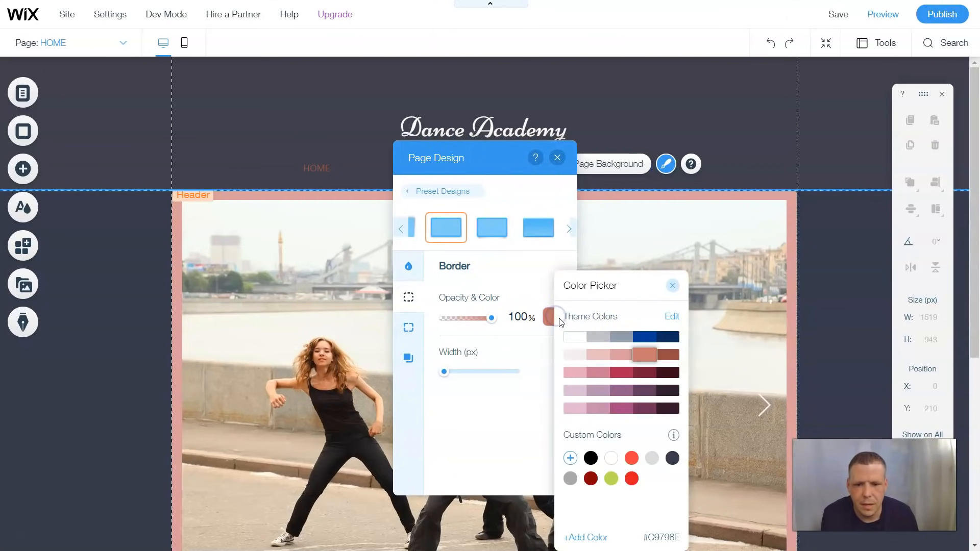
left_click(577, 340)
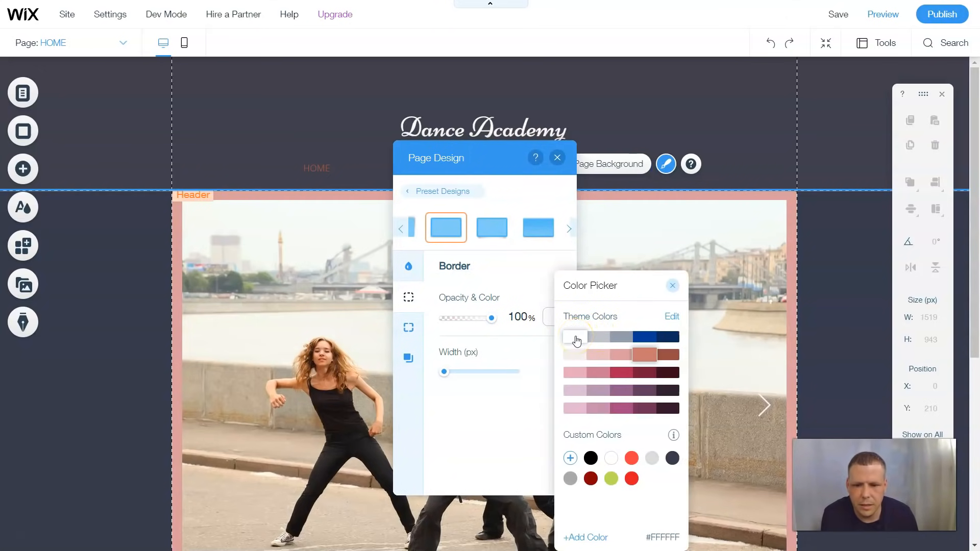
left_click(591, 459)
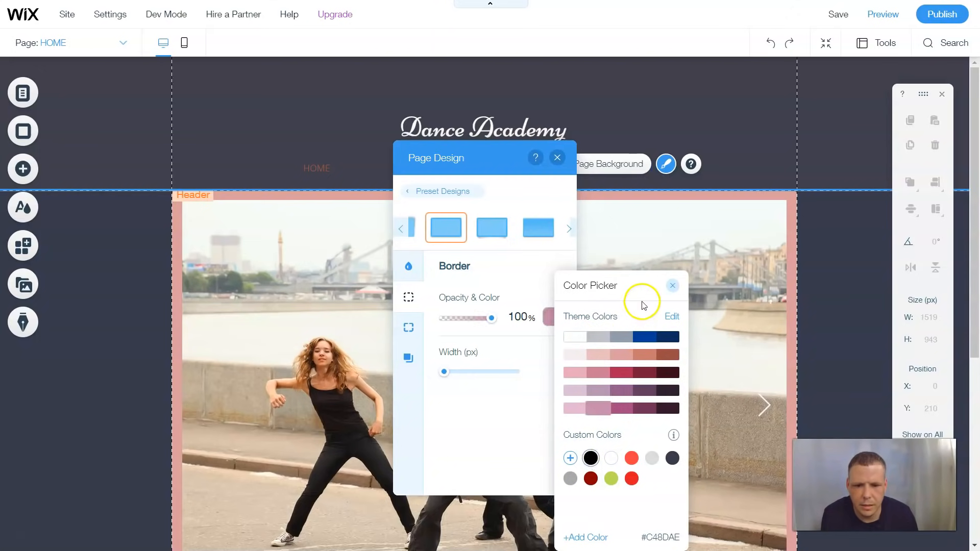
left_click(675, 289)
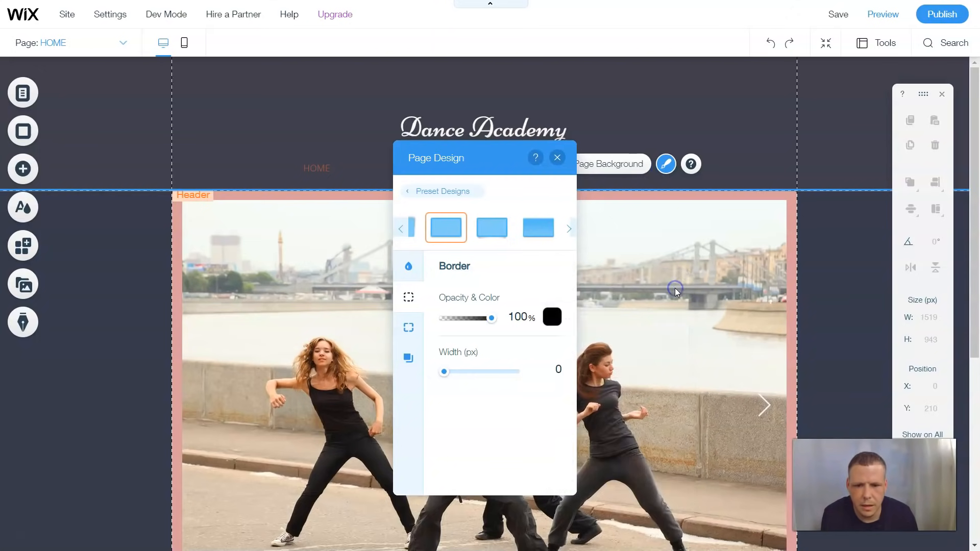
left_click(493, 235)
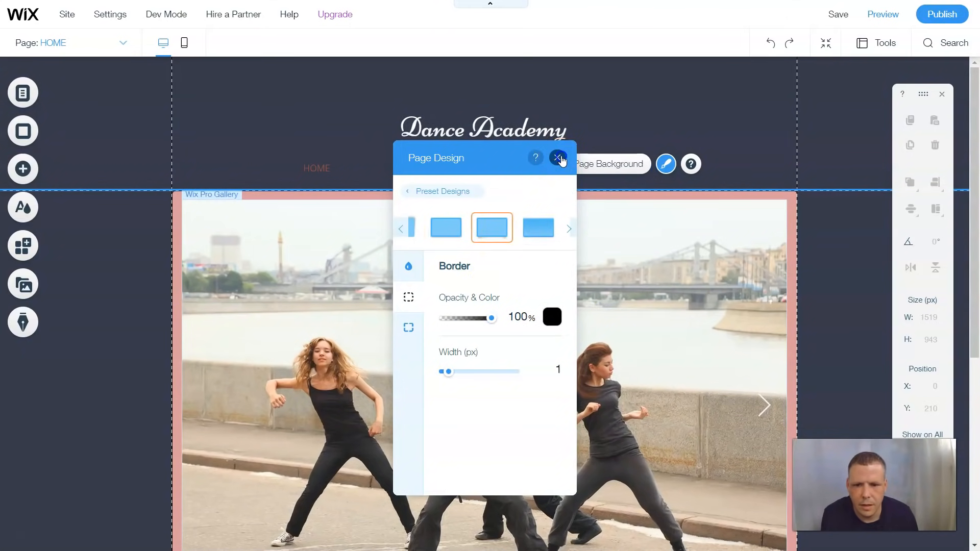
left_click(557, 158)
scroll(684, 234, "down", 6)
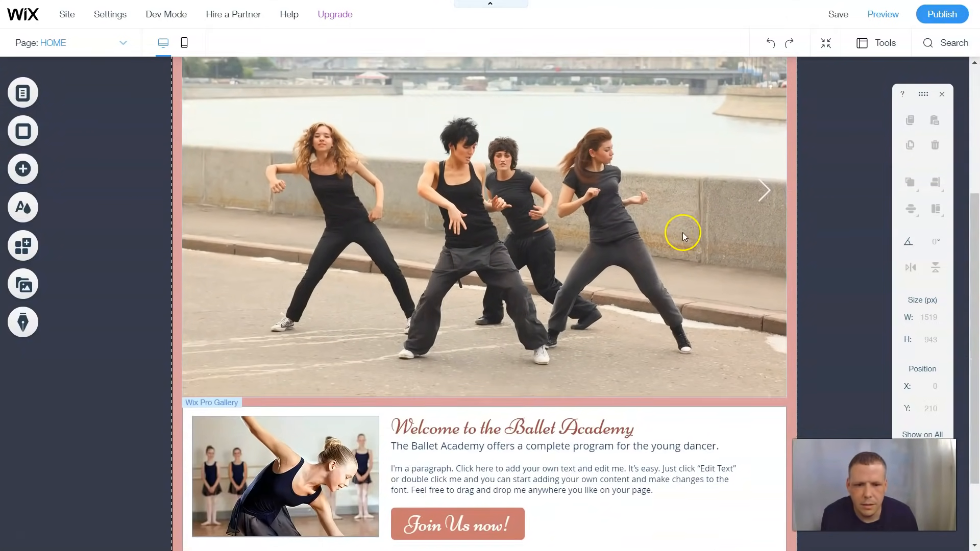
Try dark navy and then black as the page design colour
scroll(683, 234, "up", 6)
scroll(682, 232, "down", 7)
scroll(681, 231, "up", 6)
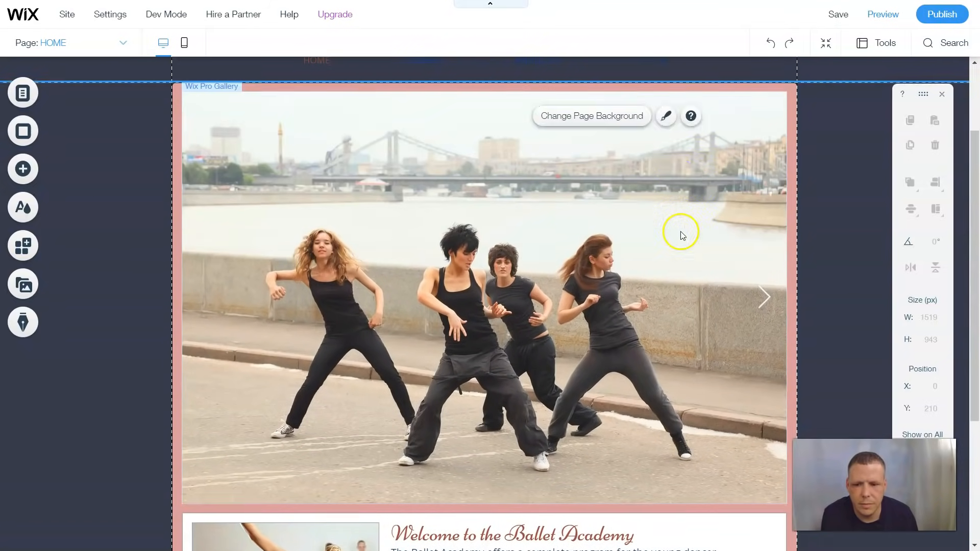
left_click(791, 222)
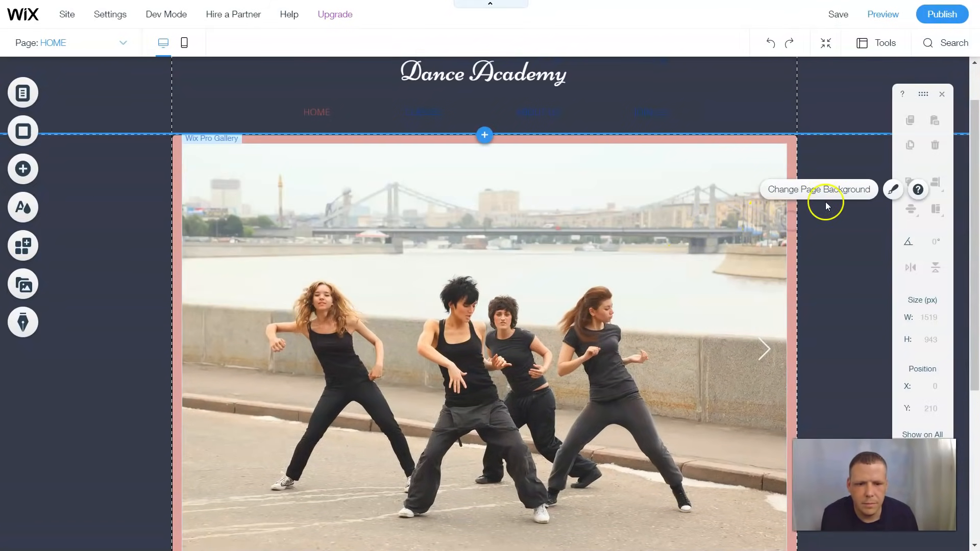
left_click(893, 189)
left_click(815, 332)
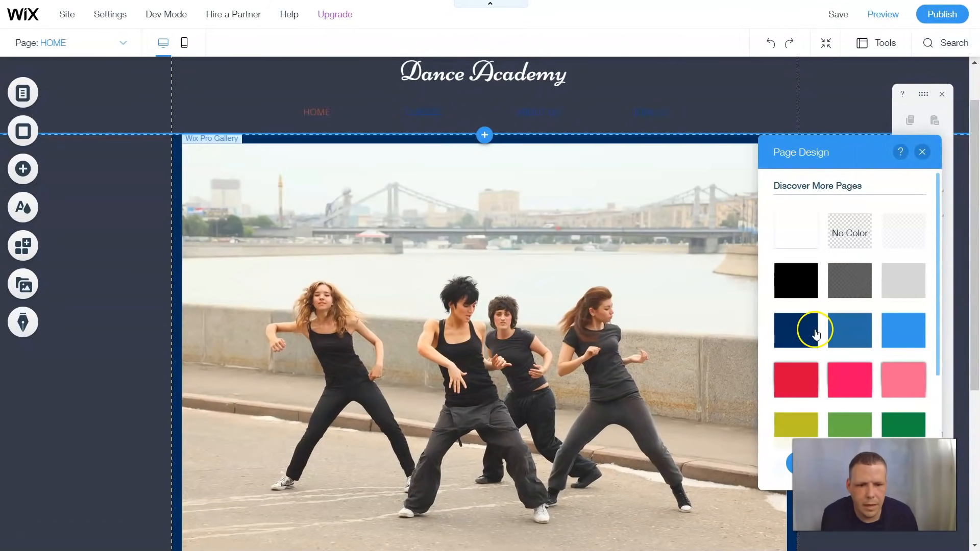
left_click(727, 91)
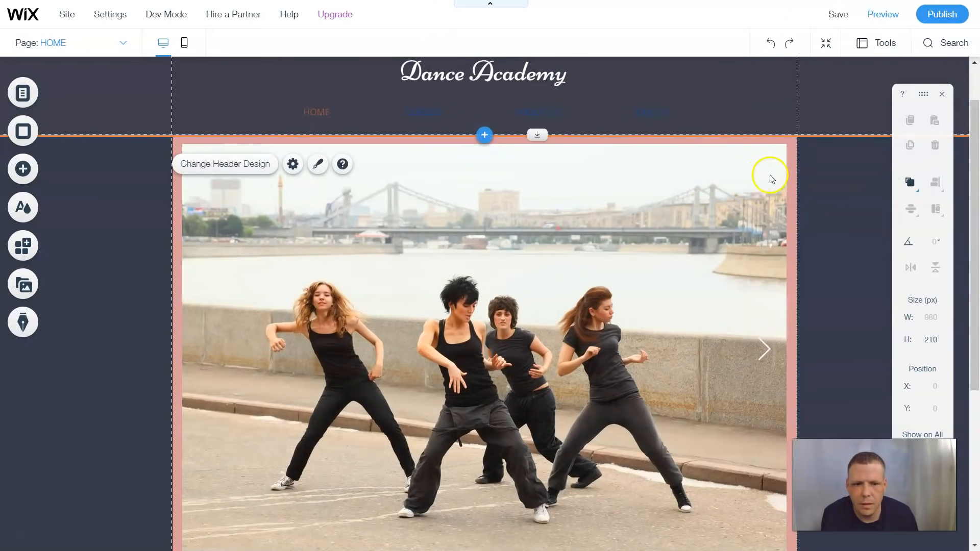
left_click(793, 200)
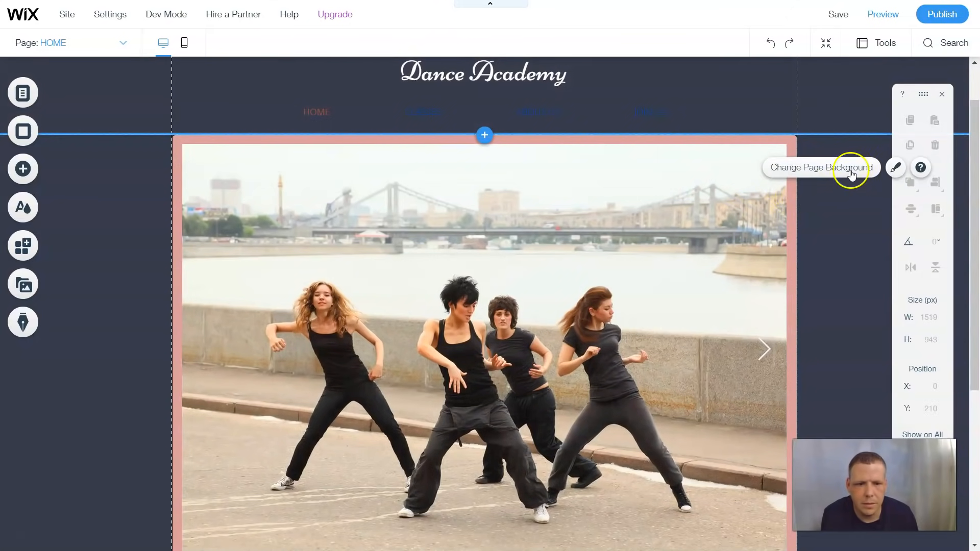
left_click(894, 168)
left_click(796, 280)
Widen the page's black border to 15 px and close the page design settings
left_click(790, 463)
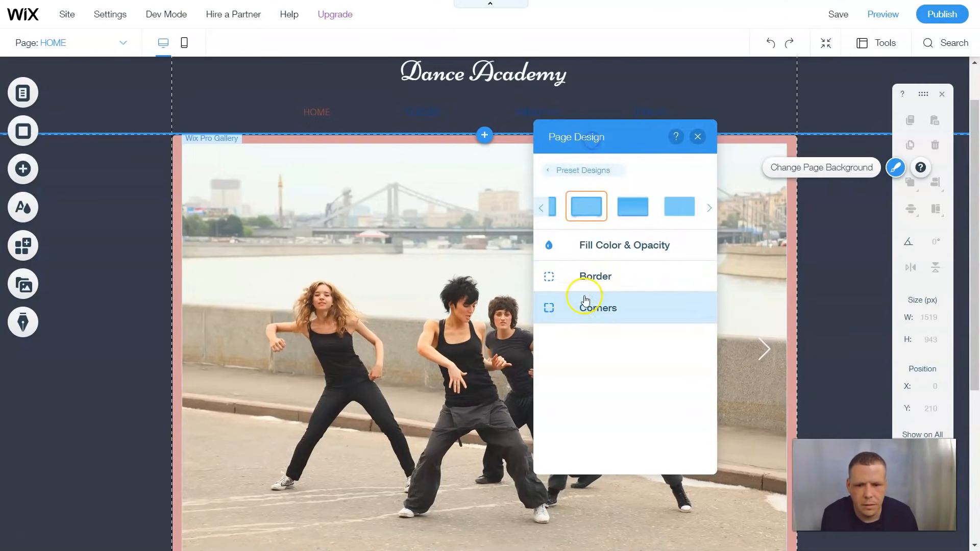
left_click(592, 277)
left_click(610, 350)
left_click(630, 351)
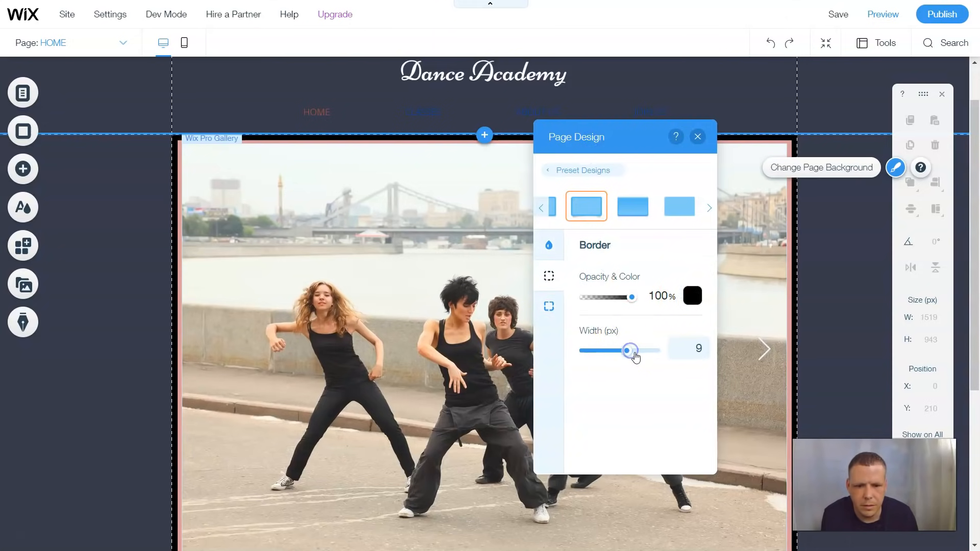
left_click(645, 351)
left_click(652, 352)
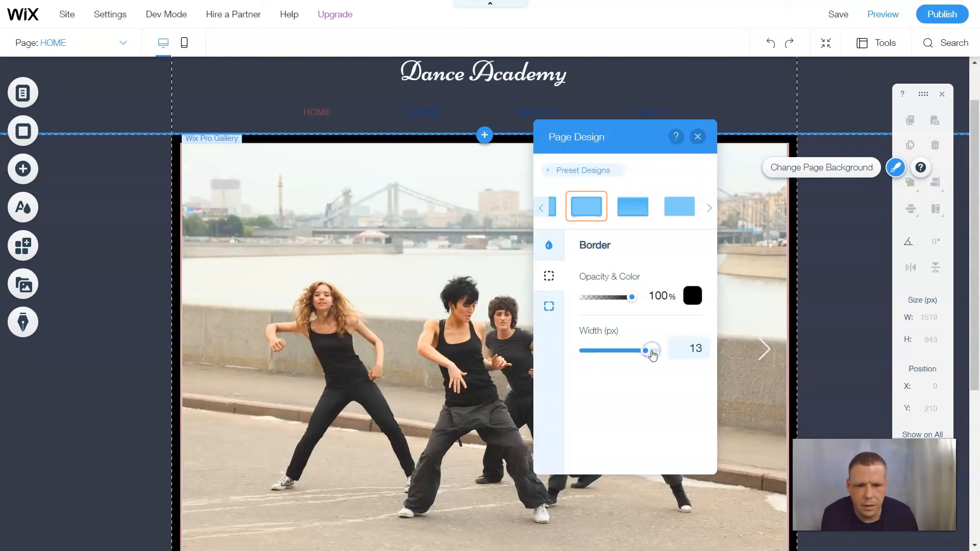
left_click(659, 351)
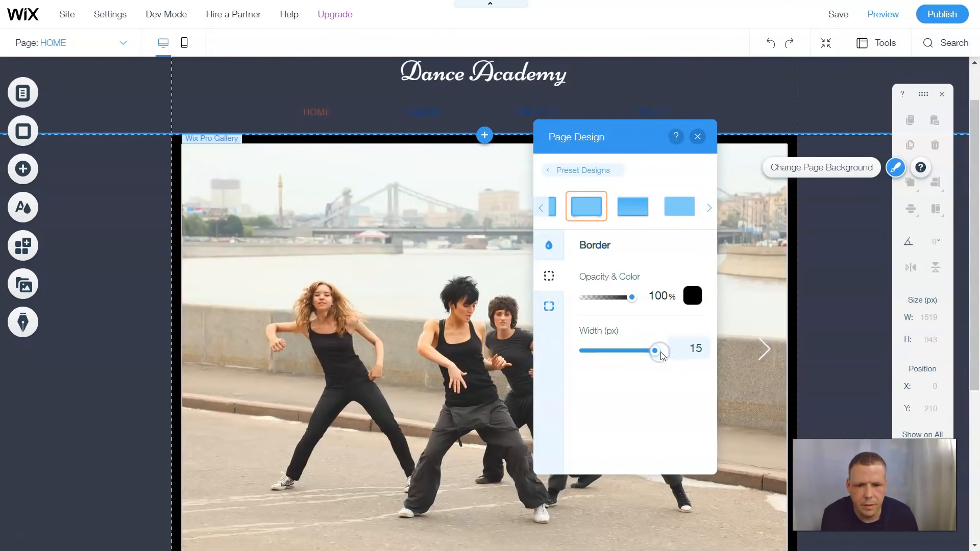
left_click_drag(656, 356, 660, 357)
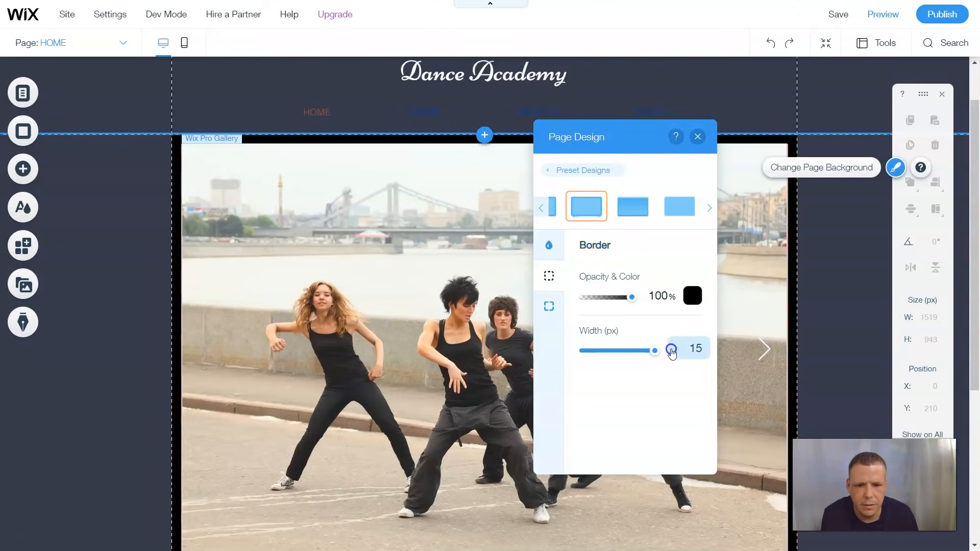
left_click(697, 138)
scroll(694, 227, "down", 4)
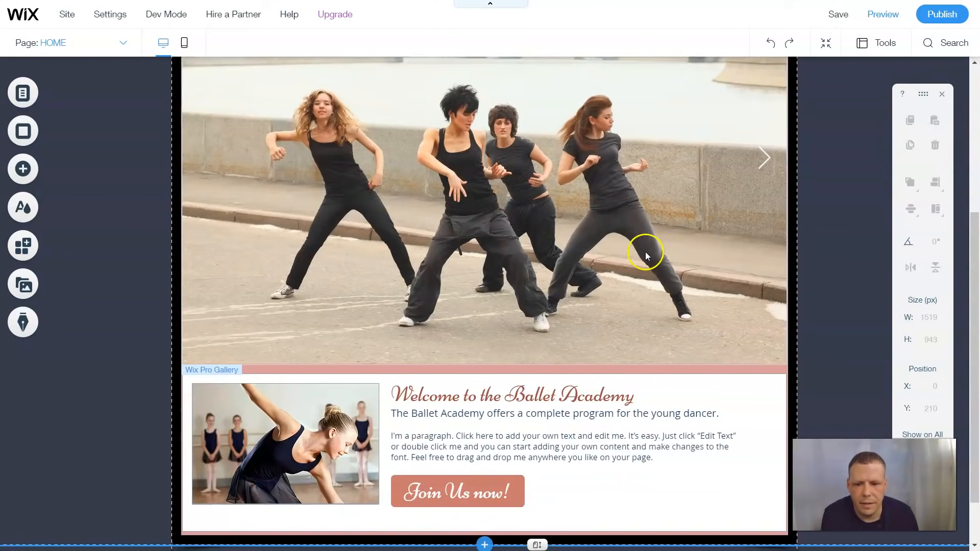
scroll(645, 255, "down", 1)
left_click(652, 304)
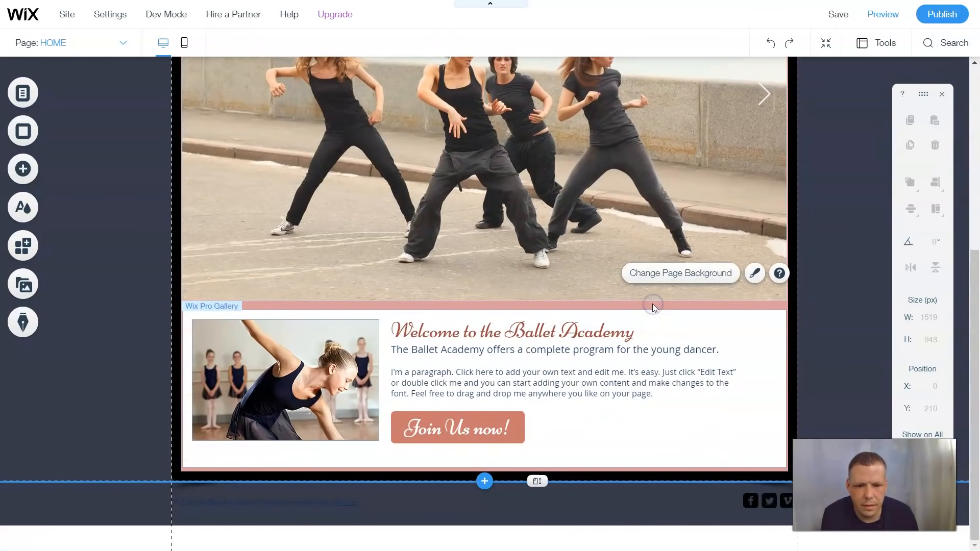
Give the page a solid dark navy background colour instead of black
left_click(668, 273)
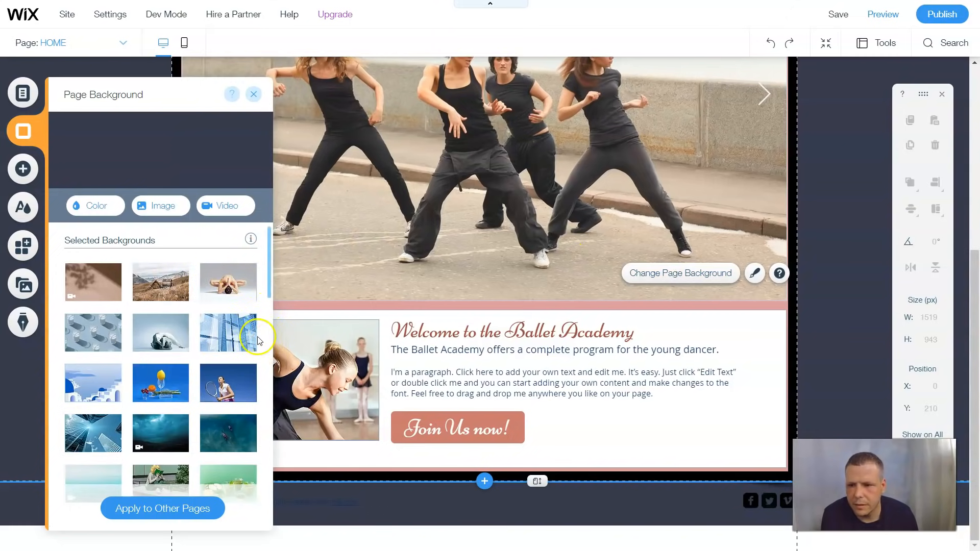
left_click(108, 200)
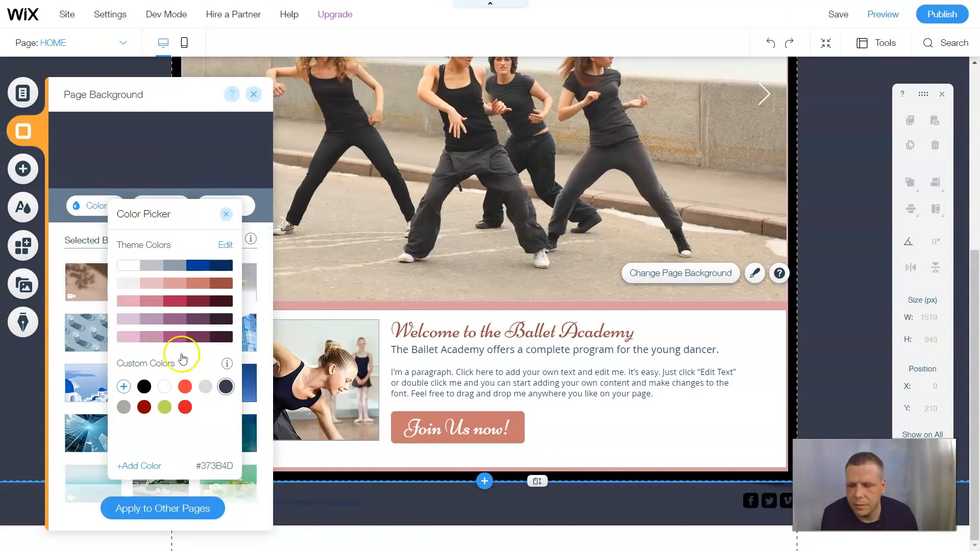
left_click(145, 390)
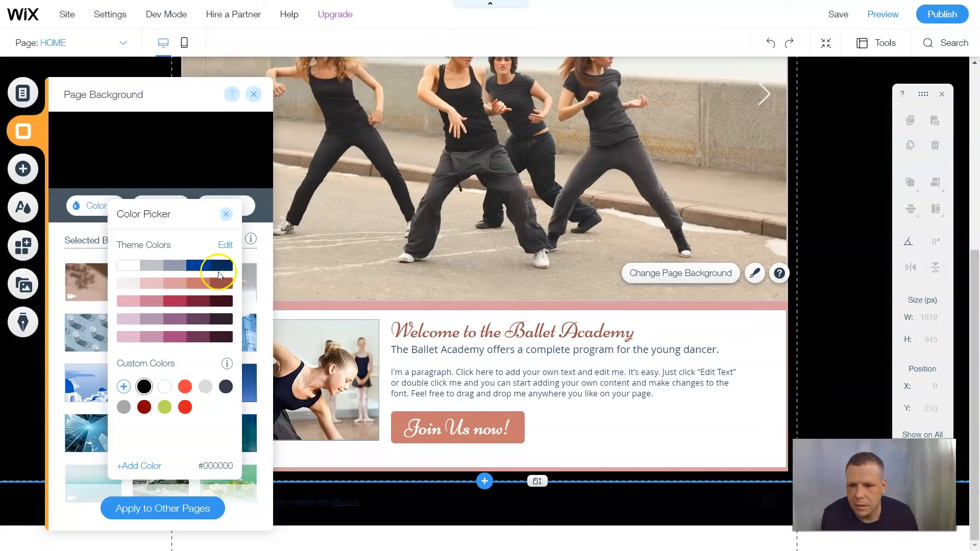
left_click(221, 265)
left_click(221, 265)
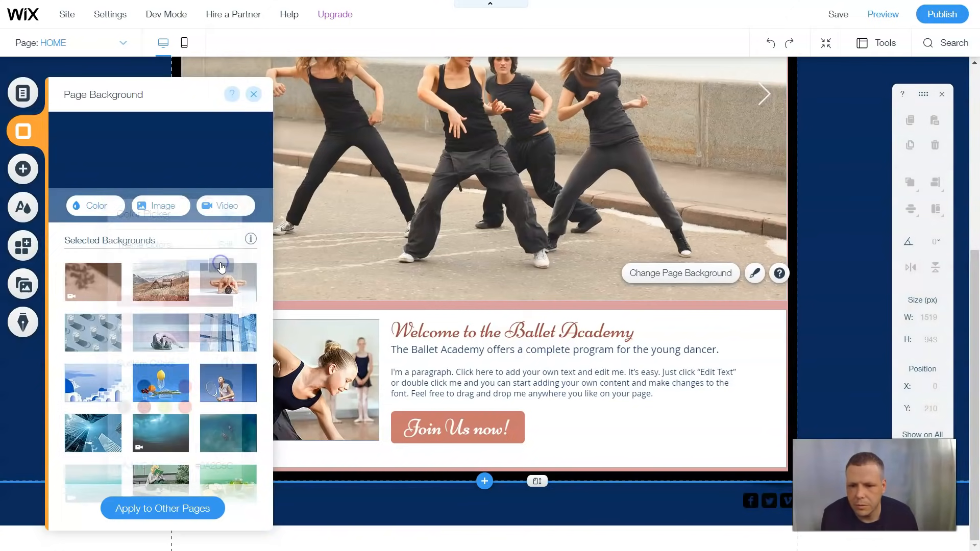
left_click(260, 94)
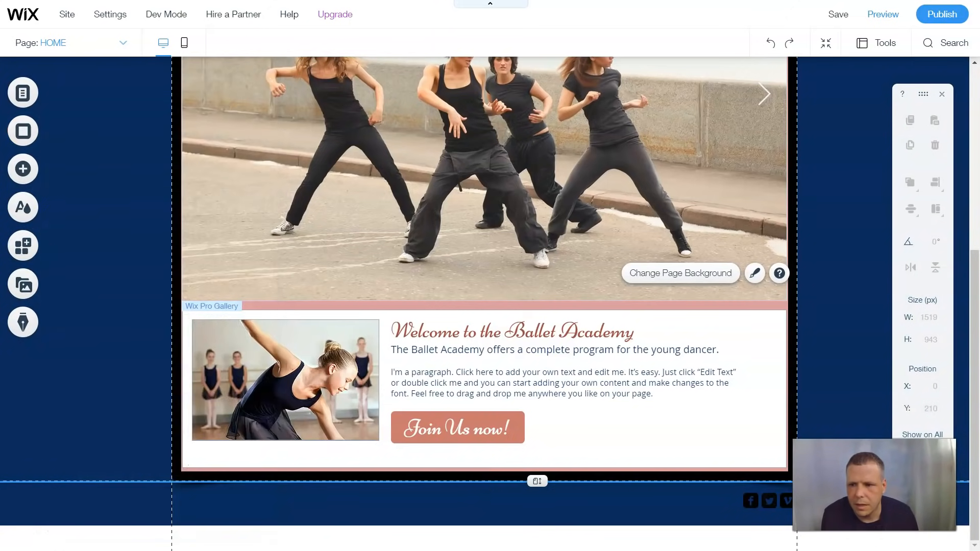
left_click(39, 211)
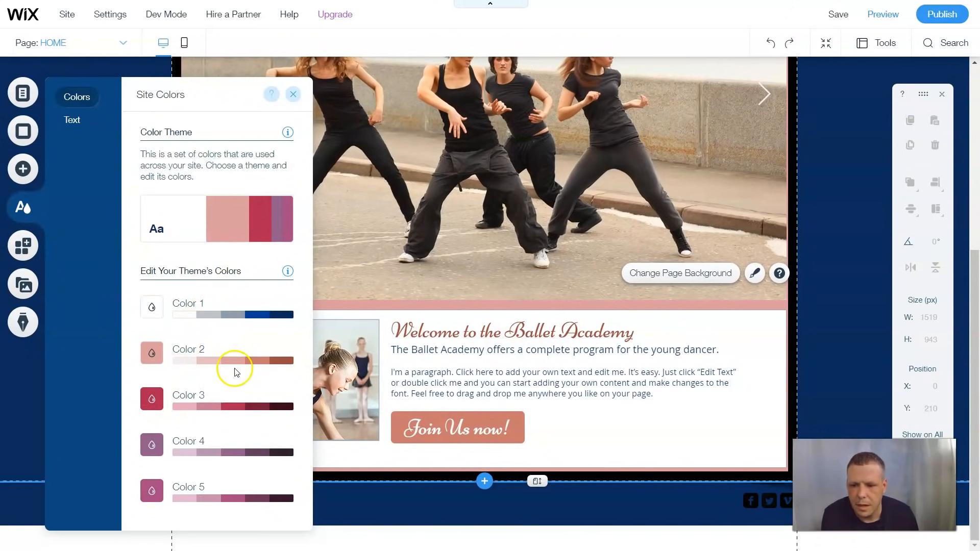
Switch the site colours to the navy featured theme with blue accents, skipping dark brown
left_click(232, 248)
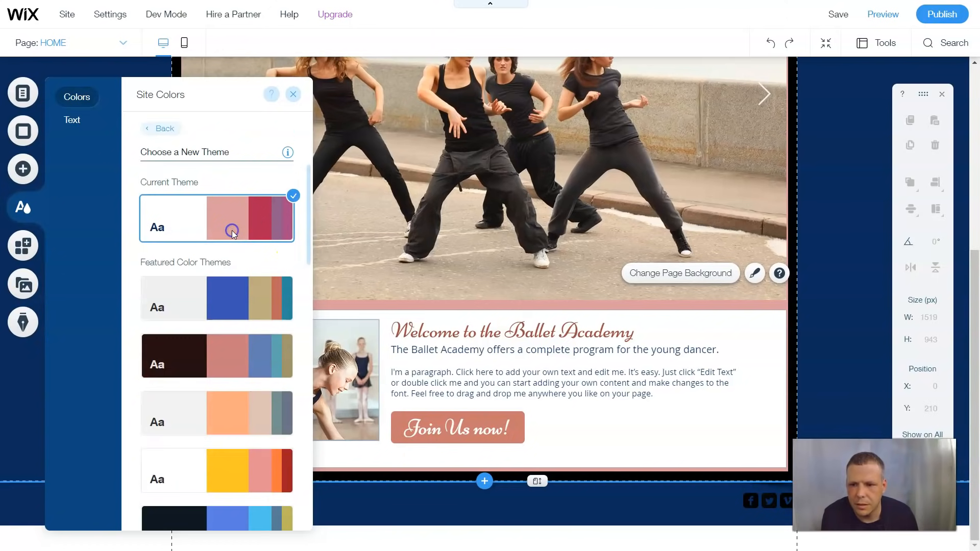
left_click(203, 362)
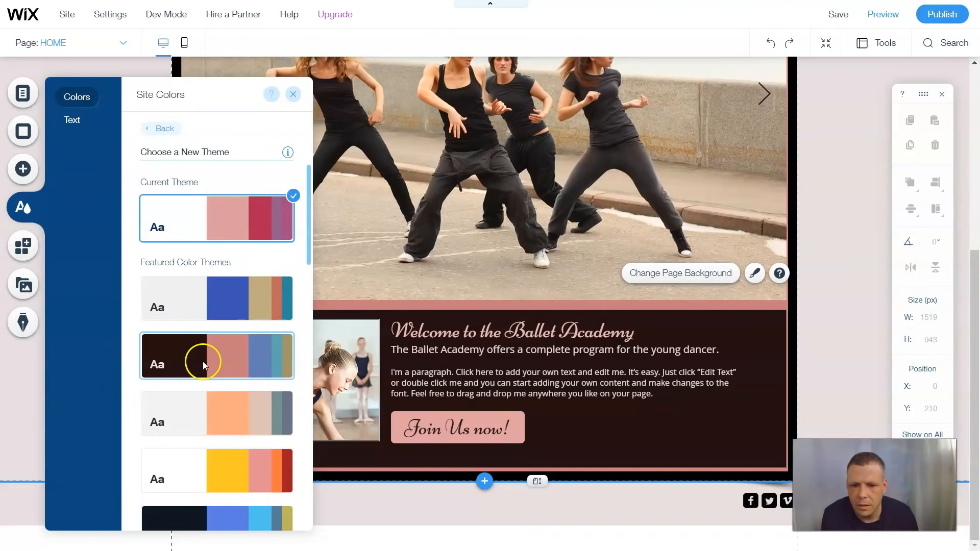
left_click(197, 509)
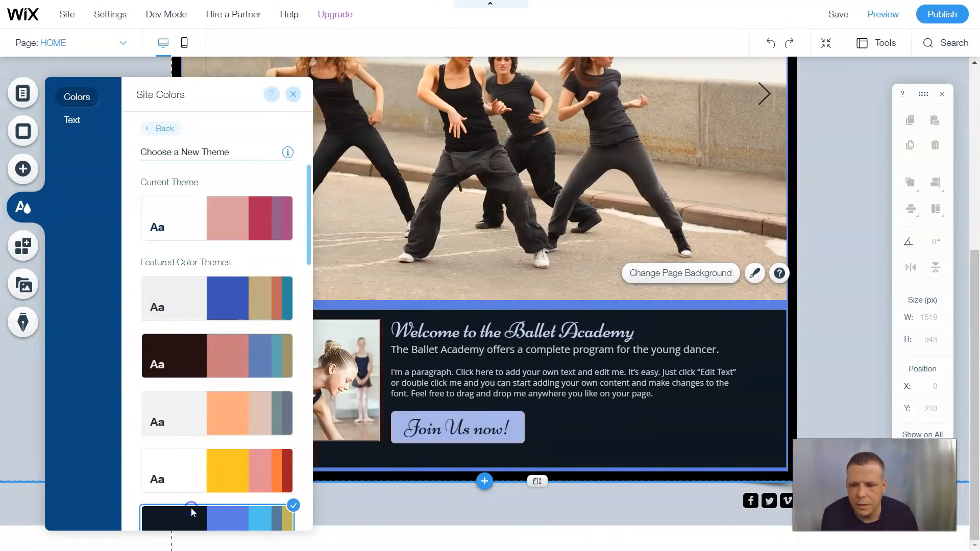
left_click(293, 93)
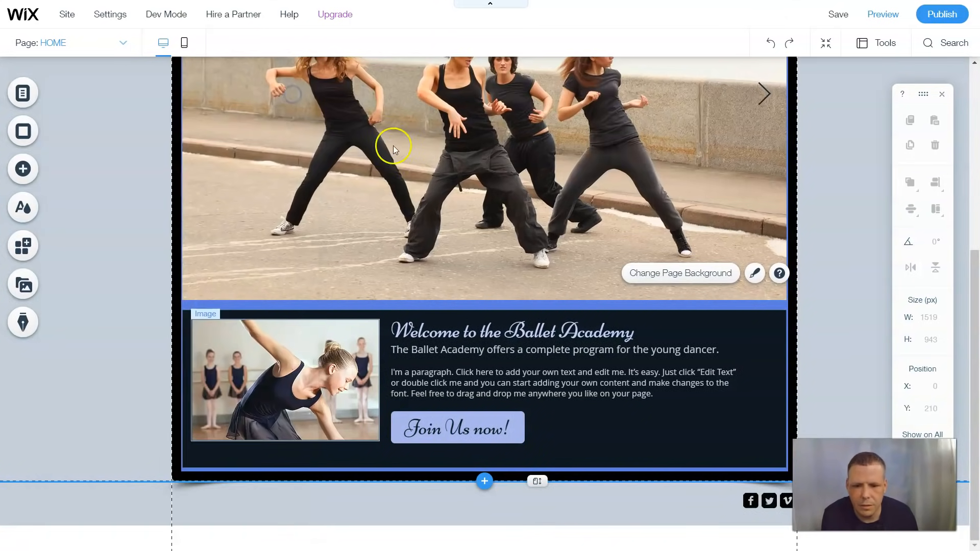
right_click(126, 313)
Set the page background to the darkest navy swatch, #0E1821, and review the page
left_click(171, 279)
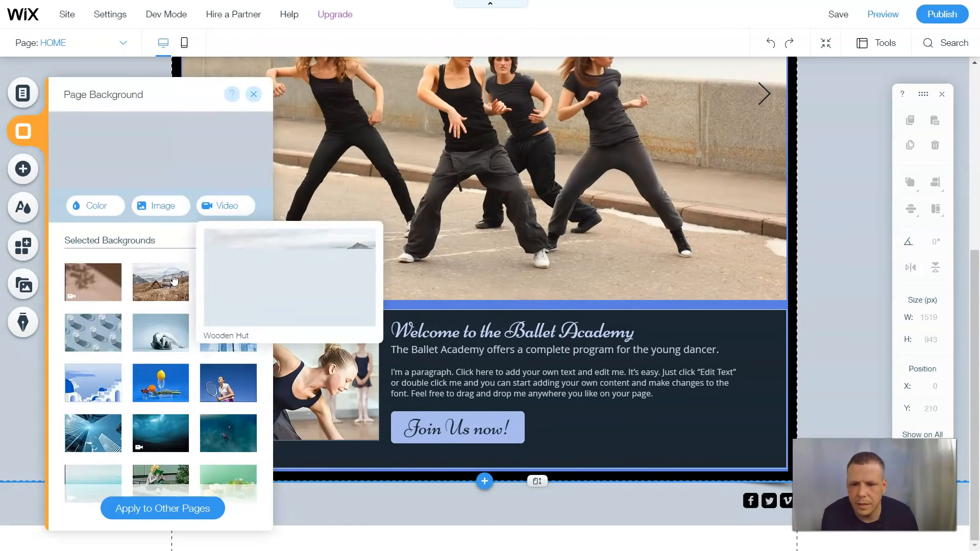
left_click(111, 205)
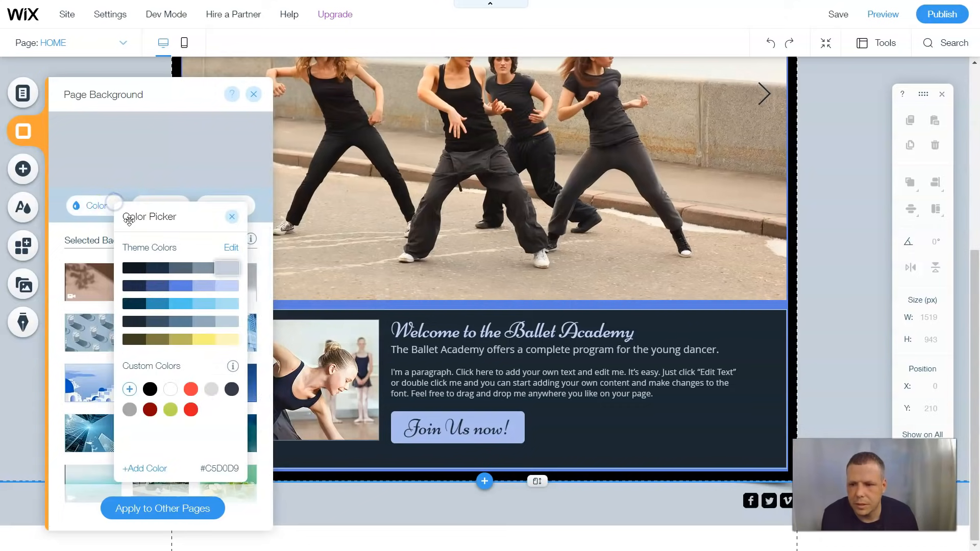
left_click(129, 271)
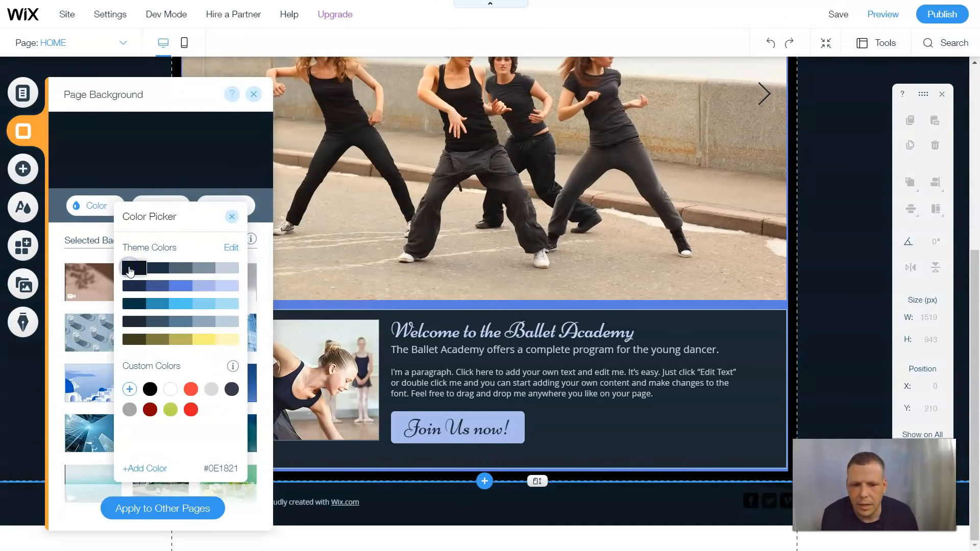
left_click(129, 267)
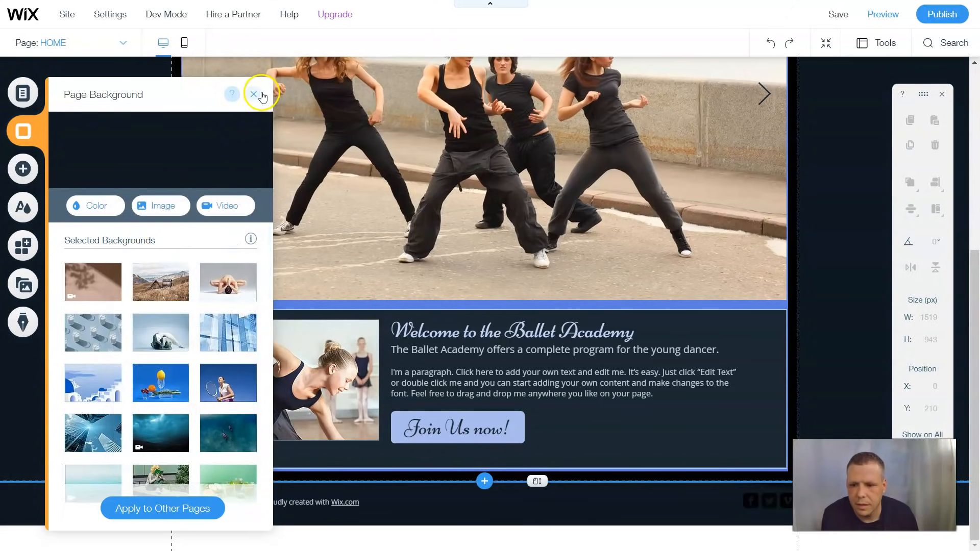
left_click(260, 93)
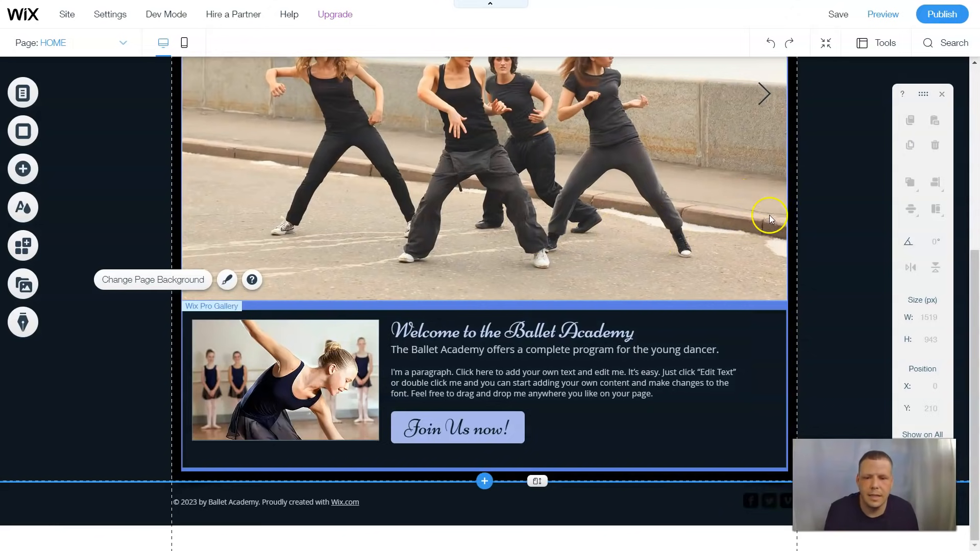
scroll(832, 240, "up", 5)
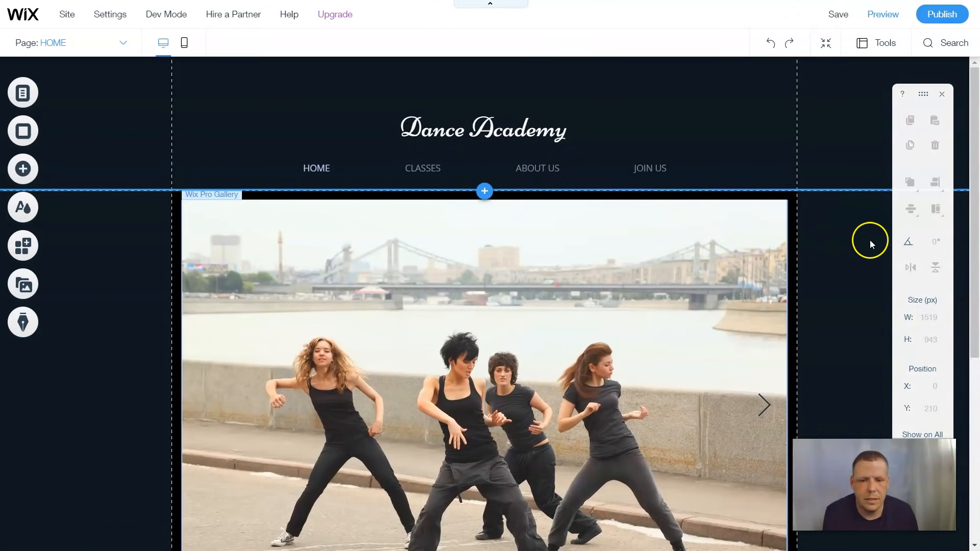
scroll(858, 235, "down", 3)
scroll(833, 229, "down", 2)
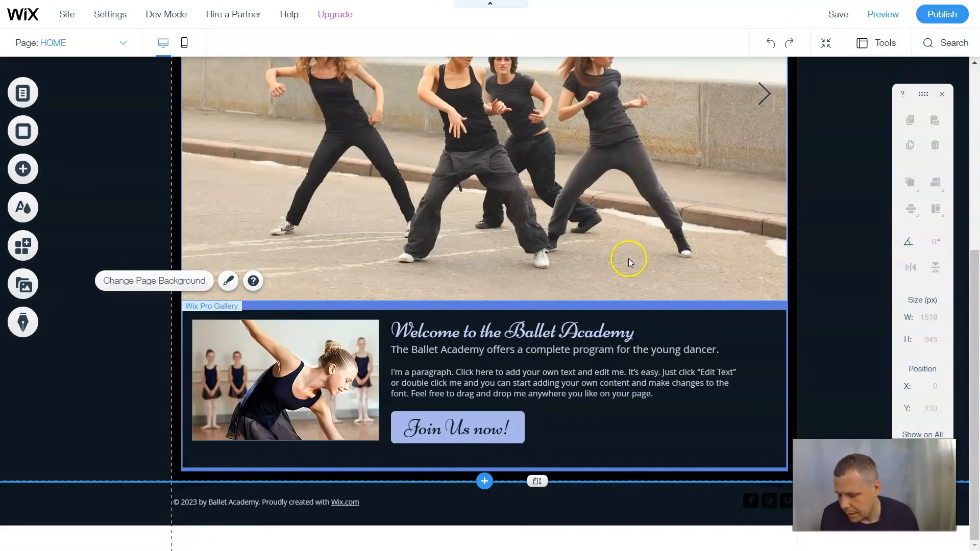
Add the Wix Bookings app to the site from the Add panel
left_click(23, 170)
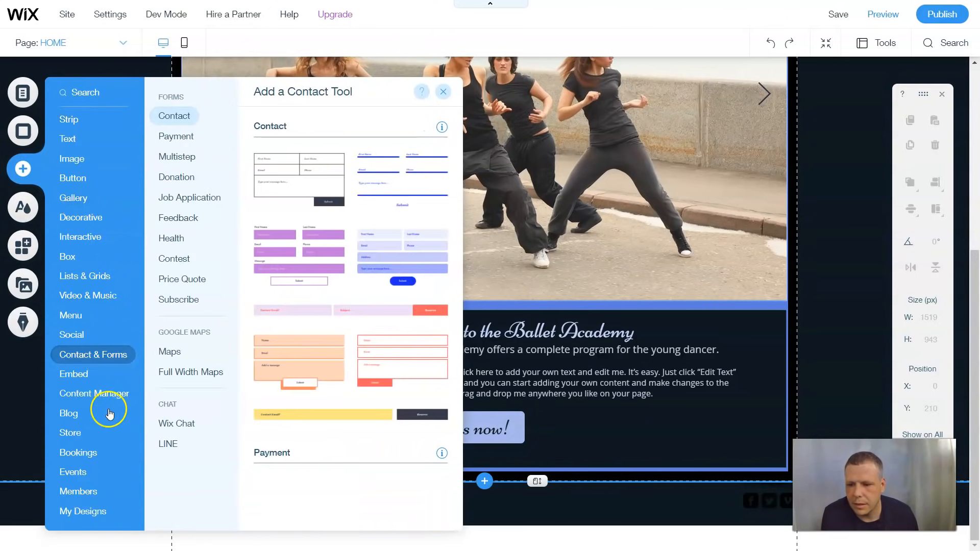
mouse_move(76, 452)
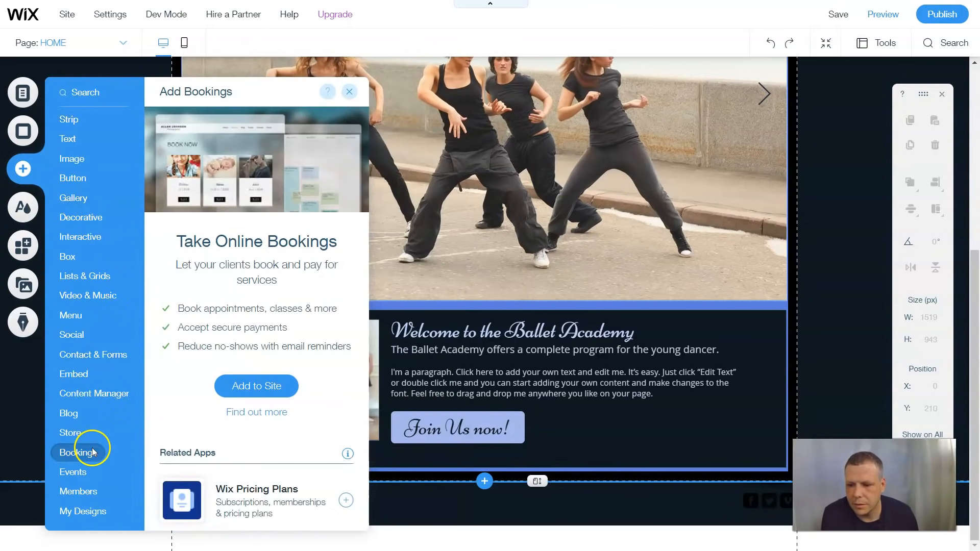
left_click(258, 387)
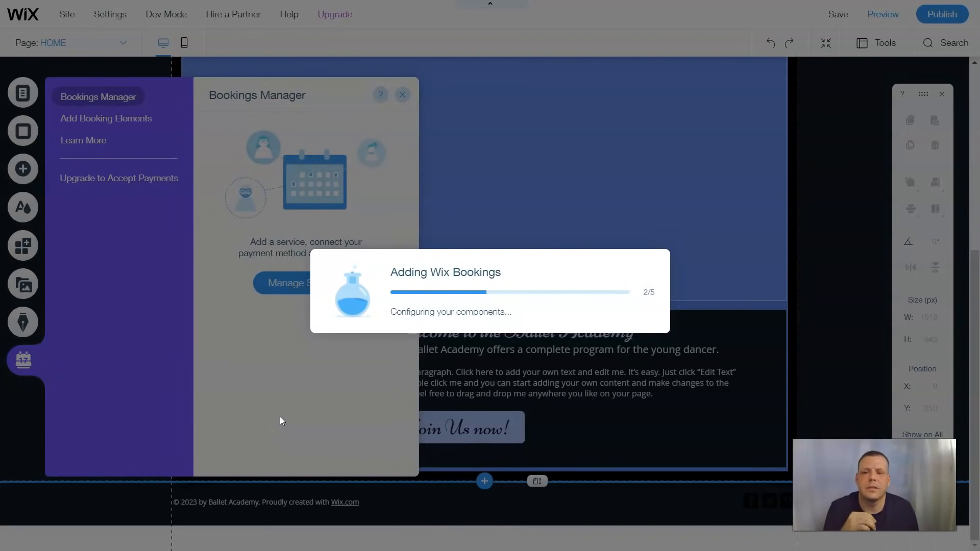
Let Wix Bookings finish installing, then close and reopen the Bookings management panel
left_click(284, 424)
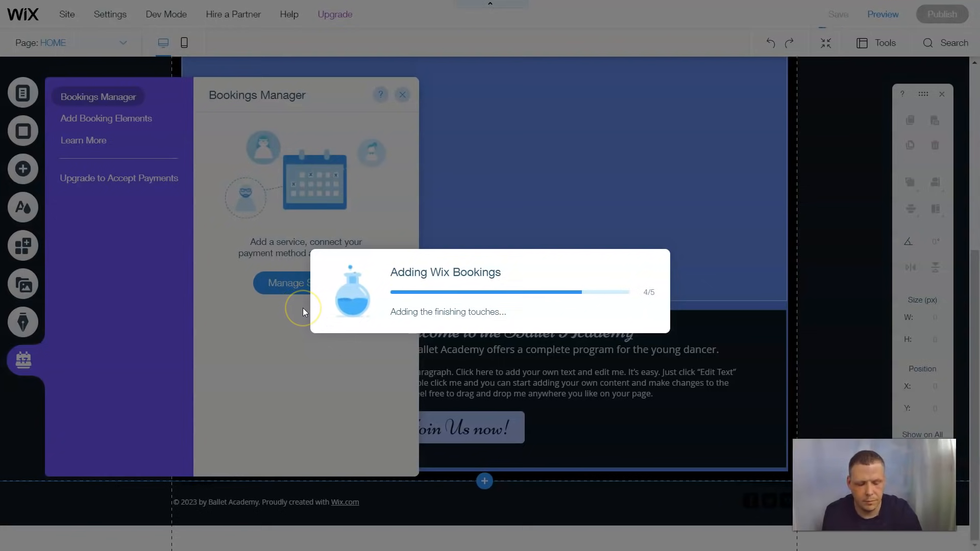
left_click(366, 335)
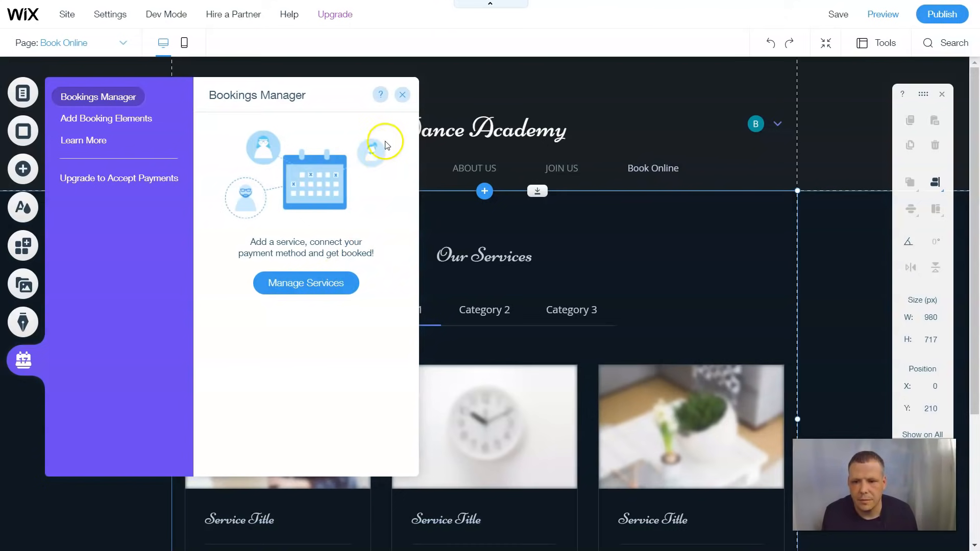
left_click(403, 96)
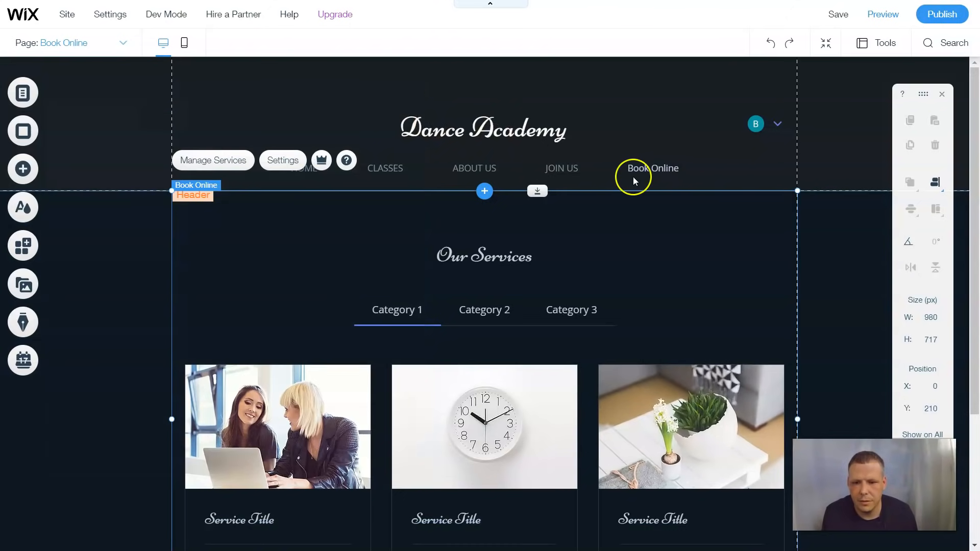
left_click(23, 360)
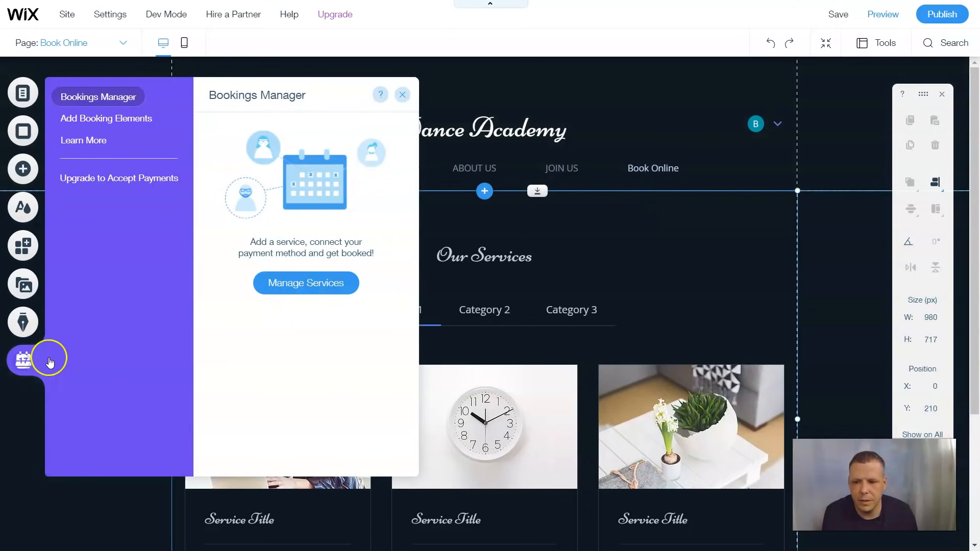
Create a new 1-on-1 service titled 'Dance class' and start adding its image
left_click(313, 284)
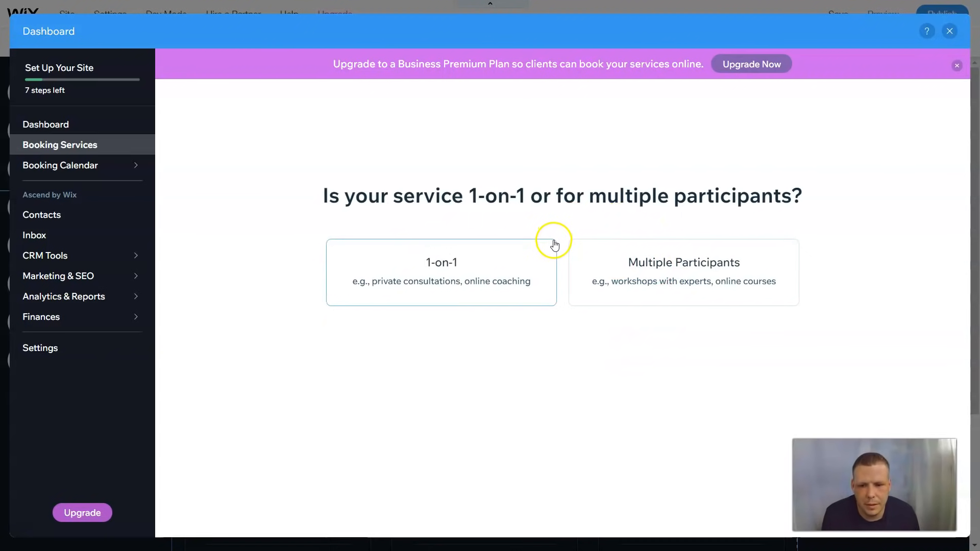
left_click(476, 268)
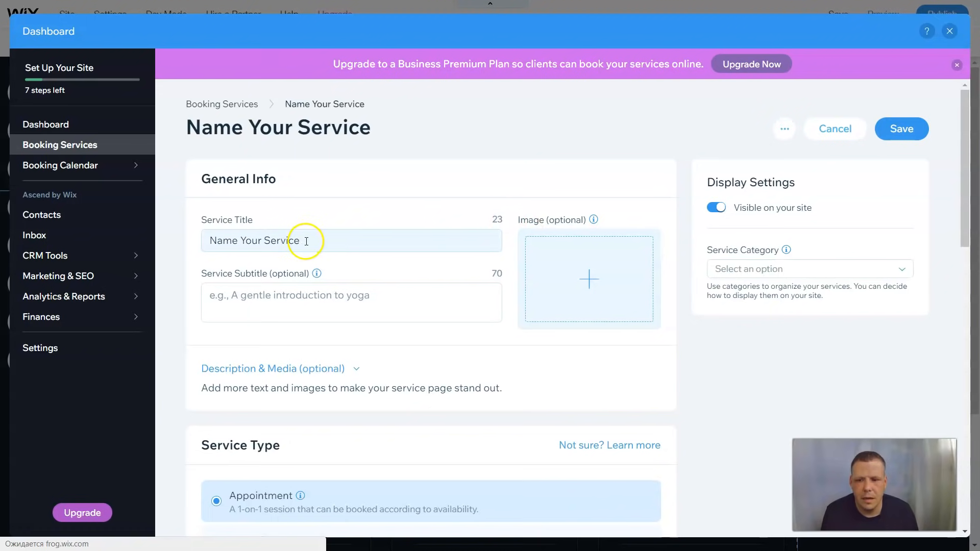
triple_click(307, 241)
key("BackSpace")
type("Dance class")
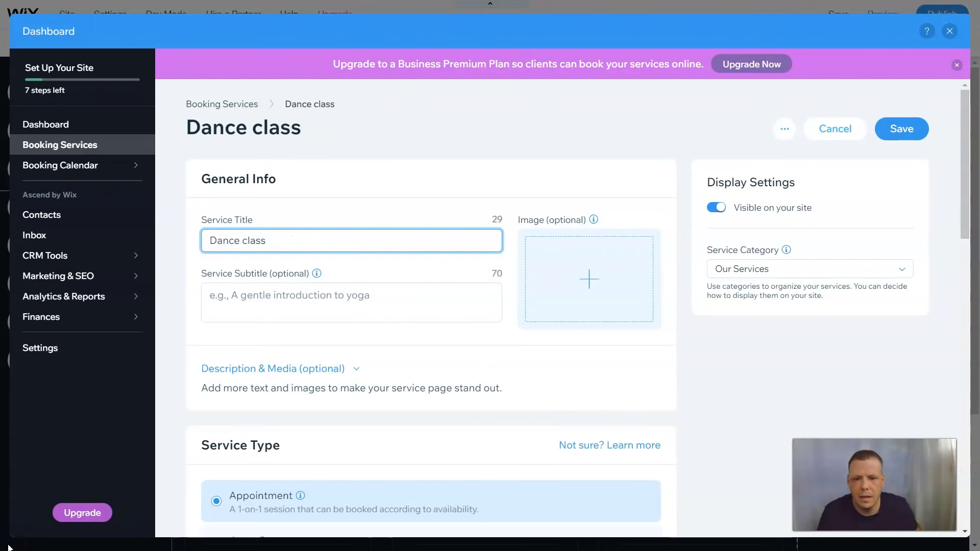
left_click(588, 297)
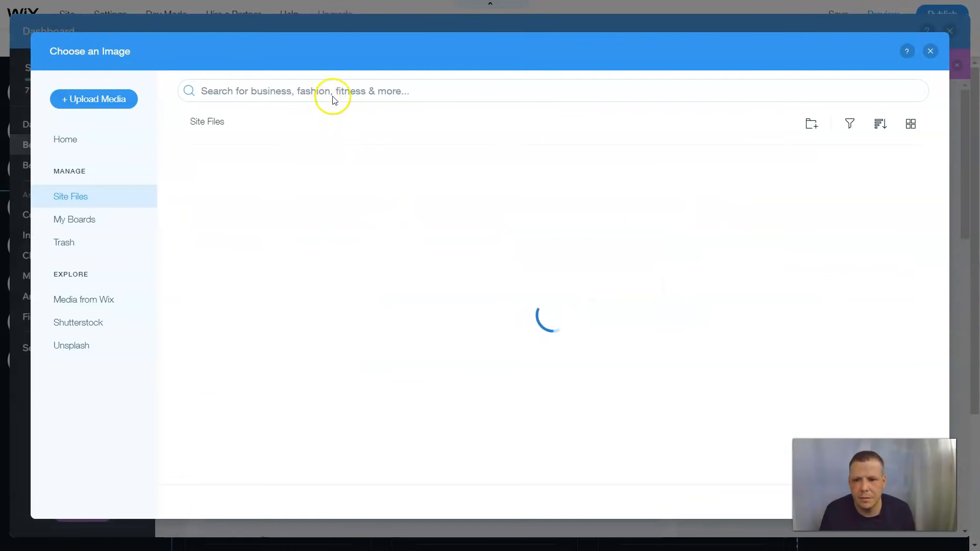
Search Wix stock media for 'dance class' and pick a black-and-white dance photo
left_click(334, 91)
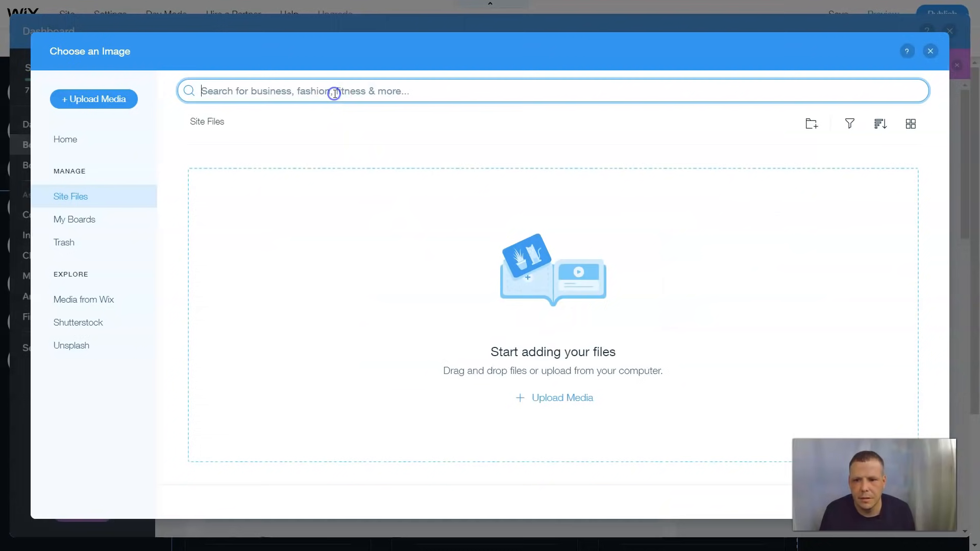
type("da")
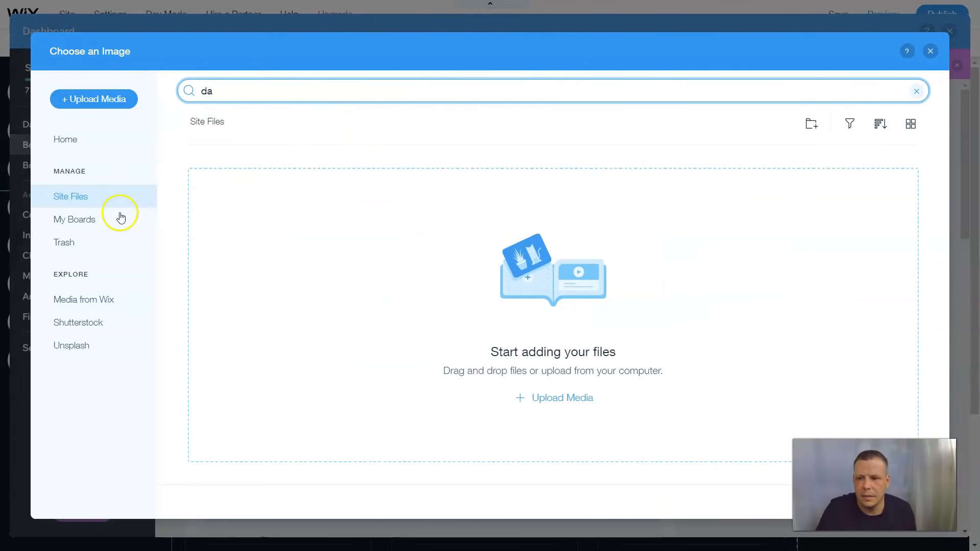
left_click(83, 299)
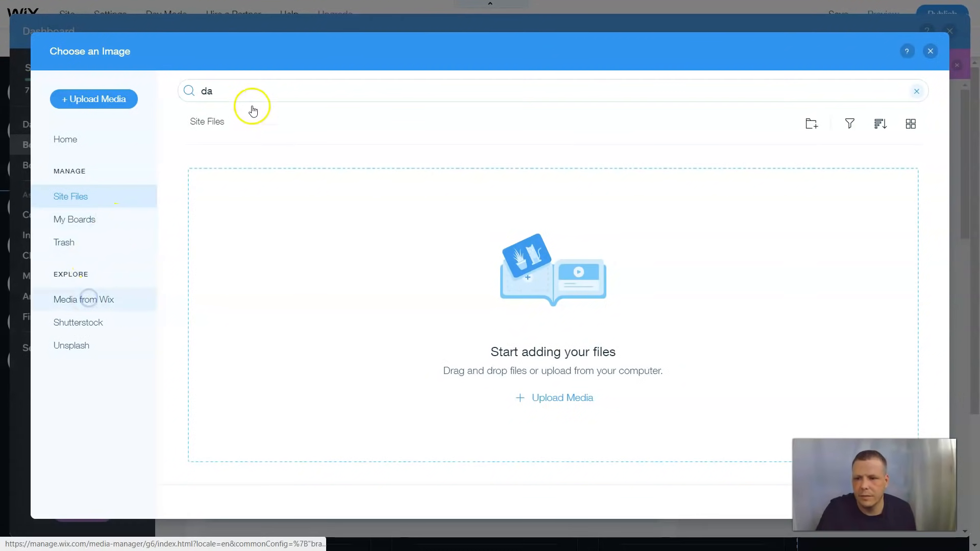
left_click(228, 93)
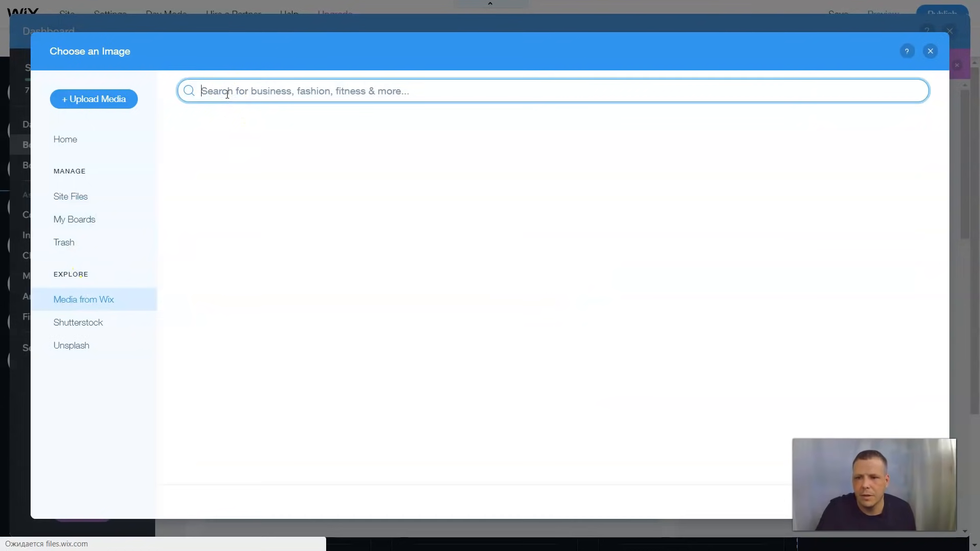
type("dance cl")
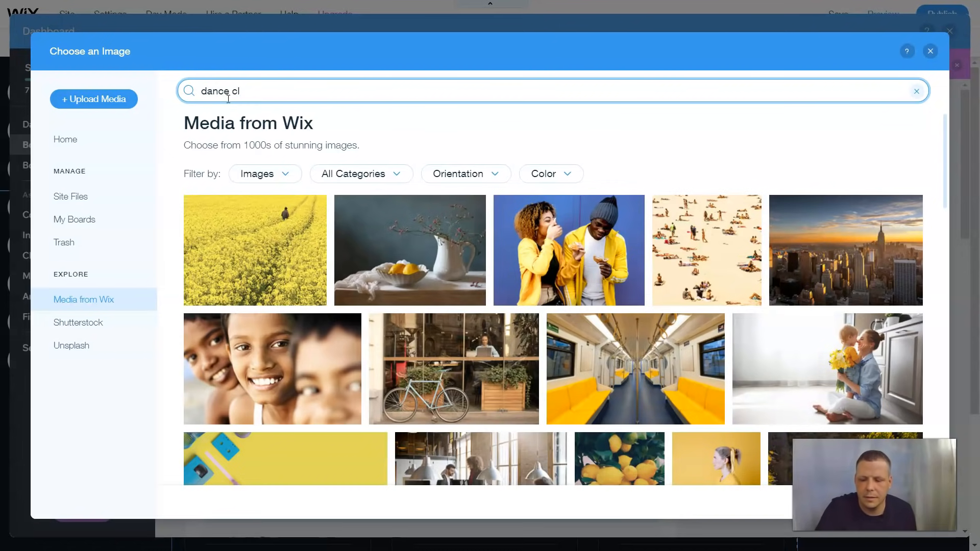
key("Return")
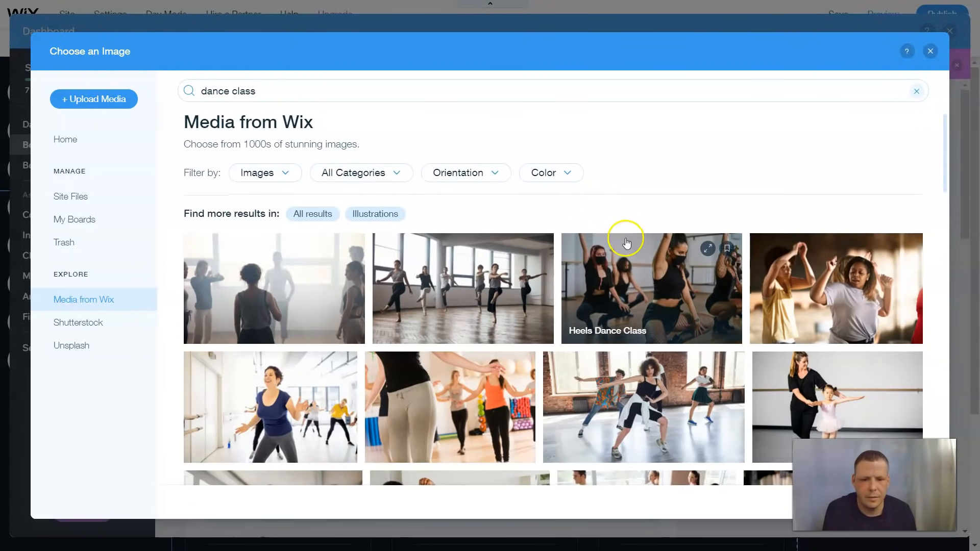
scroll(628, 235, "down", 3)
scroll(631, 234, "down", 2)
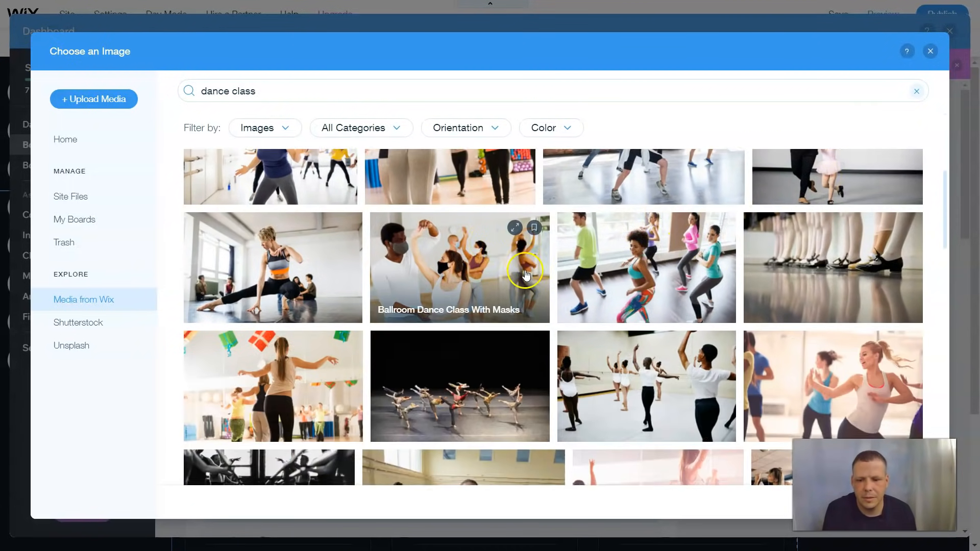
scroll(525, 276, "down", 2)
left_click(252, 302)
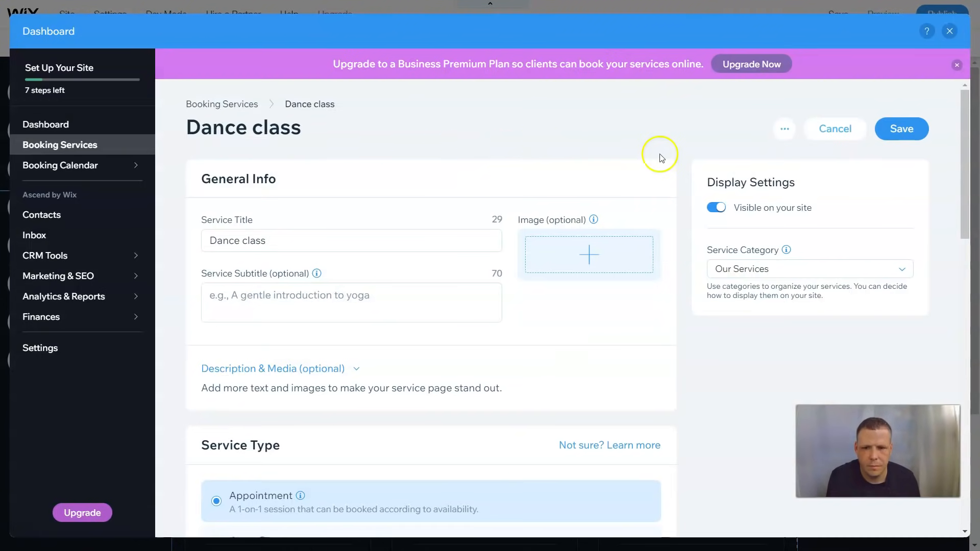
Give the service the subtitle 'For all ages' and make it a Course
left_click(293, 303)
mouse_move(3, 517)
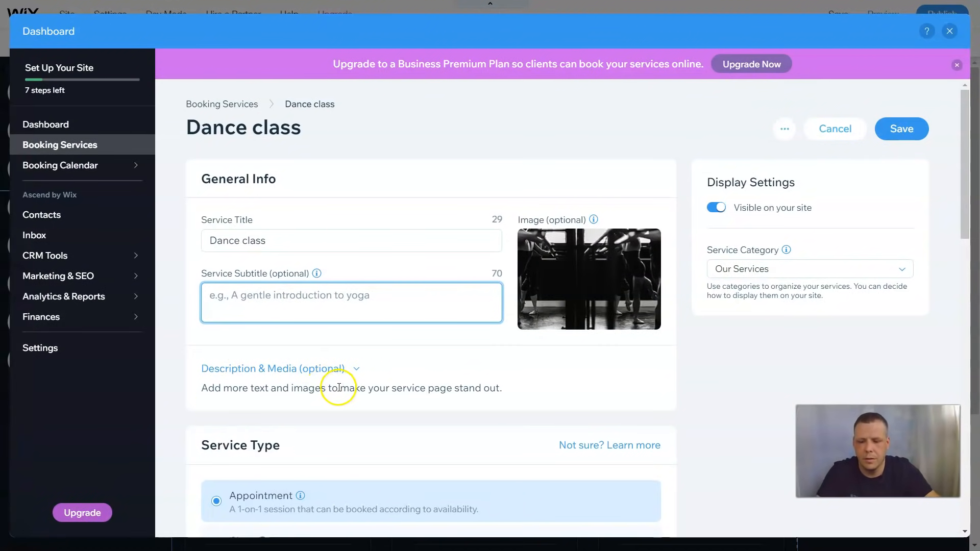
type("For all ages")
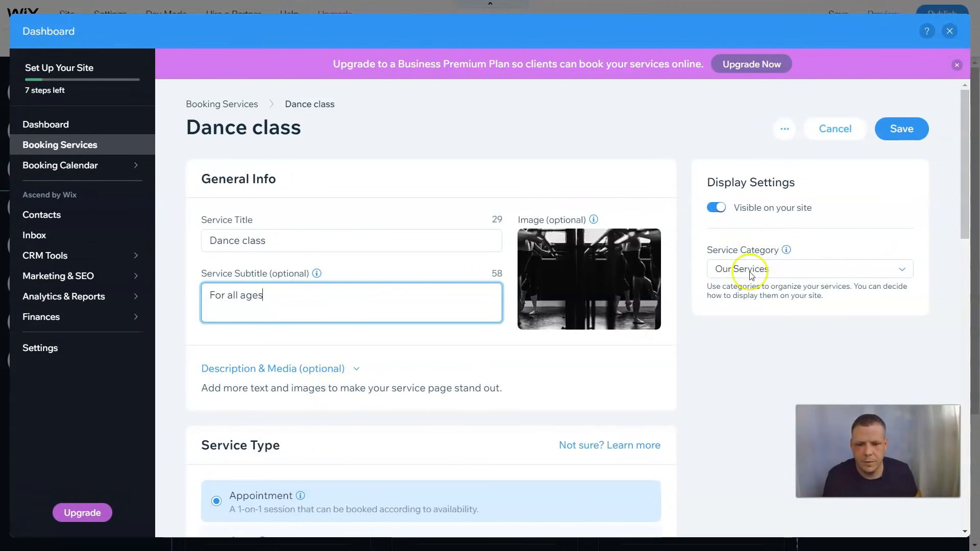
scroll(540, 407, "down", 1)
scroll(540, 406, "down", 2)
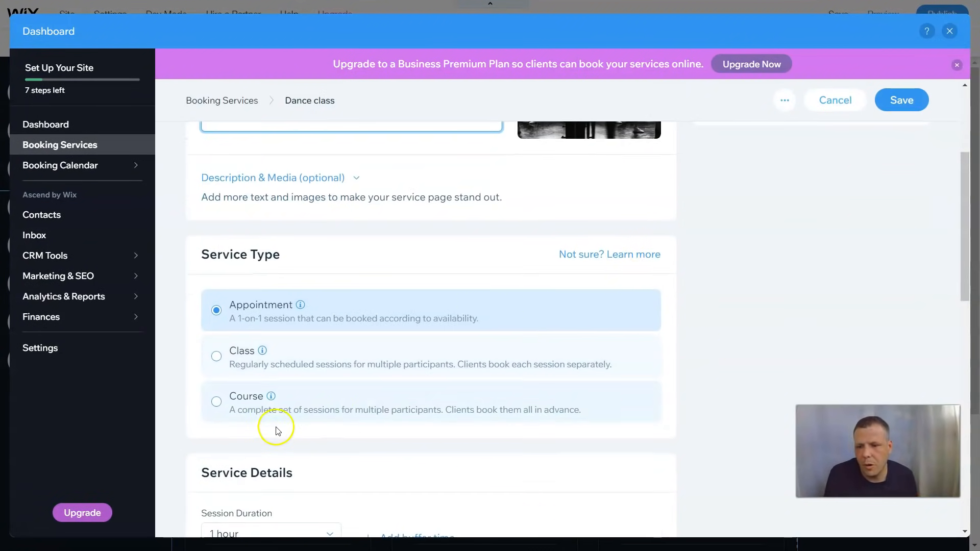
left_click(218, 356)
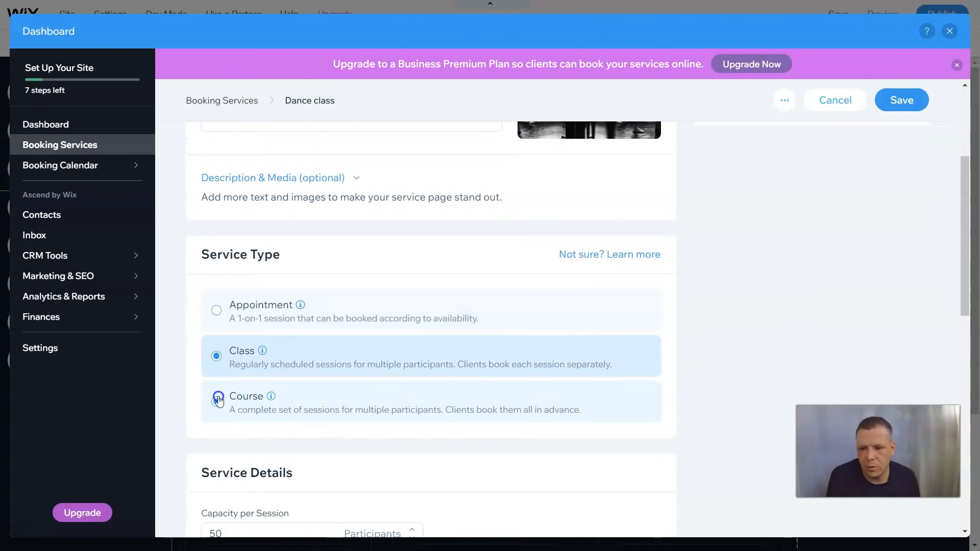
double_click(218, 401)
left_click(370, 380)
Set the course capacity to 10 and a fixed price of 50
scroll(369, 377, "down", 3)
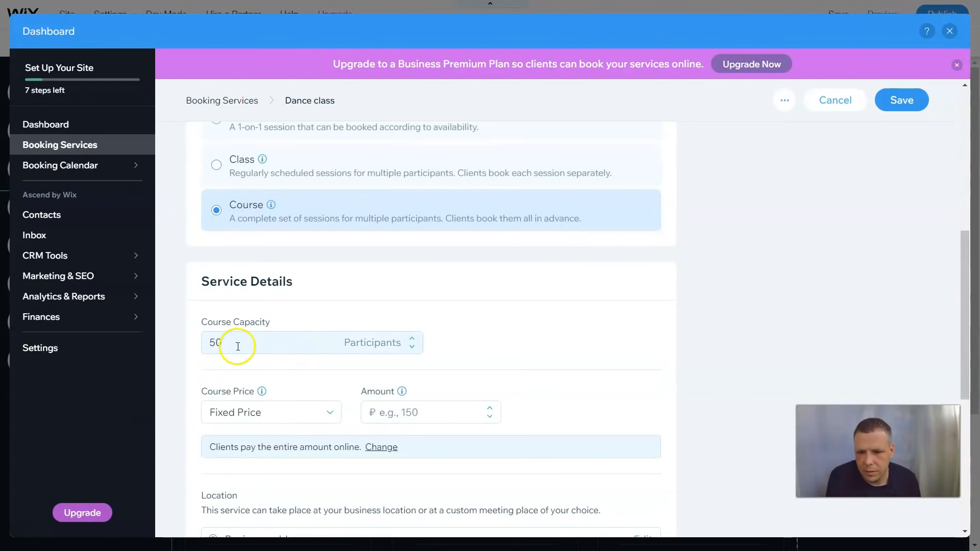
double_click(237, 346)
left_click(237, 346)
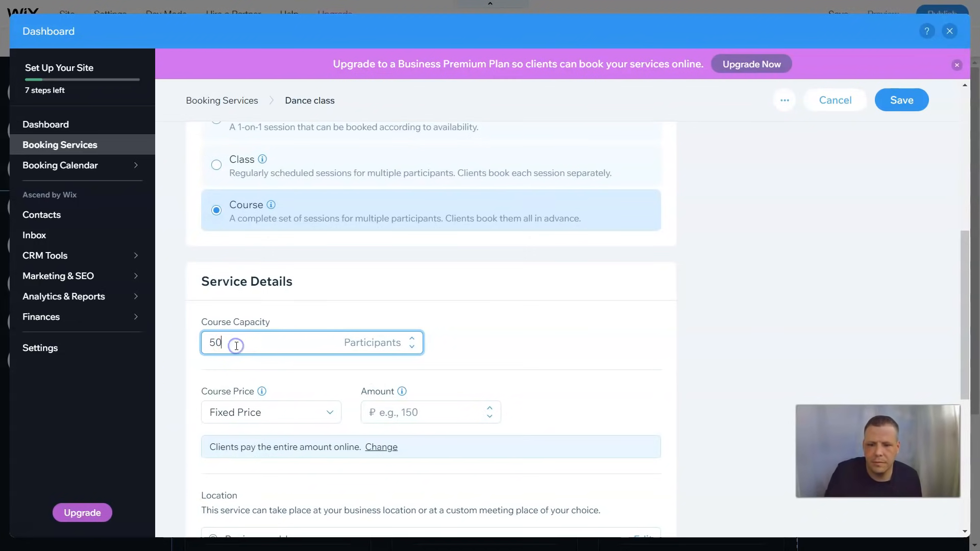
type("10")
scroll(498, 358, "down", 1)
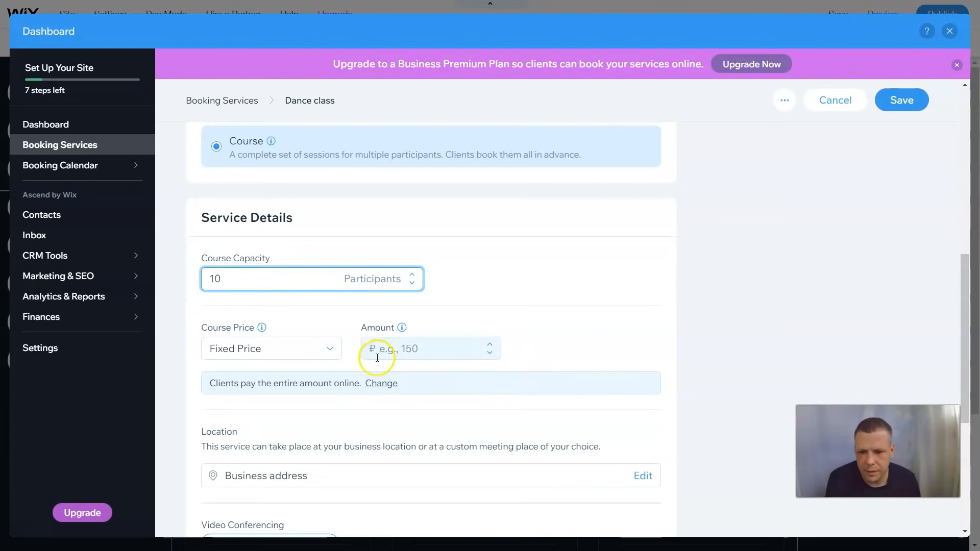
left_click(322, 347)
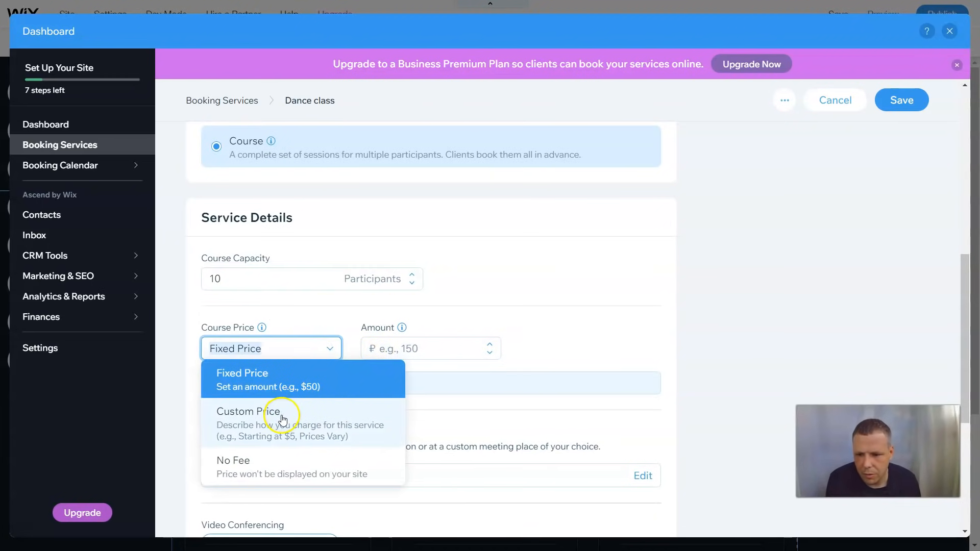
left_click(437, 350)
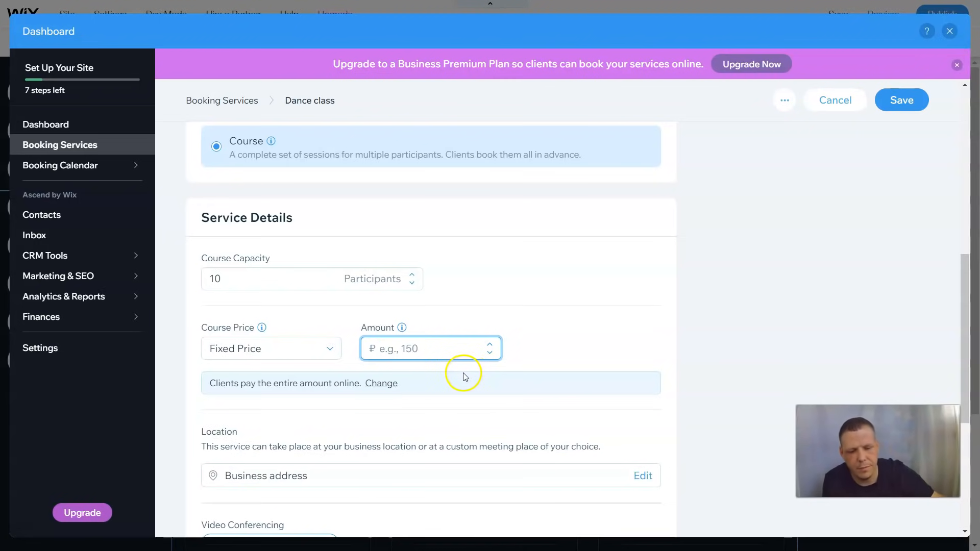
left_click(438, 393)
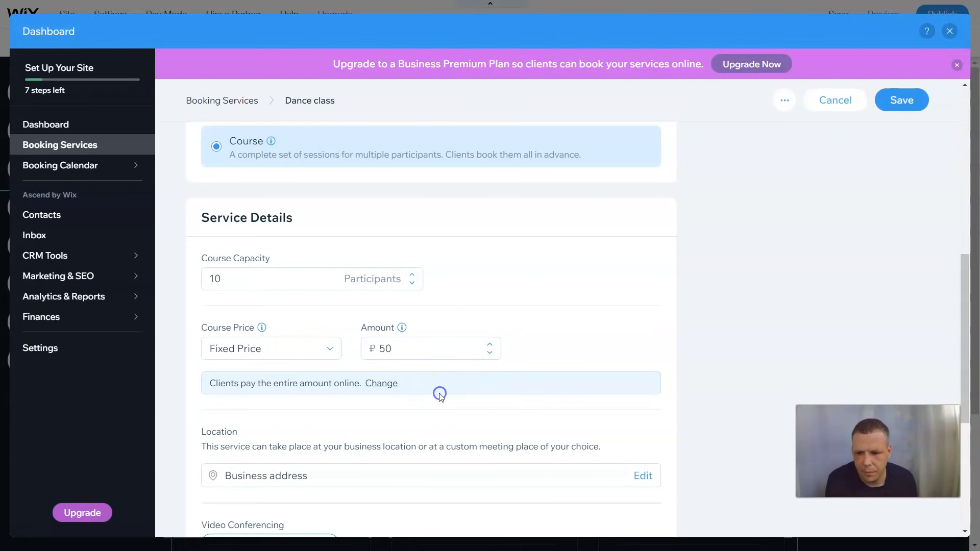
Make clients pay the entire amount in person and save
scroll(439, 392, "down", 1)
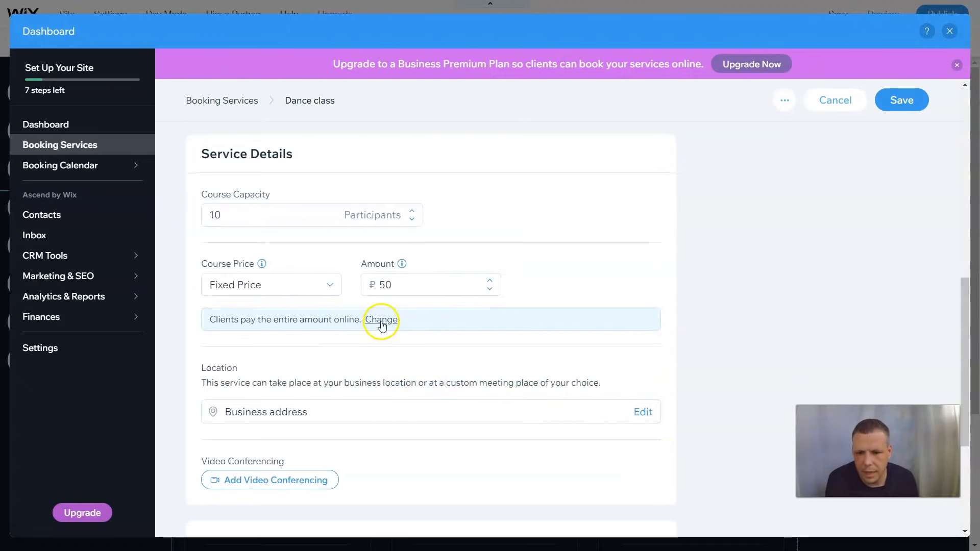
left_click(382, 320)
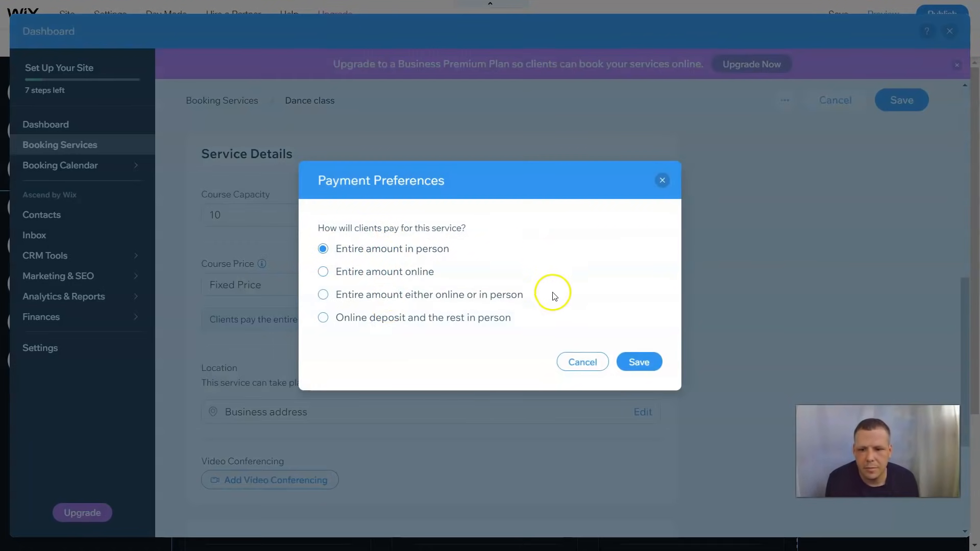
left_click(632, 363)
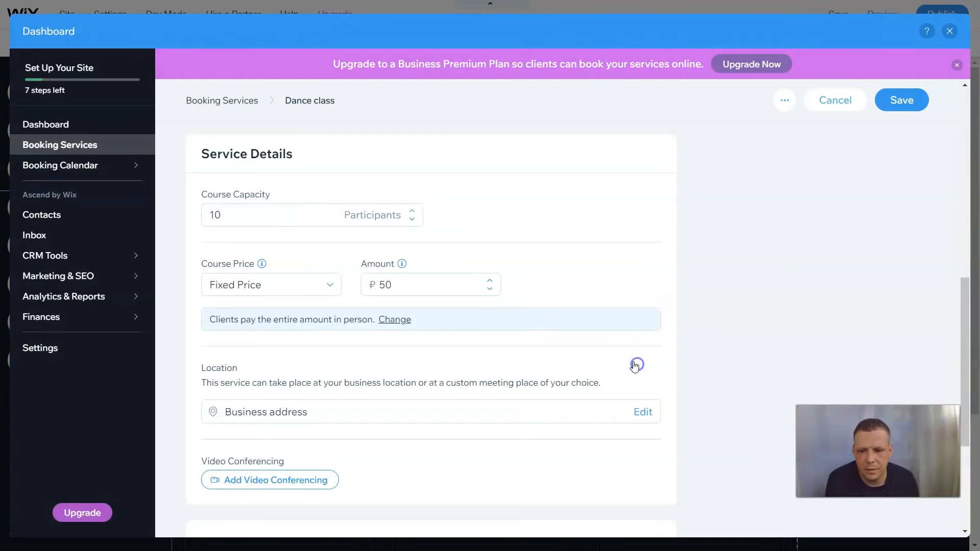
scroll(611, 360, "down", 3)
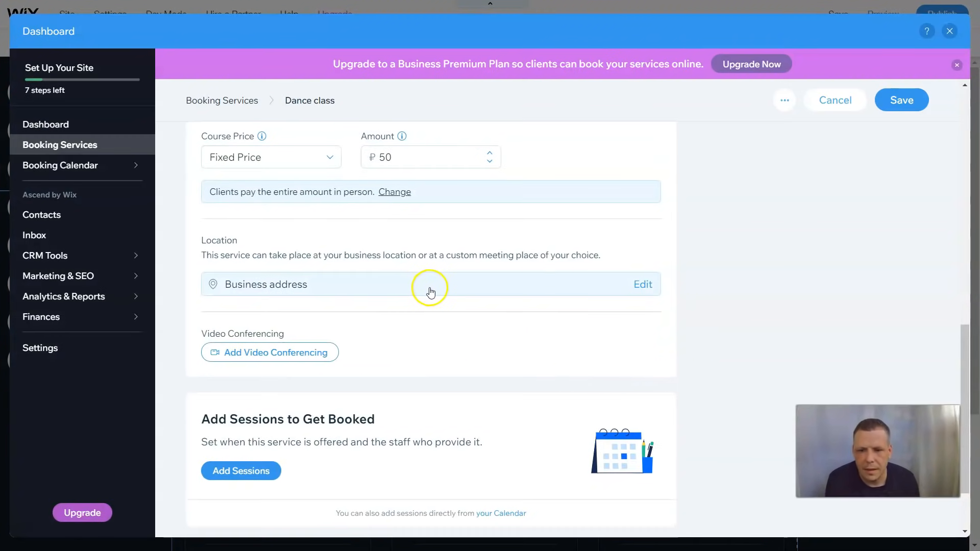
Save the service and review the available location types in its location settings
left_click(431, 291)
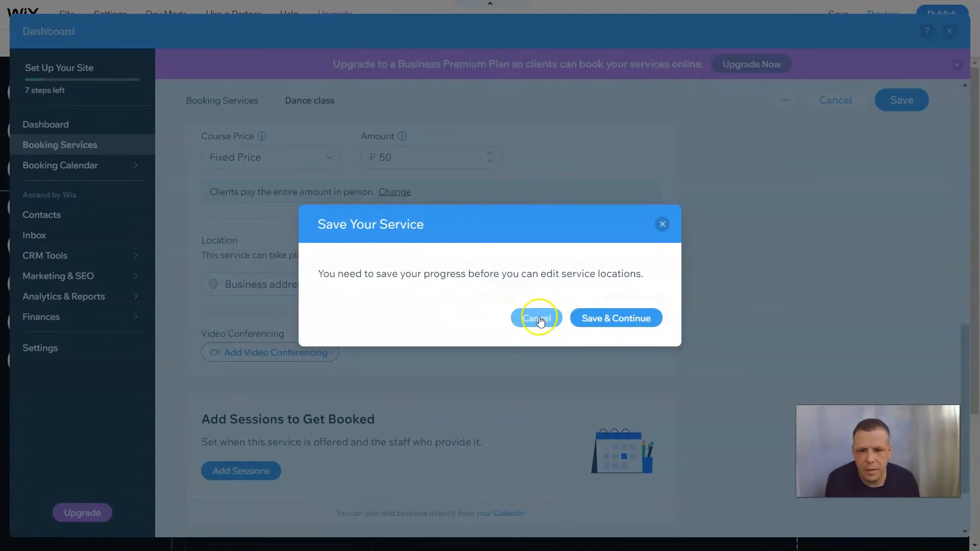
left_click(604, 319)
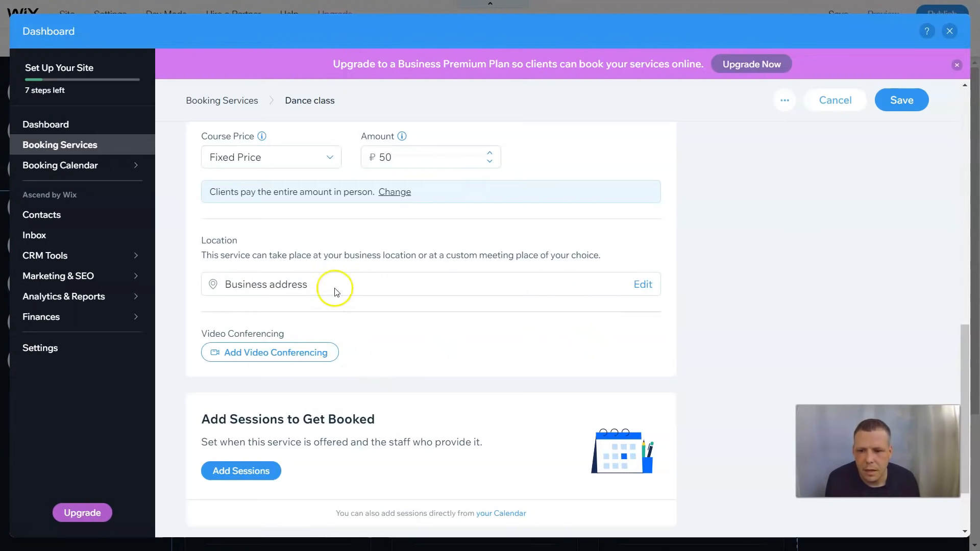
left_click(641, 284)
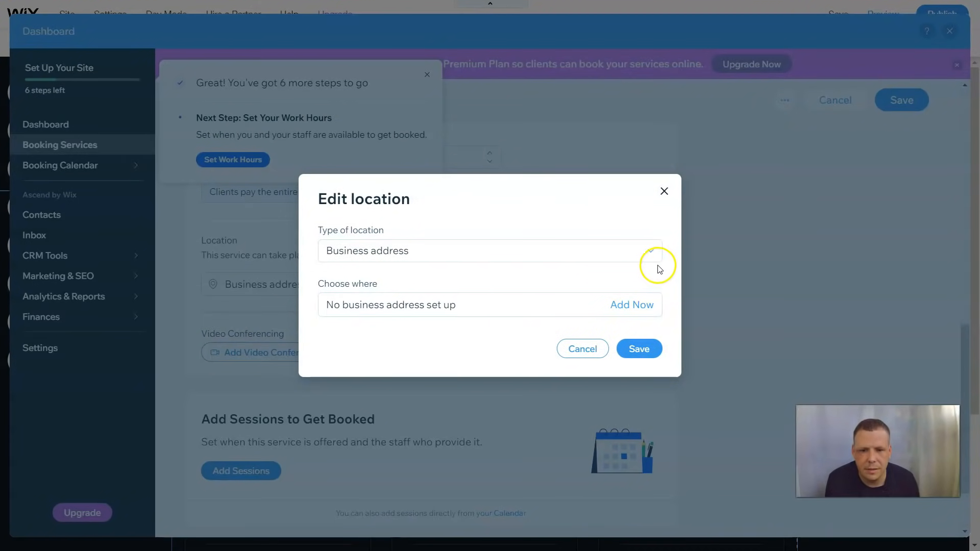
left_click(649, 250)
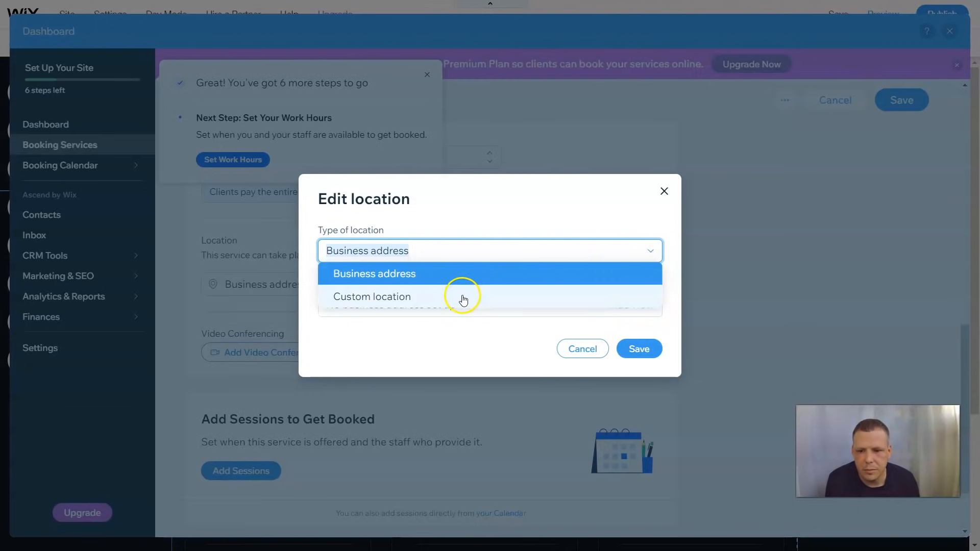
left_click(664, 192)
scroll(638, 316, "down", 1)
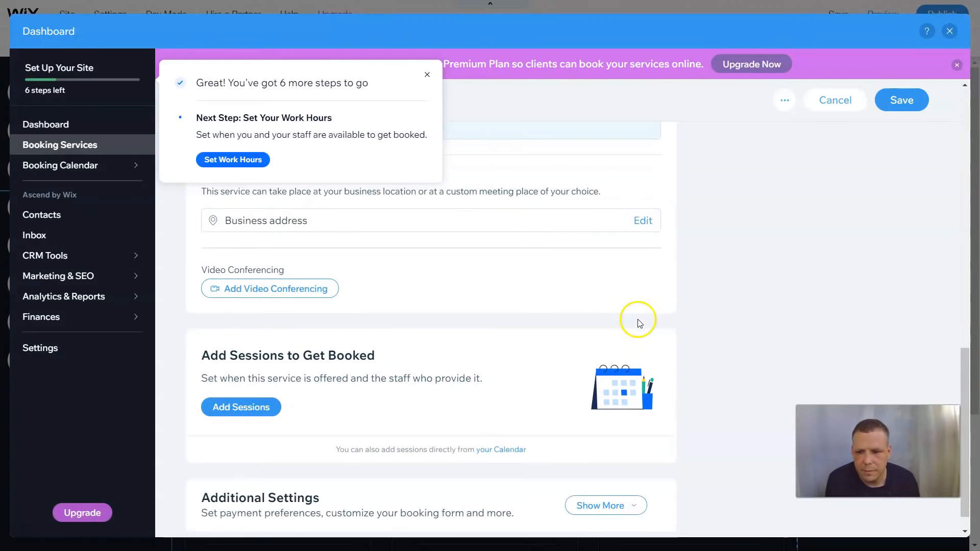
scroll(640, 323, "up", 1)
left_click(641, 285)
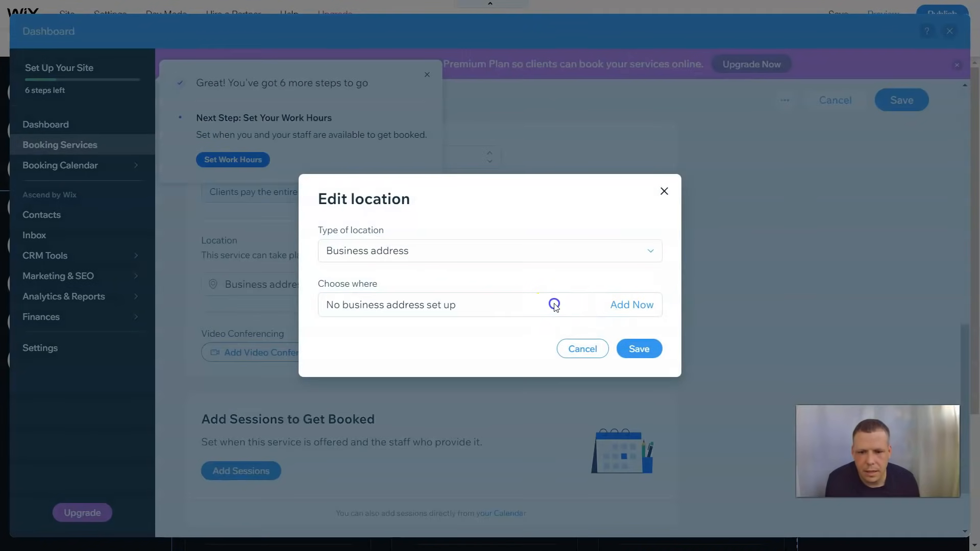
Add a new business address and apply it as the service location
left_click(632, 306)
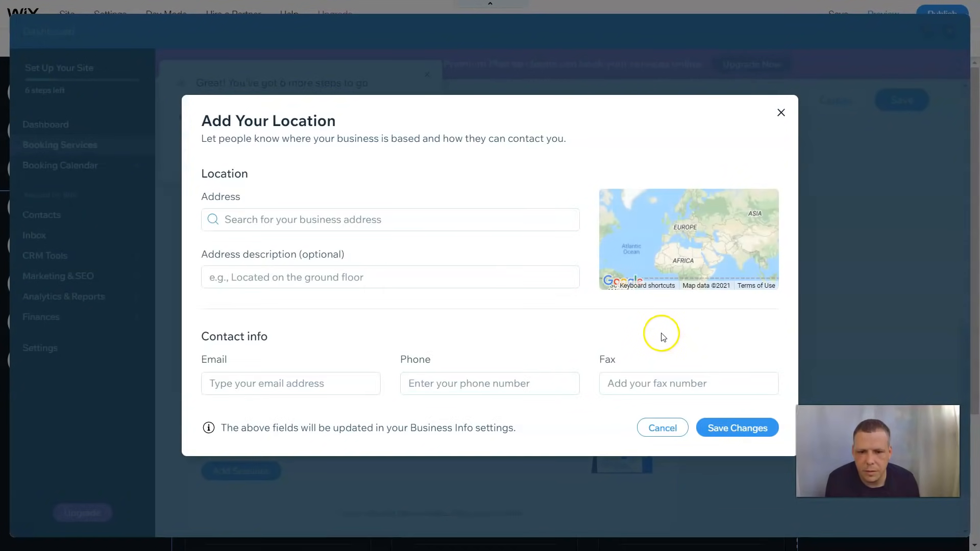
left_click(383, 220)
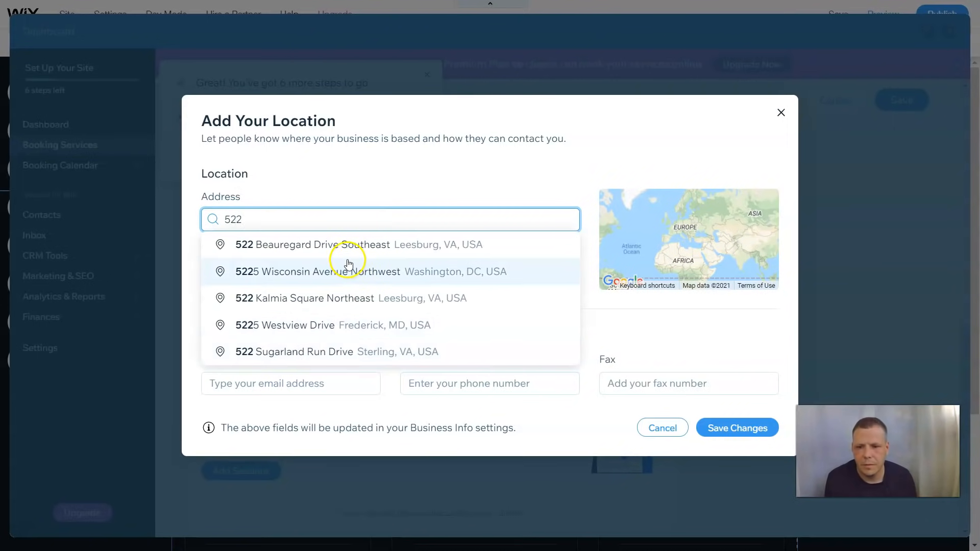
left_click(349, 252)
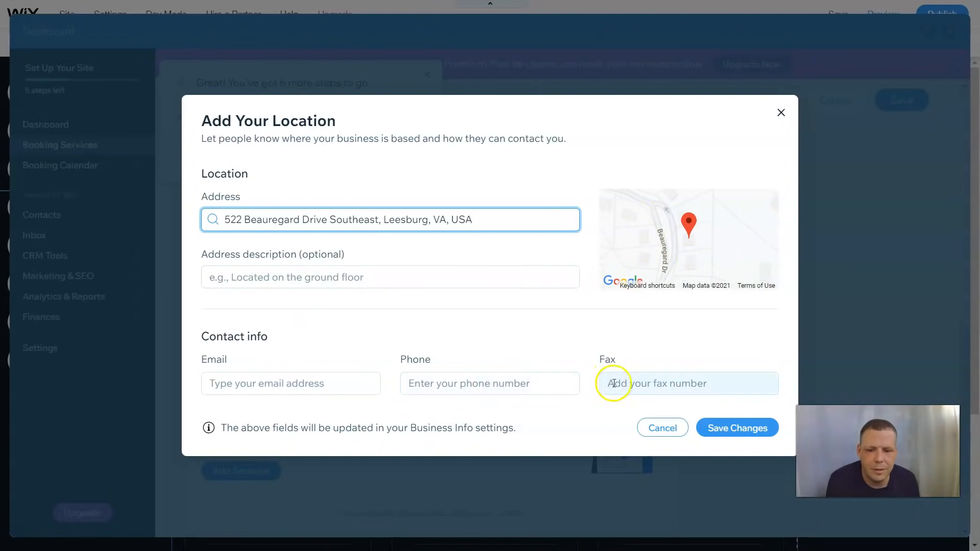
left_click(714, 426)
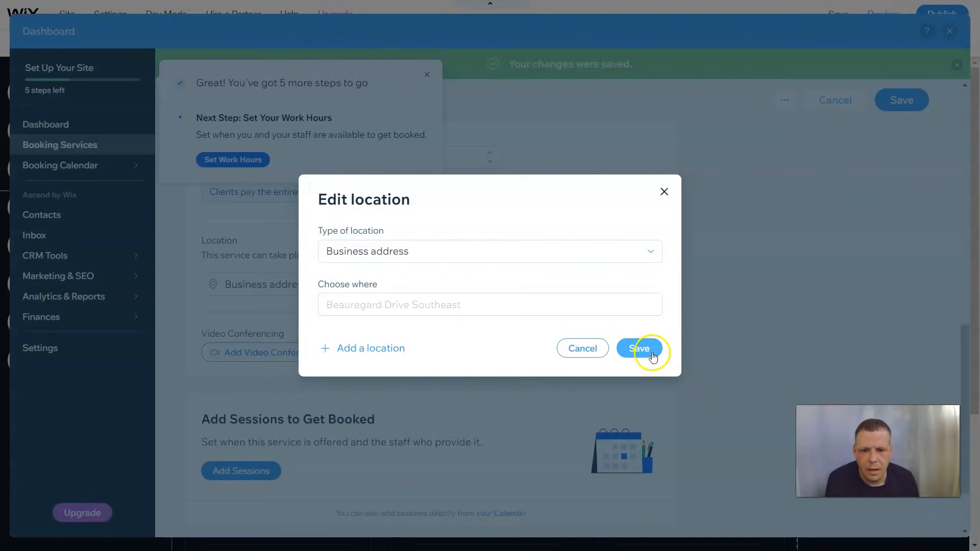
left_click(639, 349)
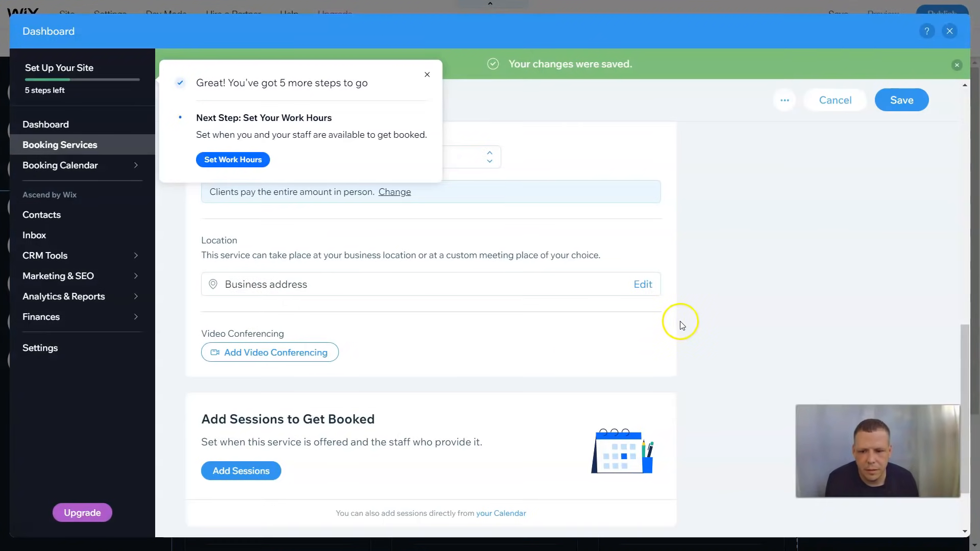
scroll(682, 324, "down", 2)
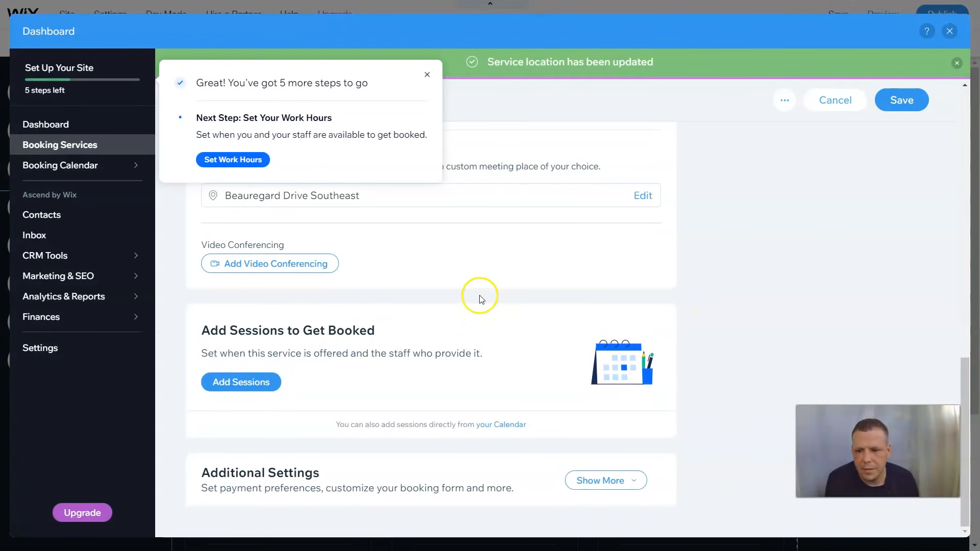
Start adding a Dance class session with Staff Member #1 as the teacher
left_click(246, 384)
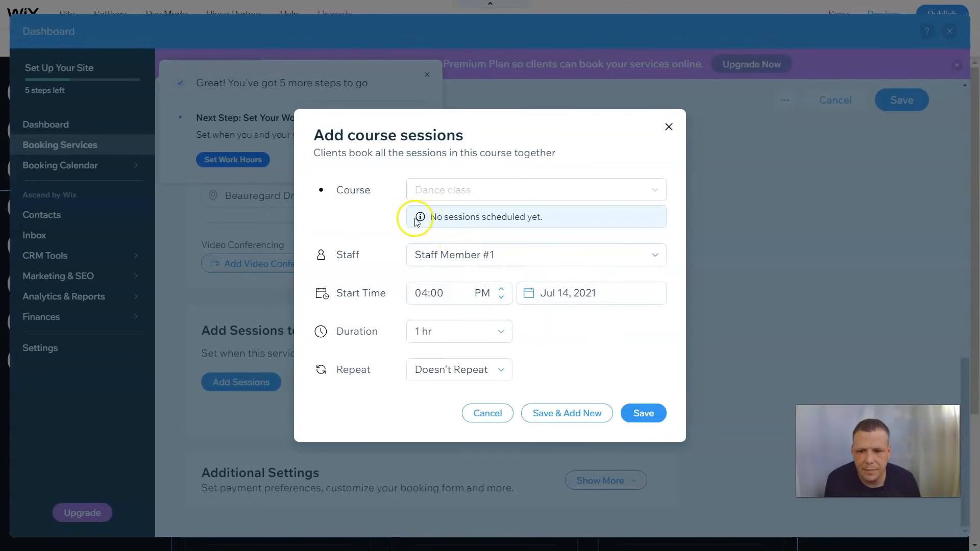
left_click(447, 257)
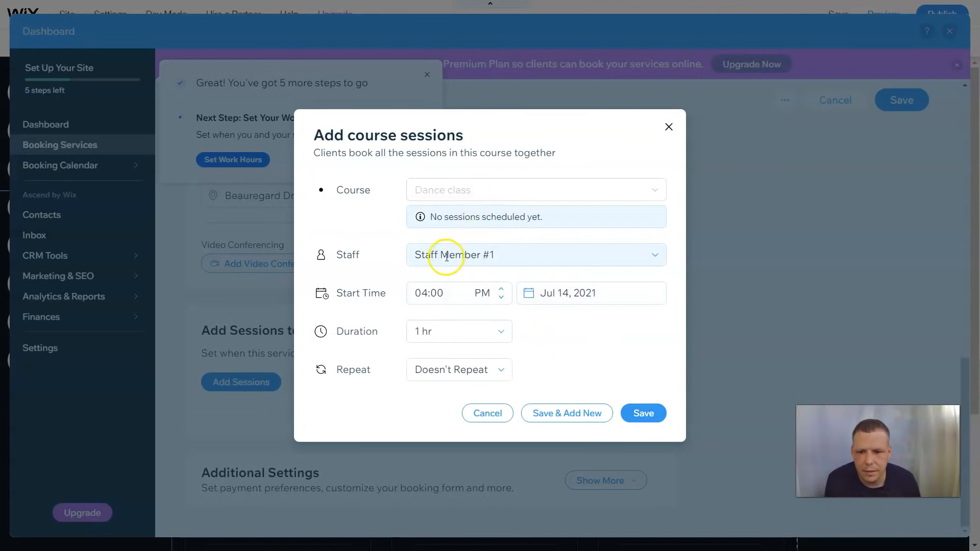
left_click(655, 257)
left_click(550, 284)
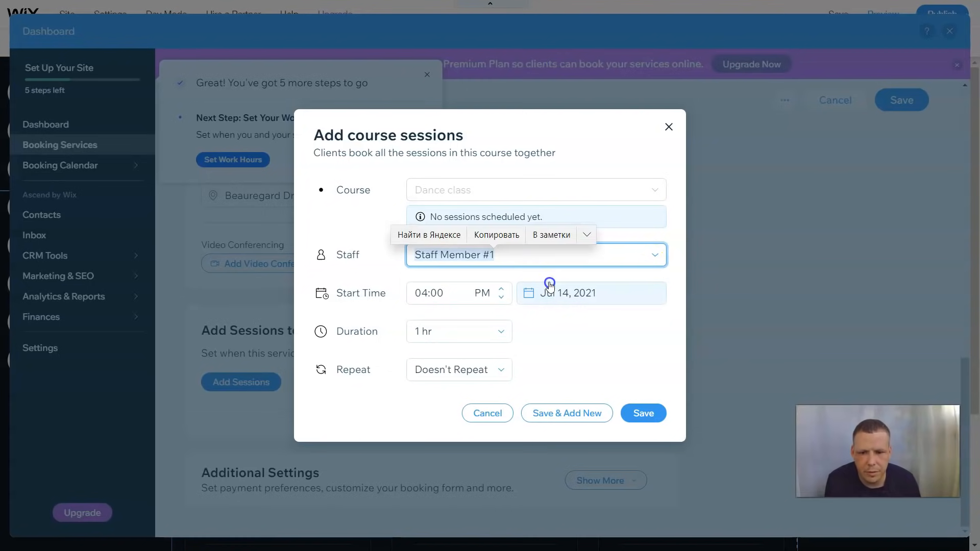
left_click(650, 258)
left_click(650, 280)
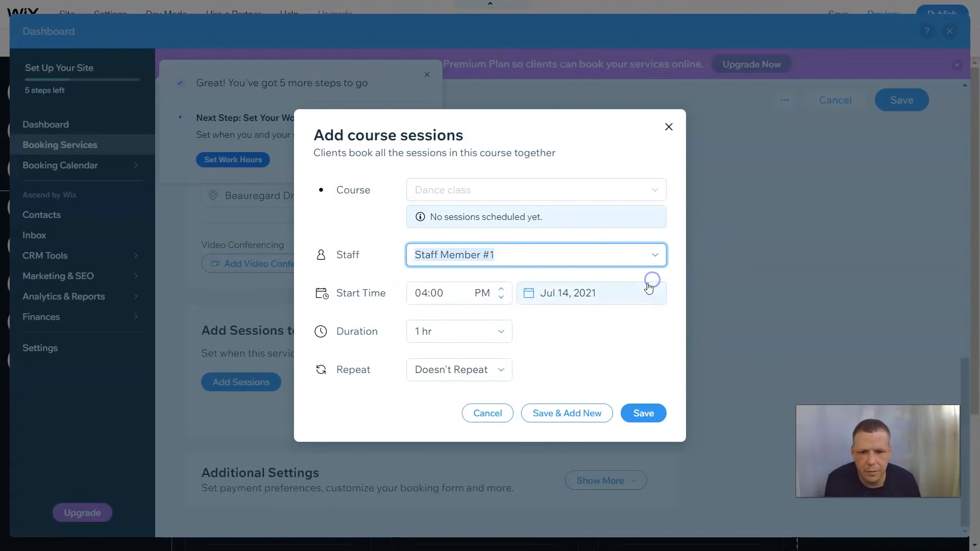
Rename Staff Member #1 to the instructor's full name
left_click(528, 253)
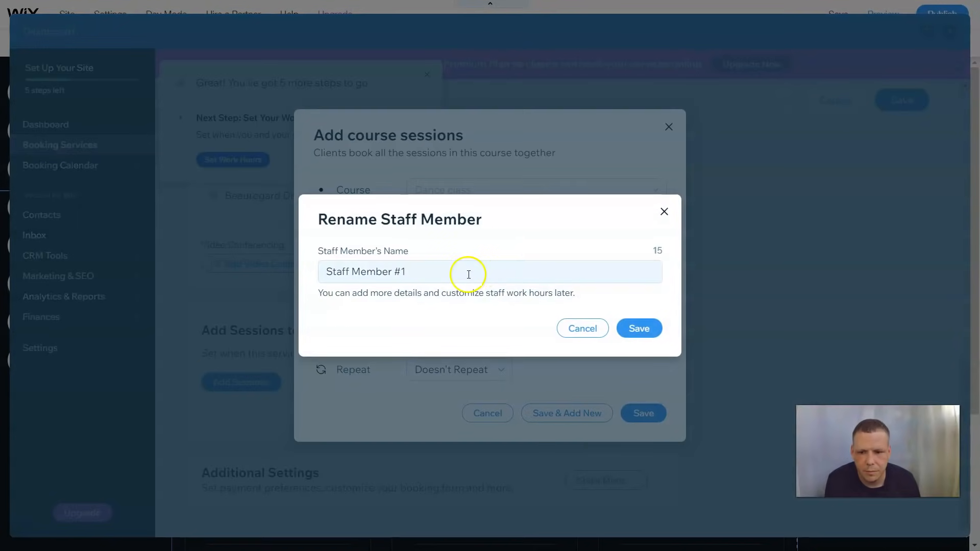
triple_click(469, 275)
key("BackSpace")
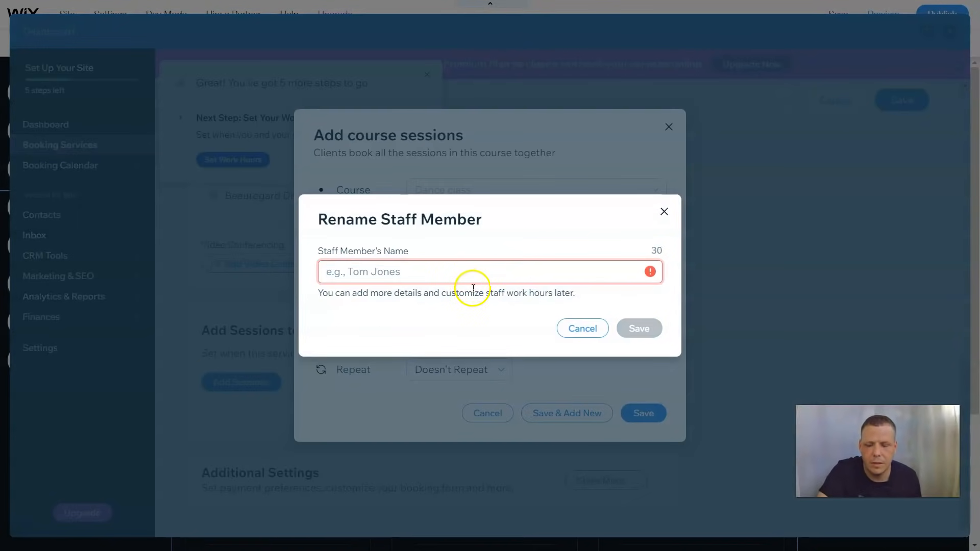
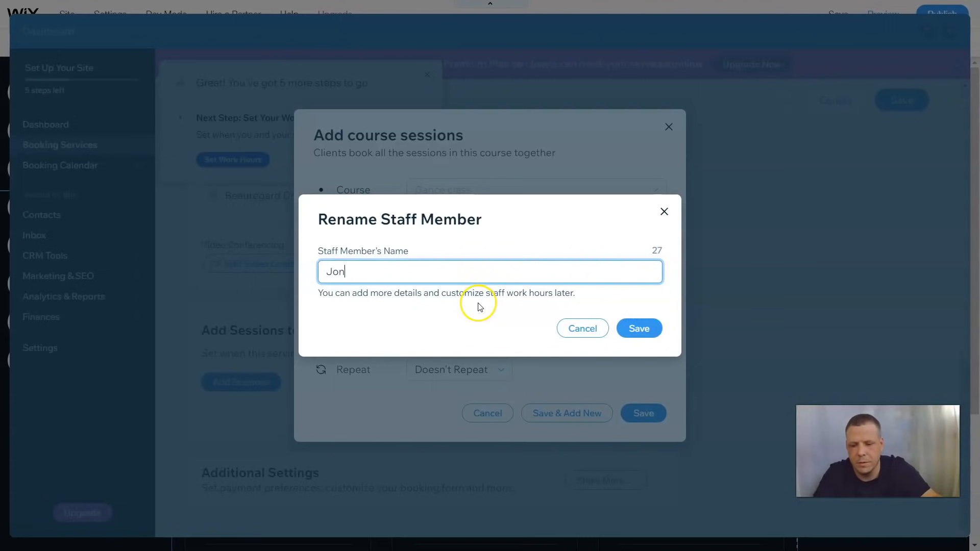
left_click(635, 329)
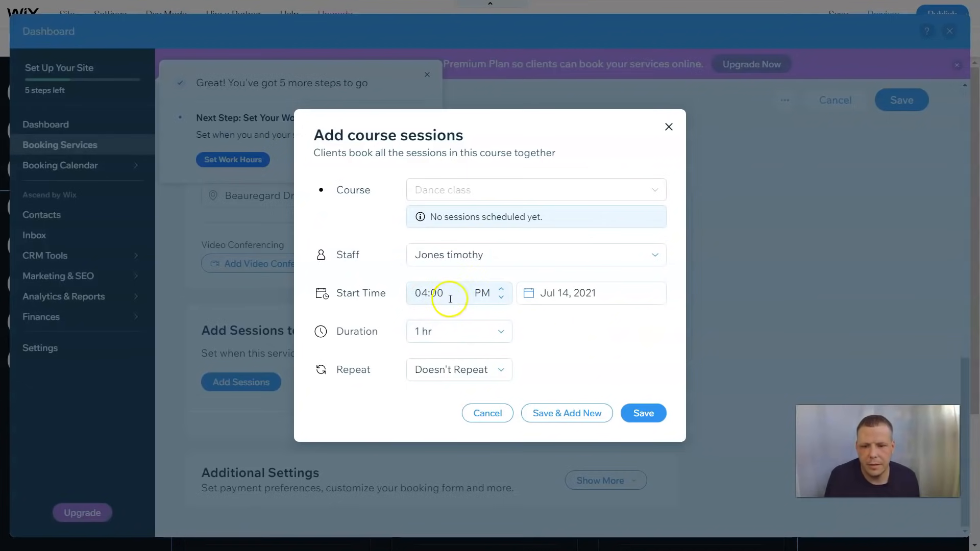
Schedule the session for Jul 22, 2021 and save it
left_click(605, 298)
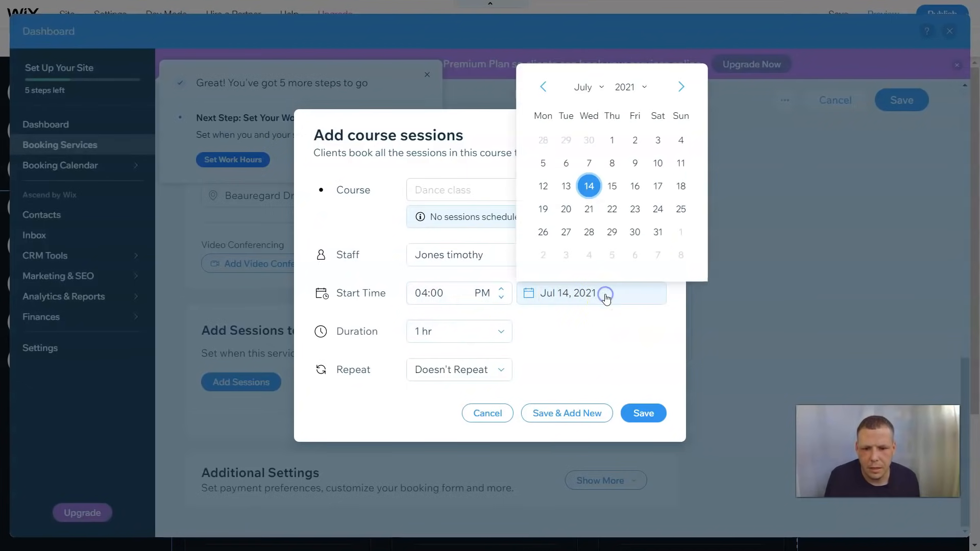
left_click(614, 210)
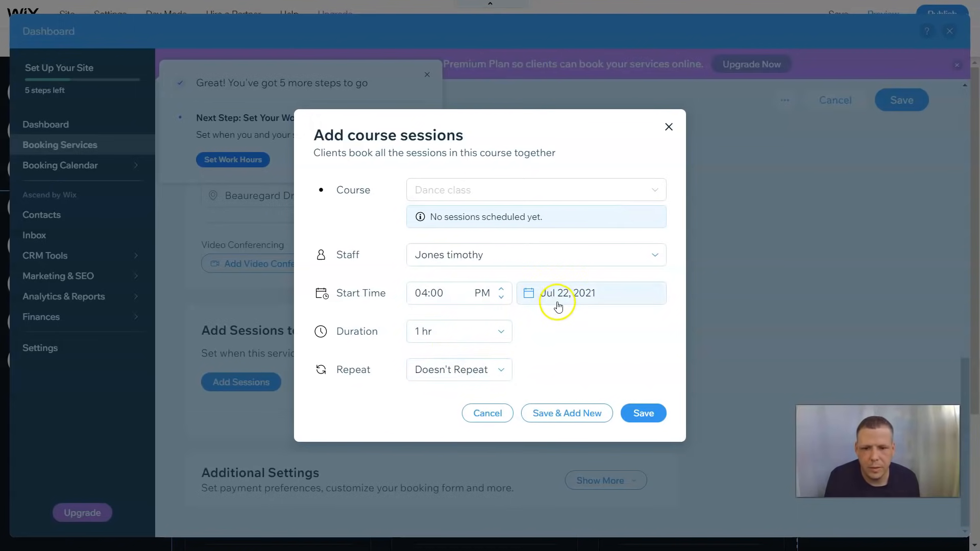
left_click(661, 418)
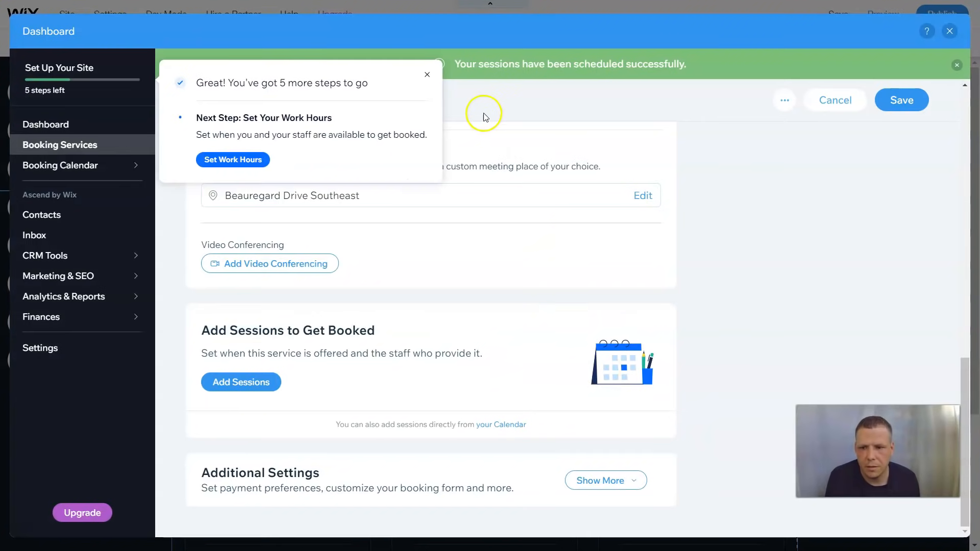
Close the setup popup and keep online bookings allowed in the service settings
left_click(427, 75)
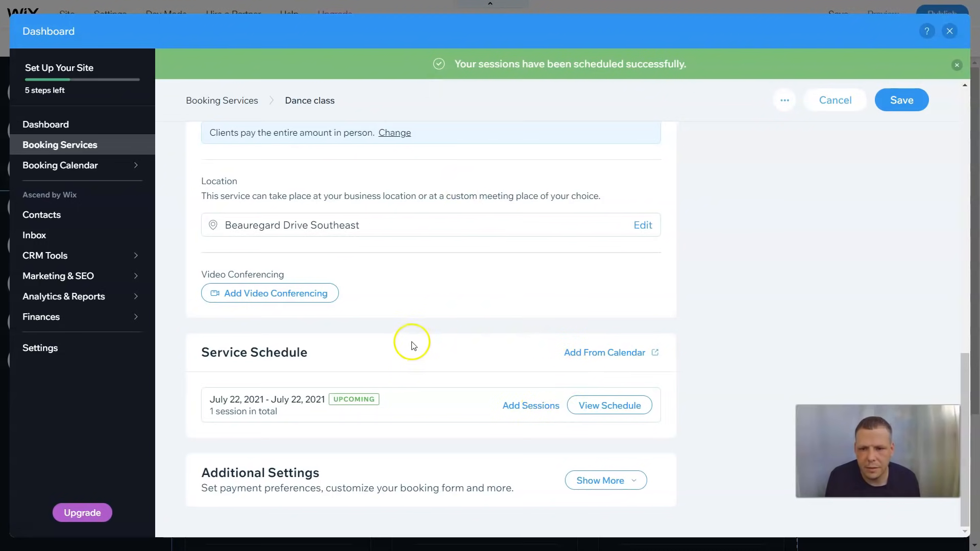
left_click(637, 482)
scroll(663, 460, "down", 5)
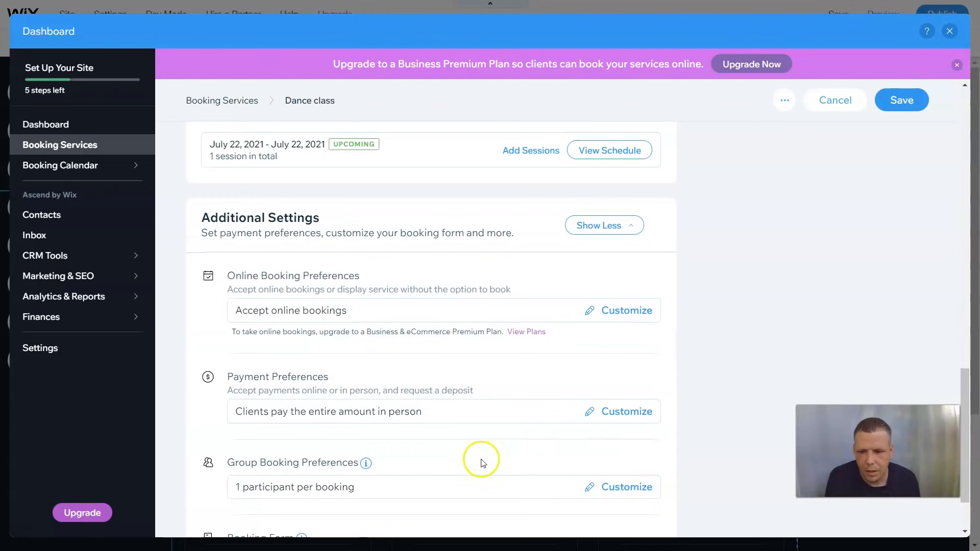
left_click(627, 311)
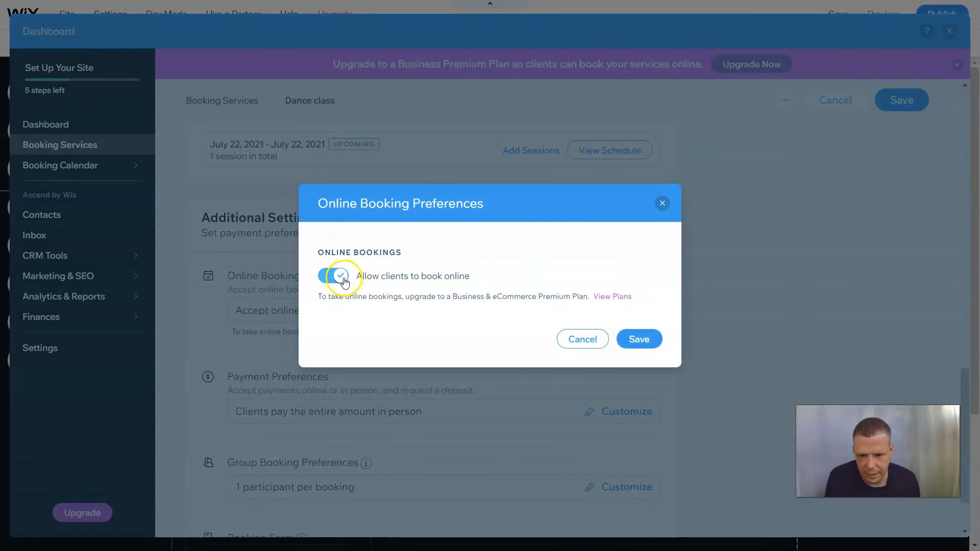
left_click(648, 338)
Begin editing the default booking form, saving the service when prompted
scroll(648, 353, "down", 2)
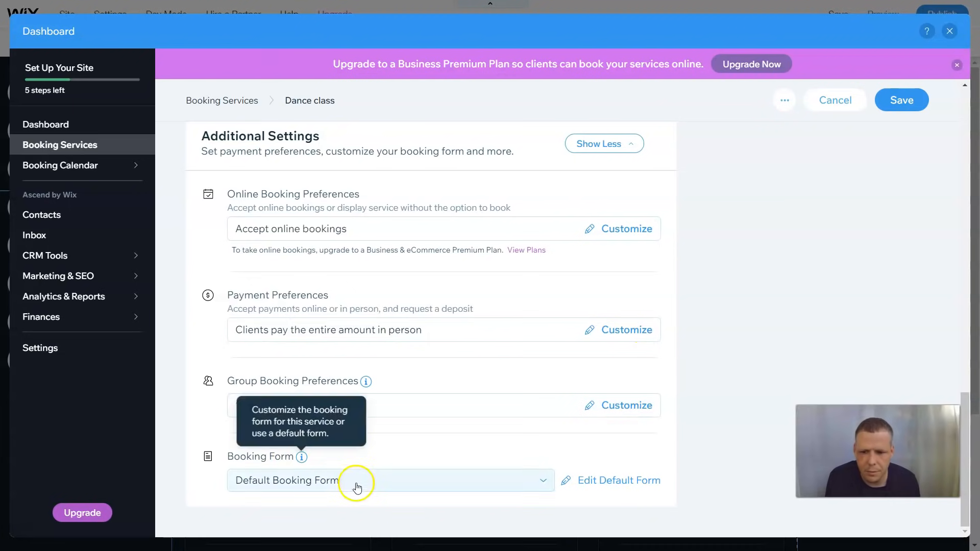
left_click(616, 481)
left_click(591, 326)
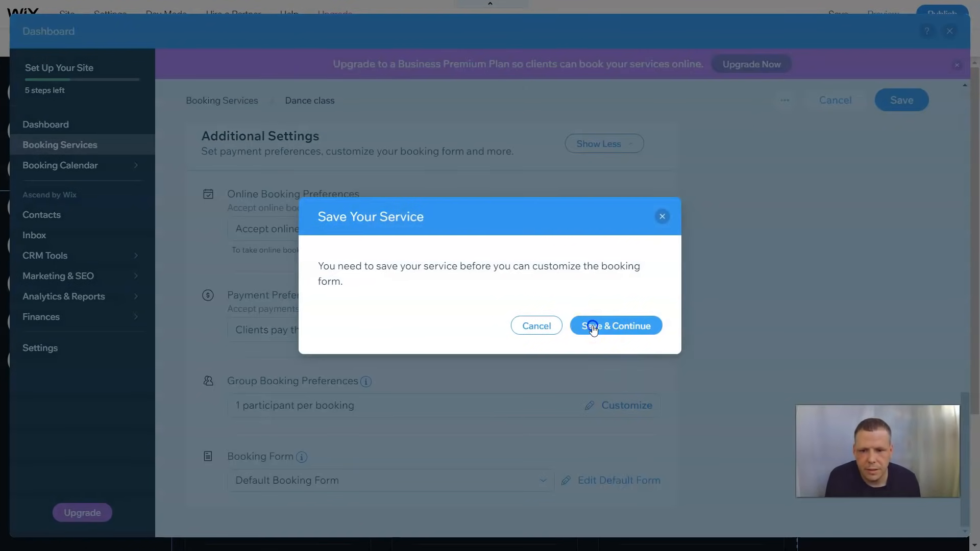
Open the default booking form and review the Name and Email fields without changes
left_click(603, 481)
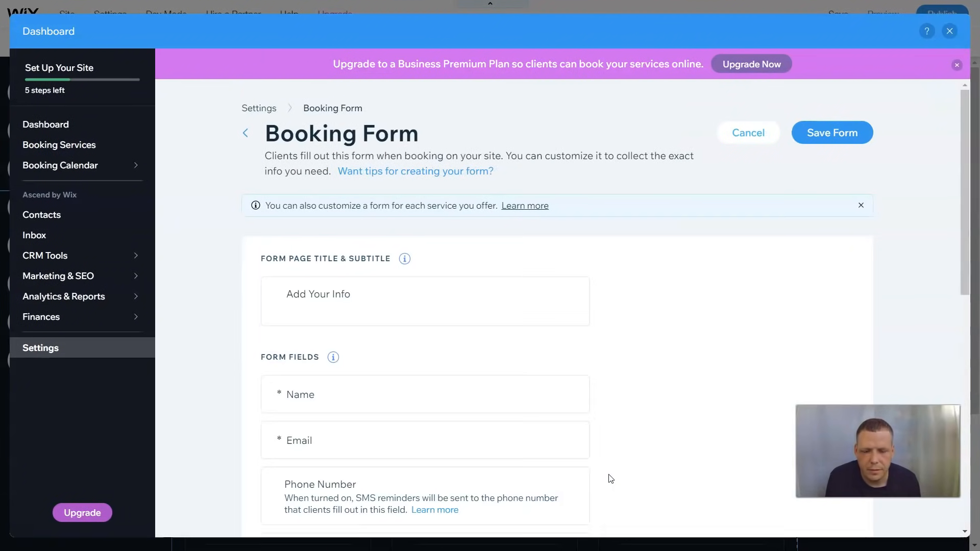
left_click(561, 298)
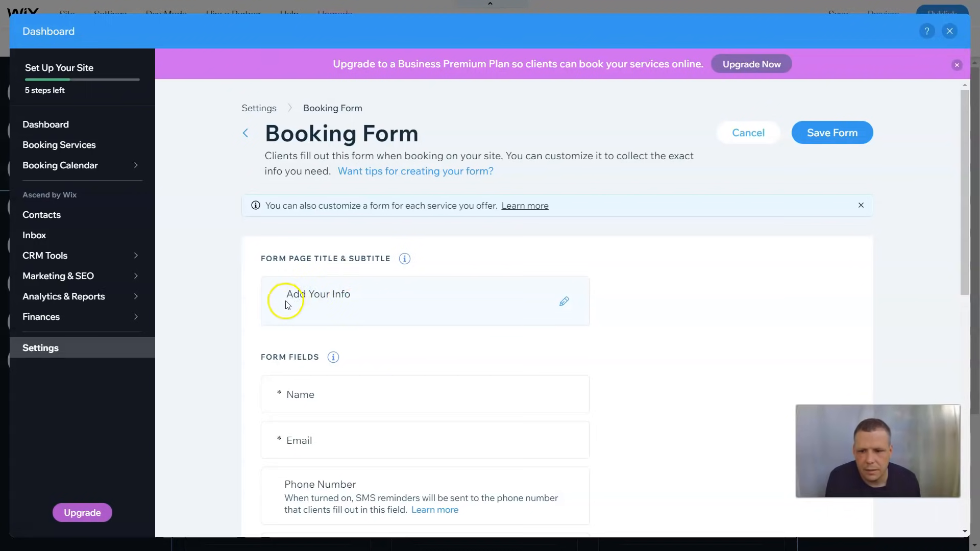
scroll(377, 386, "down", 1)
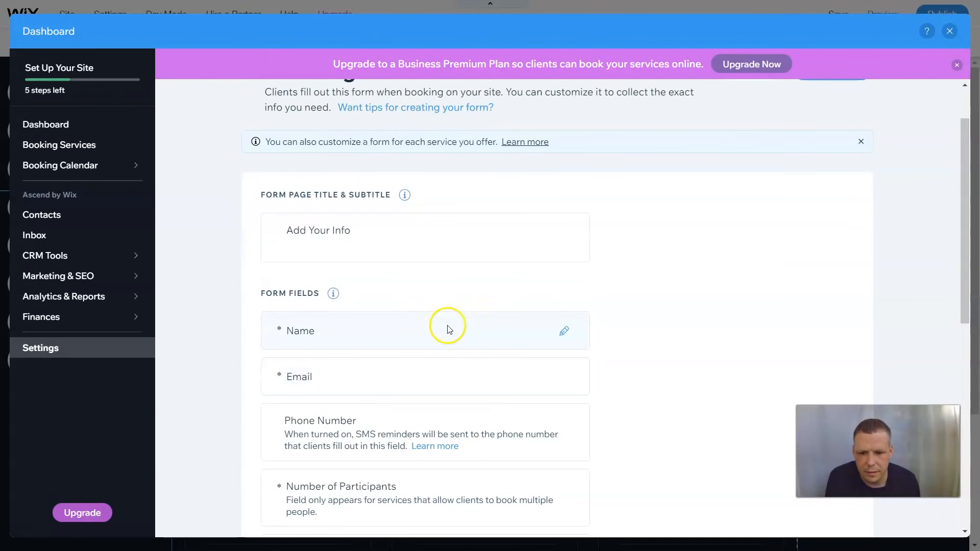
left_click(566, 334)
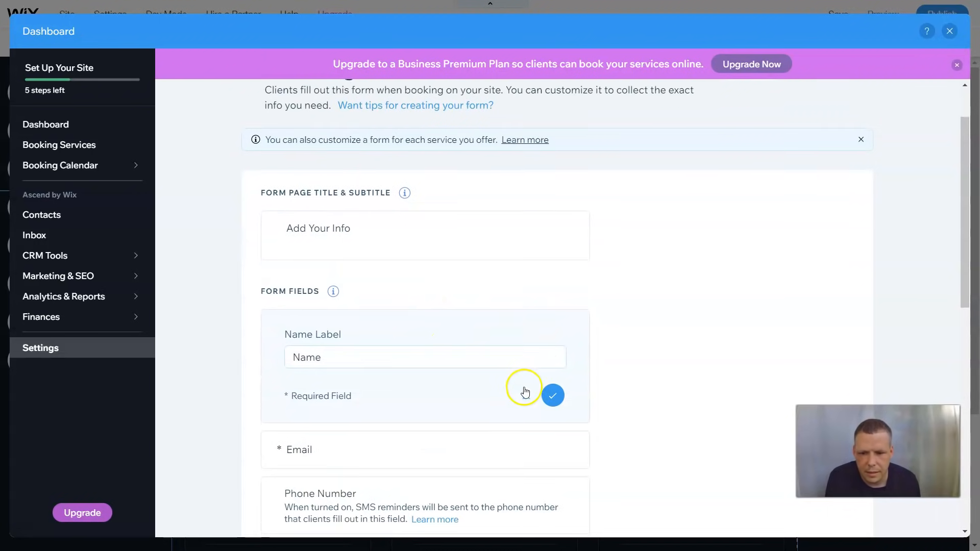
scroll(526, 388, "down", 1)
left_click(527, 335)
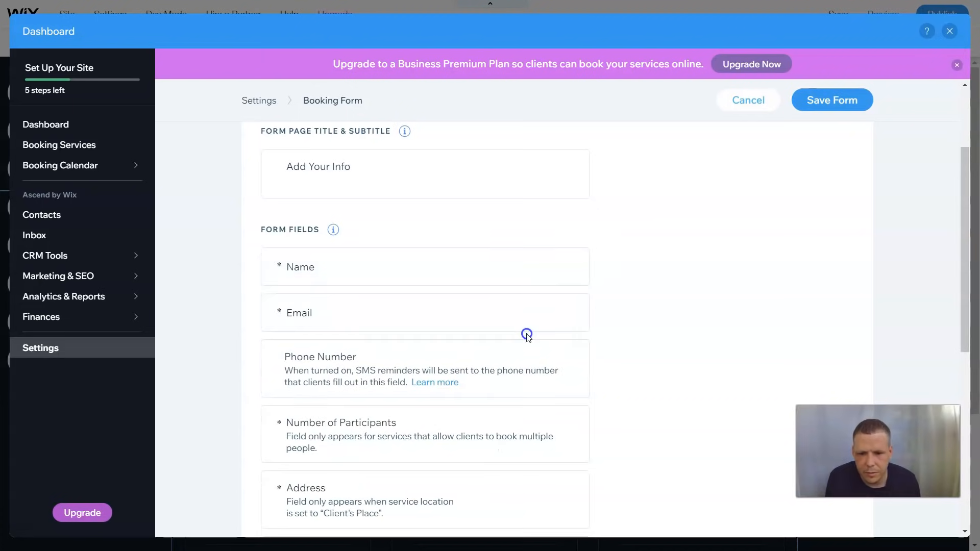
scroll(530, 249, "down", 1)
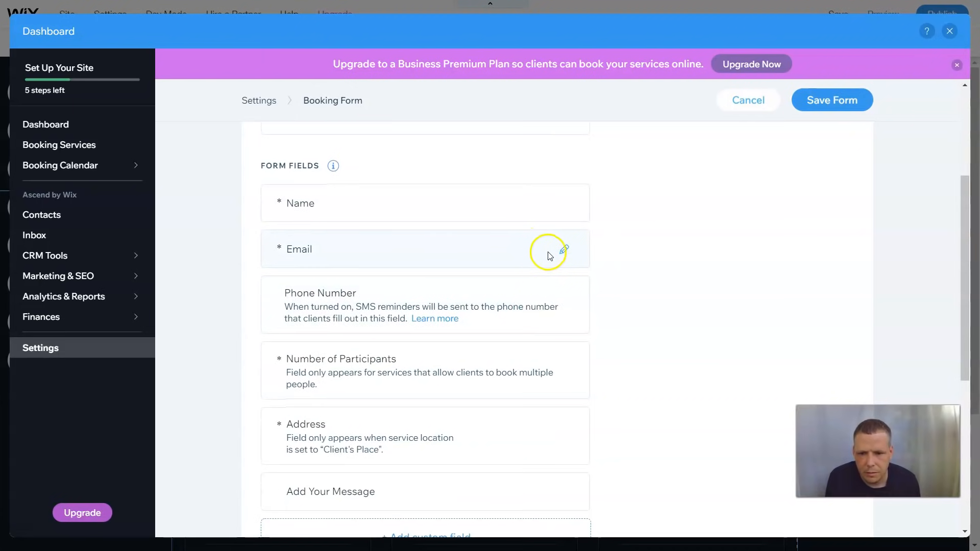
left_click(564, 249)
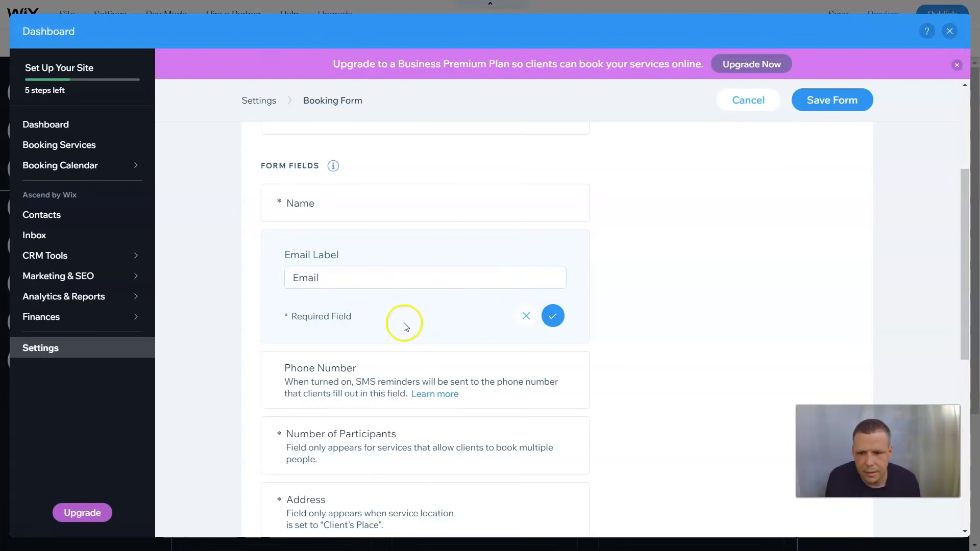
left_click(526, 316)
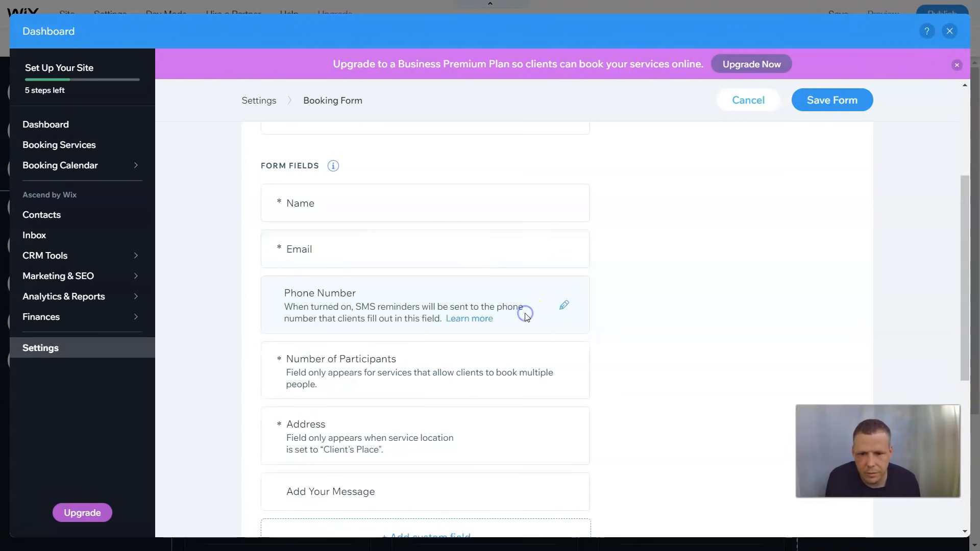
Review the Phone Number field and the Pay Now and Request to Book buttons, then save the form
left_click(564, 305)
triple_click(379, 321)
left_click(427, 329)
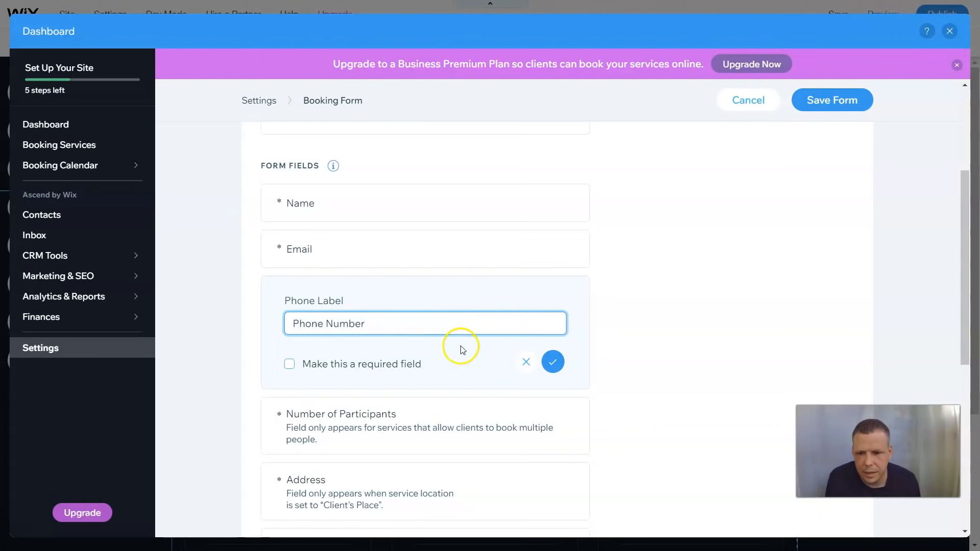
scroll(461, 350, "down", 4)
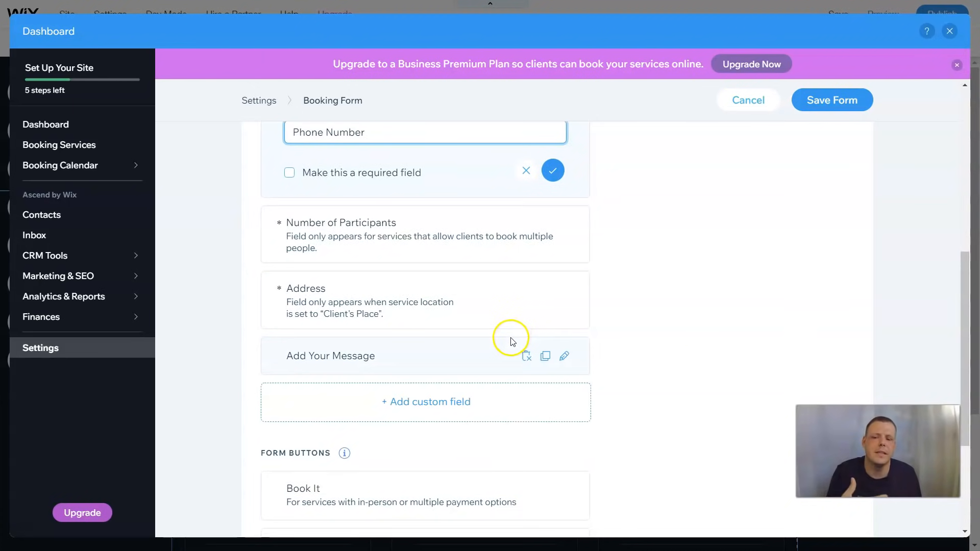
scroll(511, 341, "down", 4)
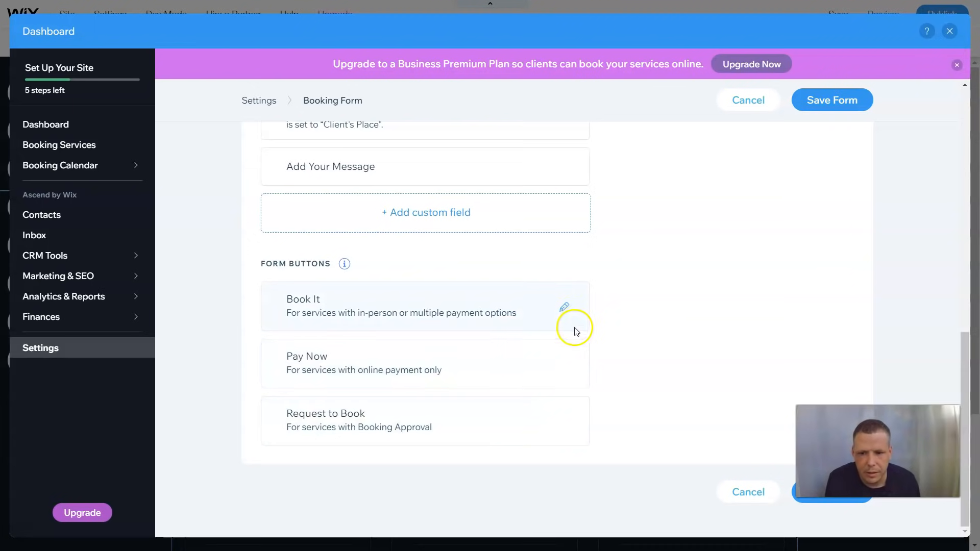
left_click(564, 364)
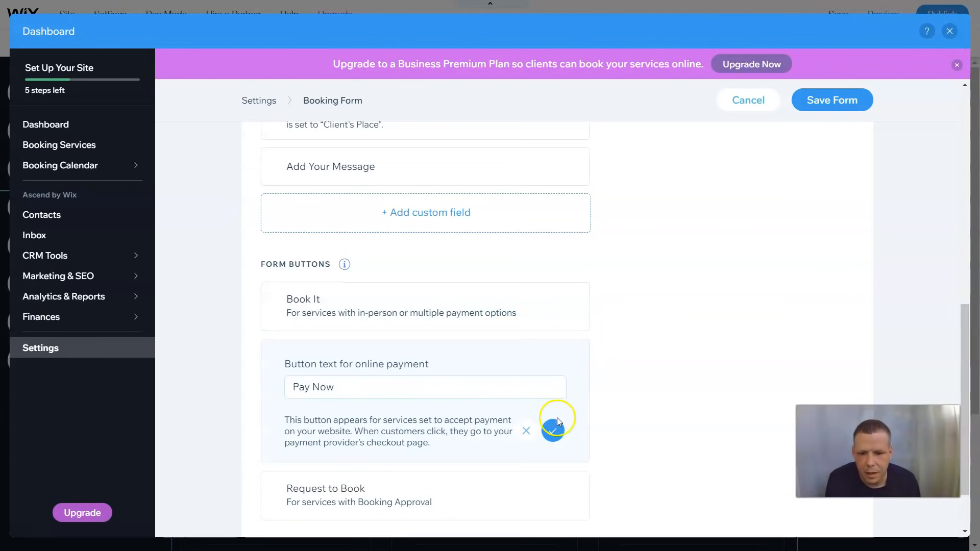
left_click(525, 433)
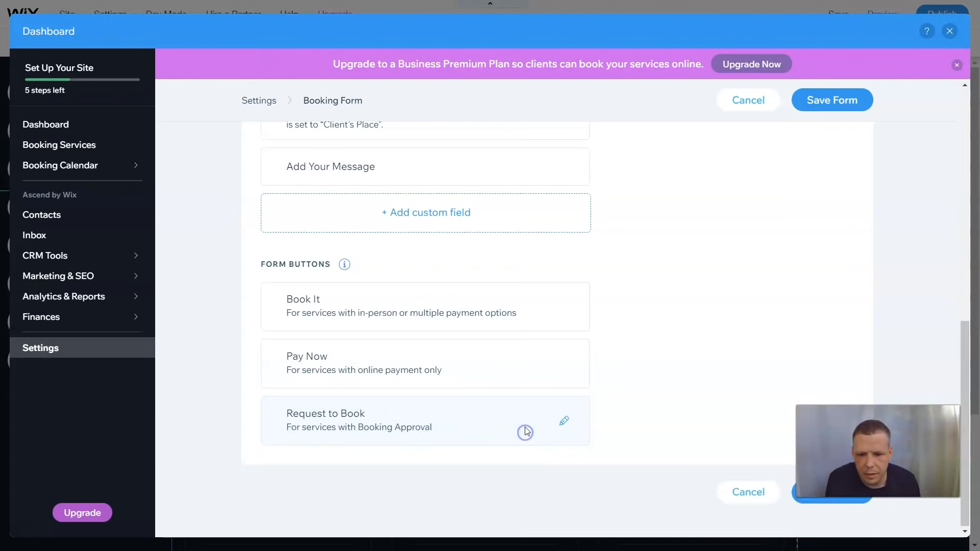
left_click(561, 367)
scroll(561, 378, "down", 2)
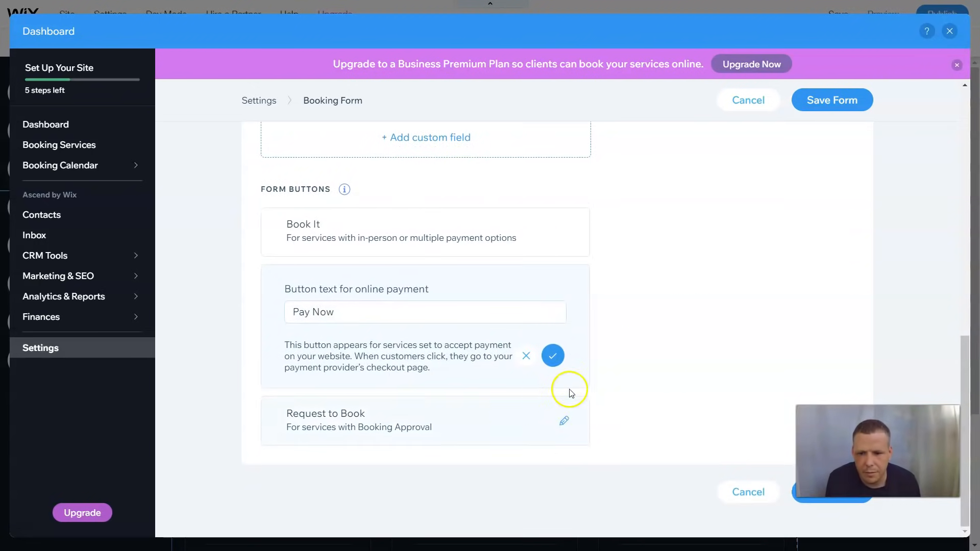
left_click(564, 421)
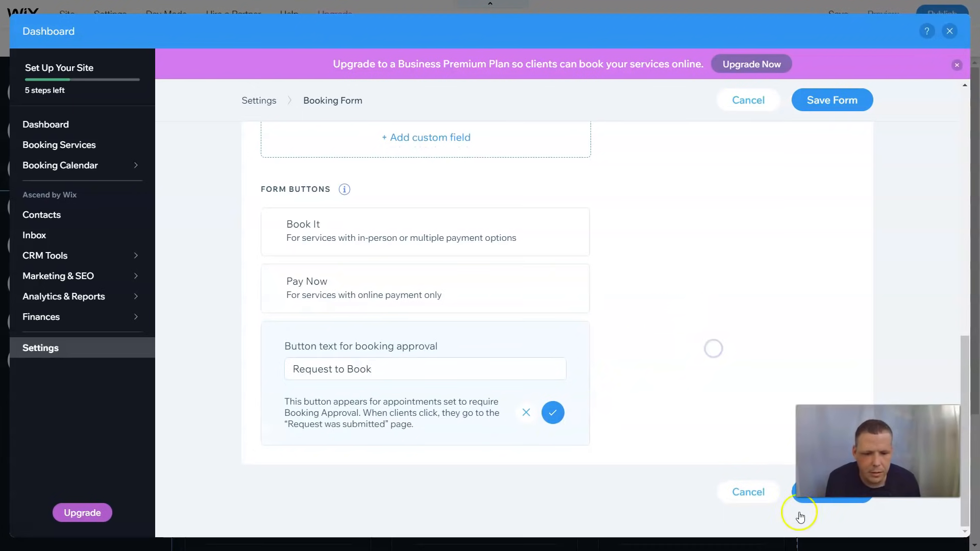
left_click(840, 504)
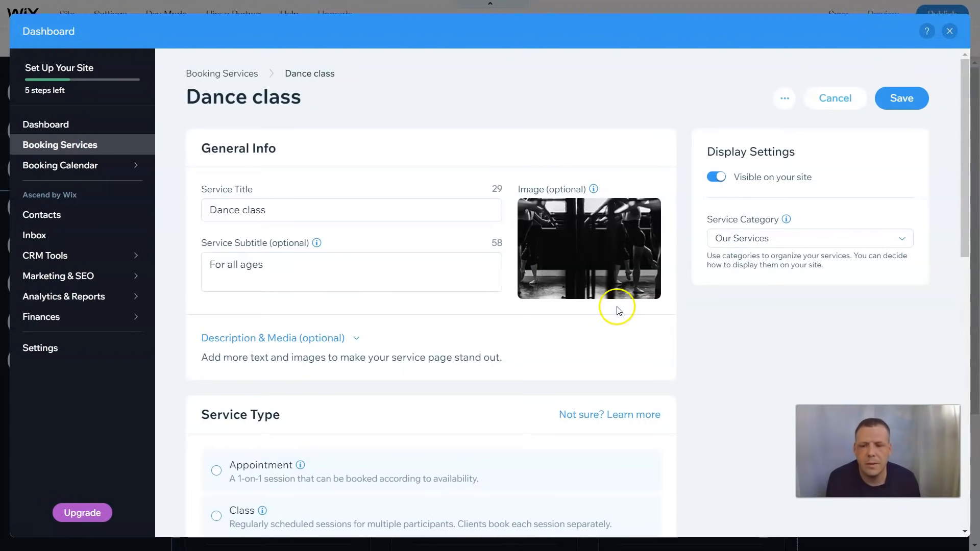
Review the Dance class settings and save the service changes
scroll(618, 328, "down", 10)
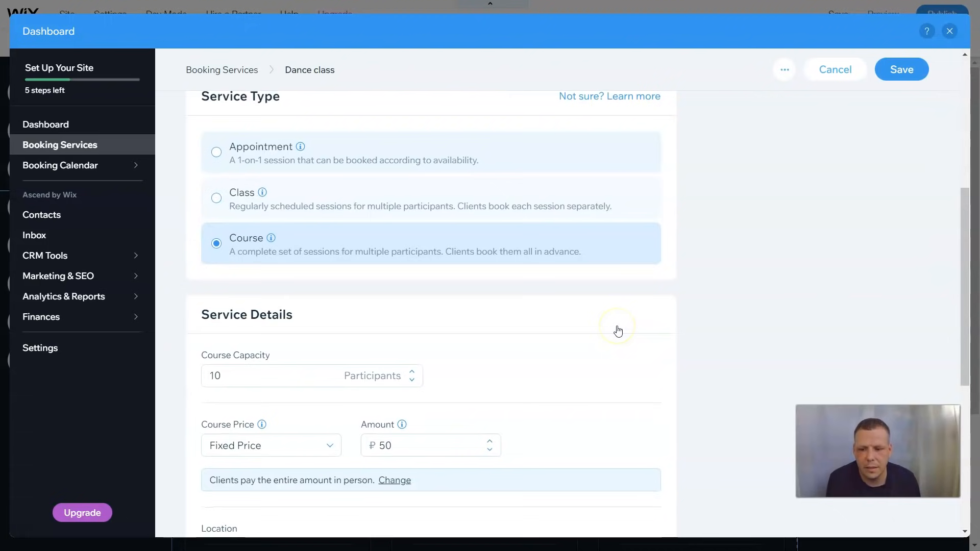
scroll(618, 327, "down", 2)
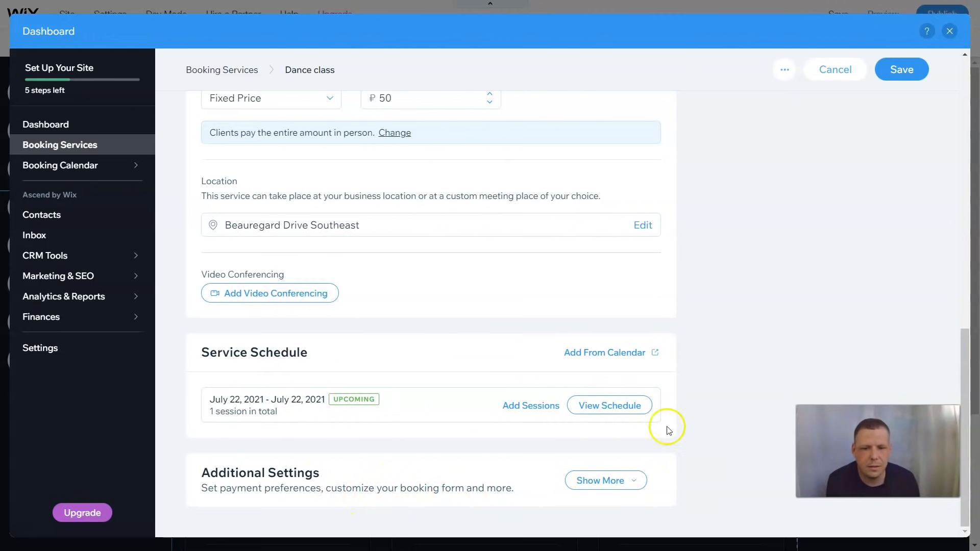
left_click(916, 77)
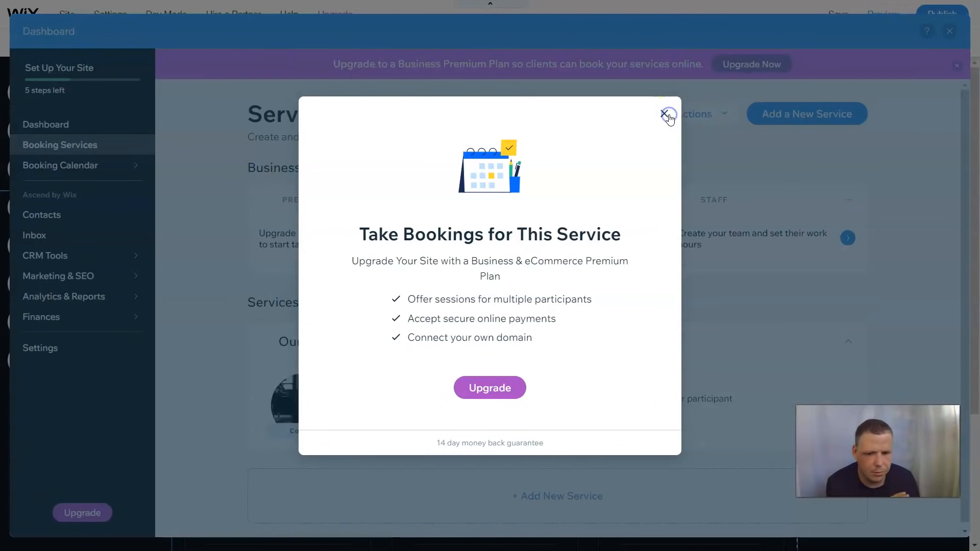
Close the upgrade prompt and go to the Staff page via its recommendation card
left_click(664, 114)
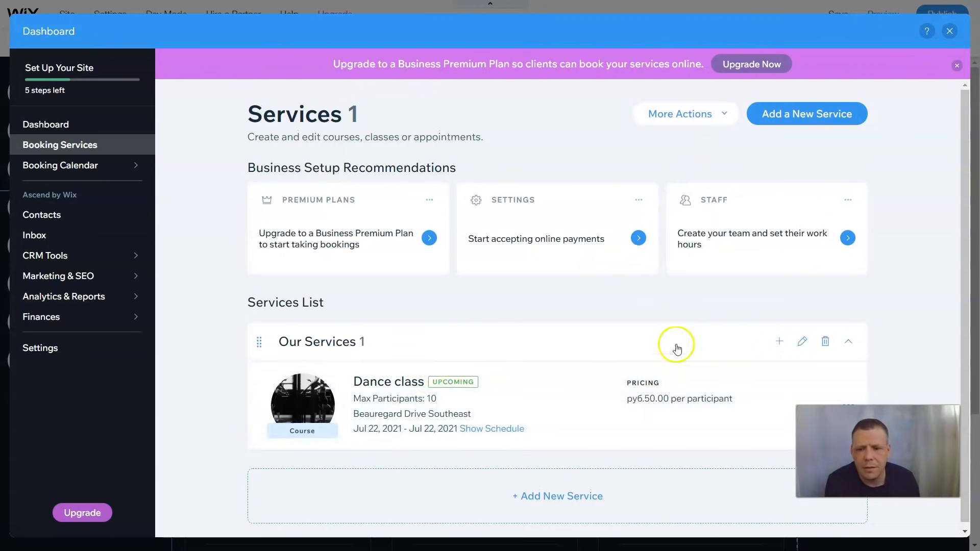
scroll(656, 439, "down", 1)
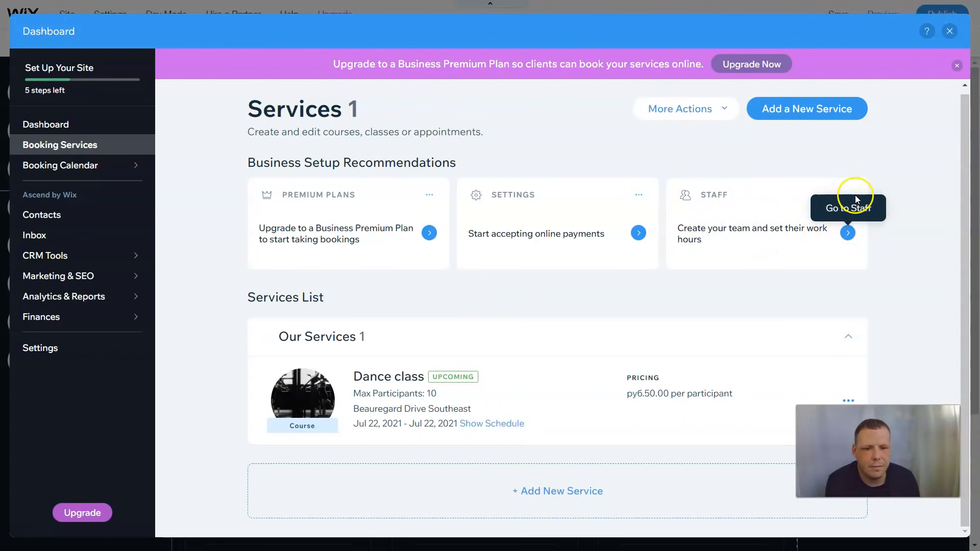
left_click(848, 240)
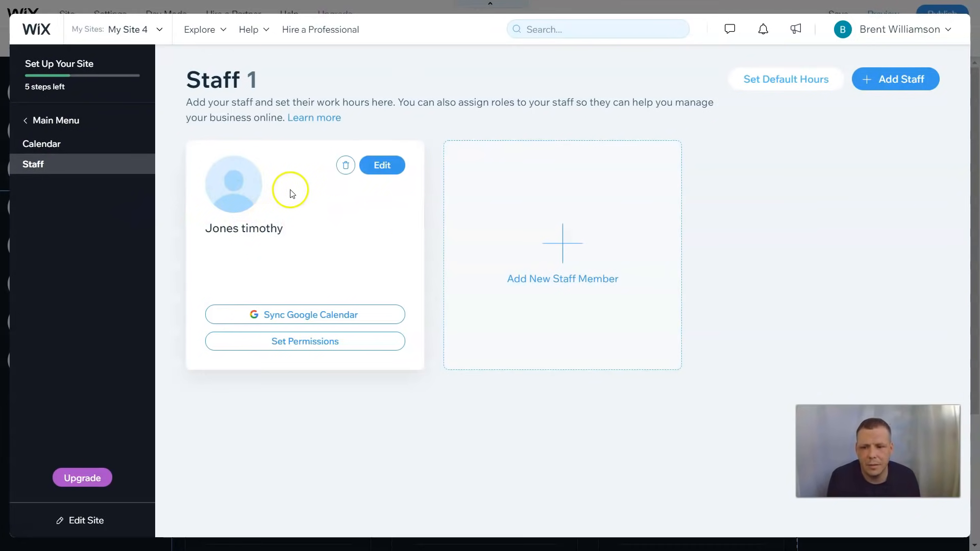
Edit the staff profile and fill in the staff member's email and phone number
left_click(390, 165)
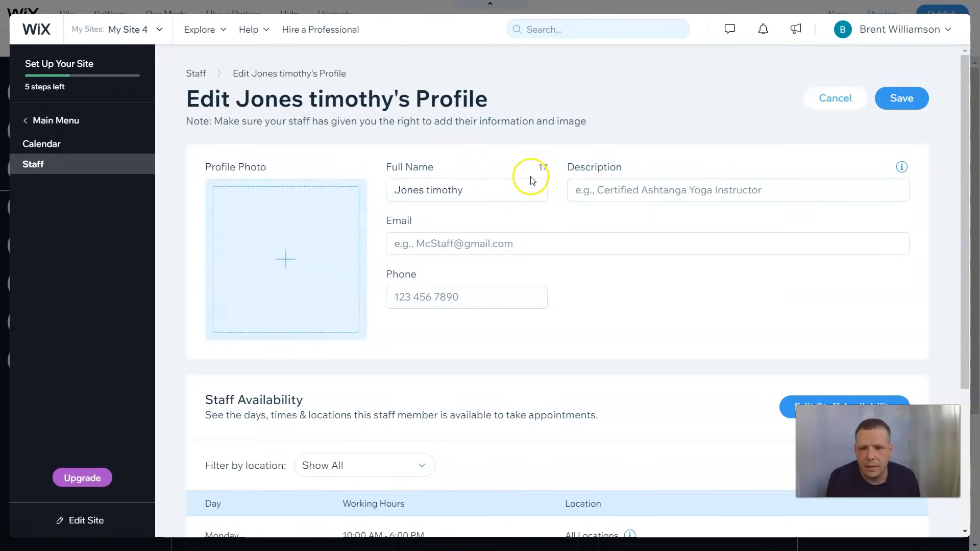
left_click(432, 242)
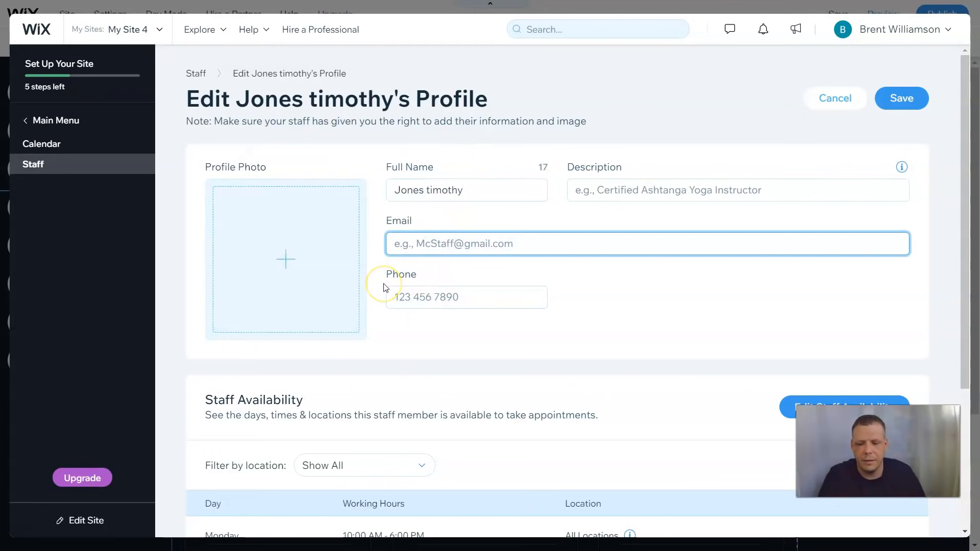
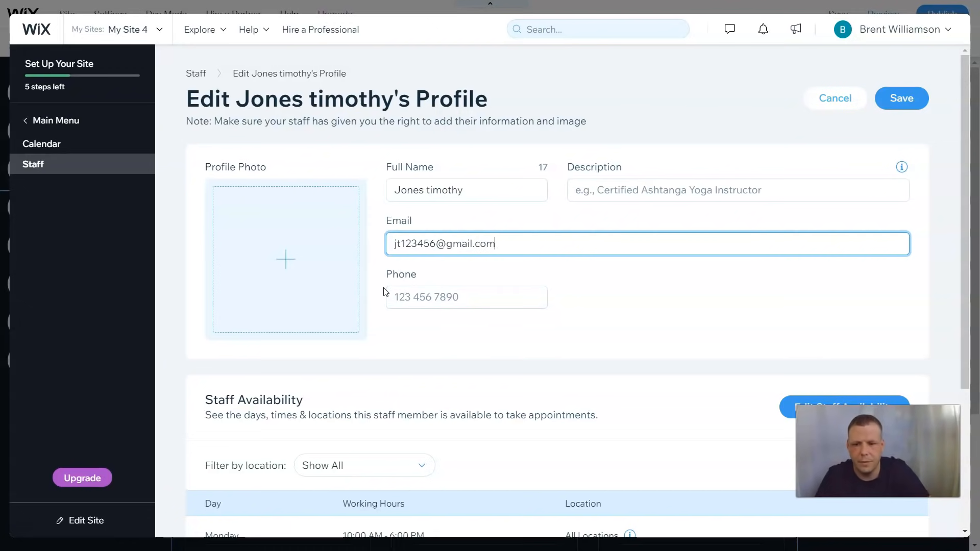
left_click(407, 301)
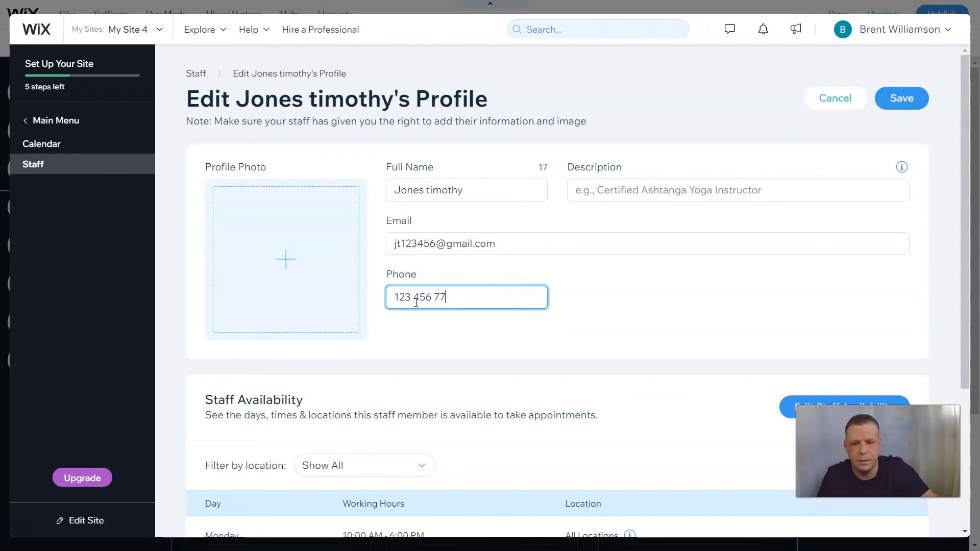
scroll(488, 393, "down", 2)
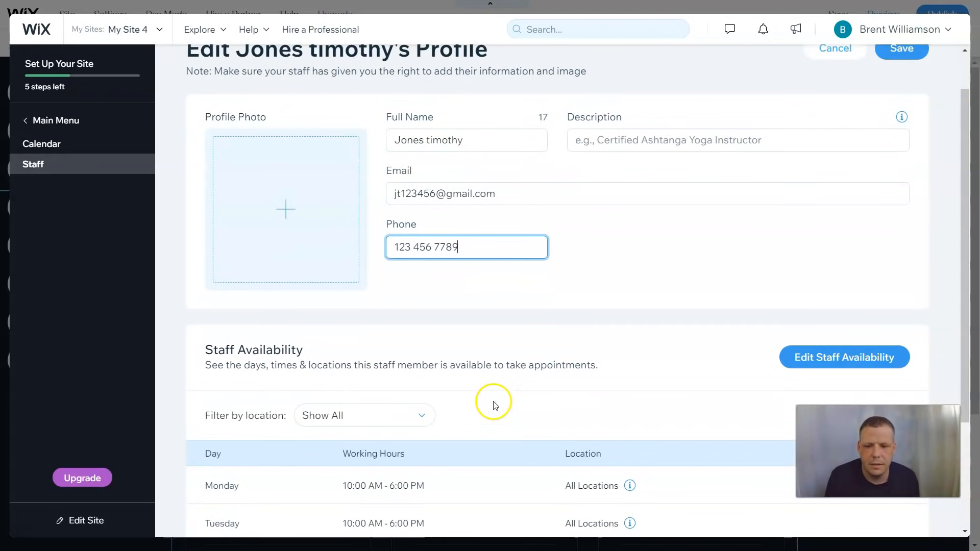
scroll(253, 248, "up", 2)
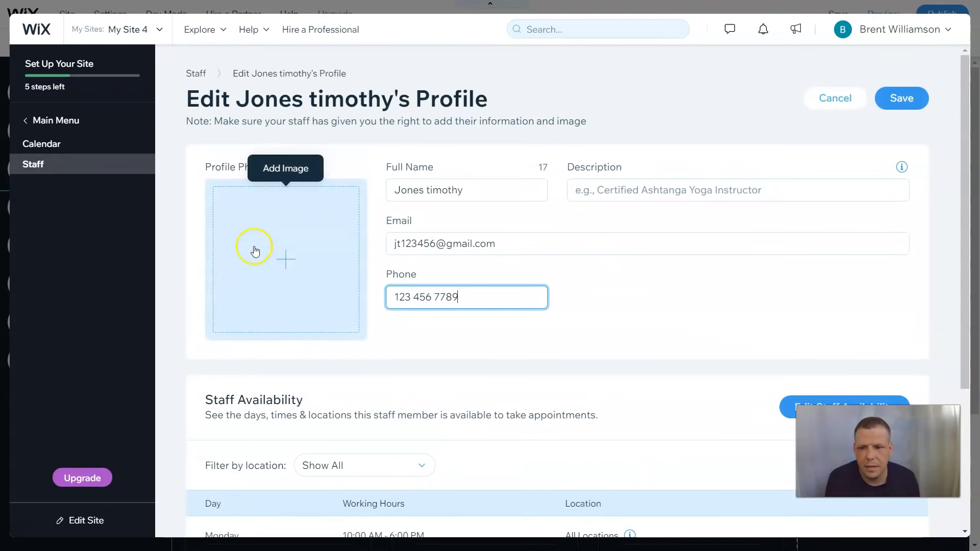
left_click(261, 259)
Open the Media from Wix stock images for the profile photo and run a first search
left_click(286, 258)
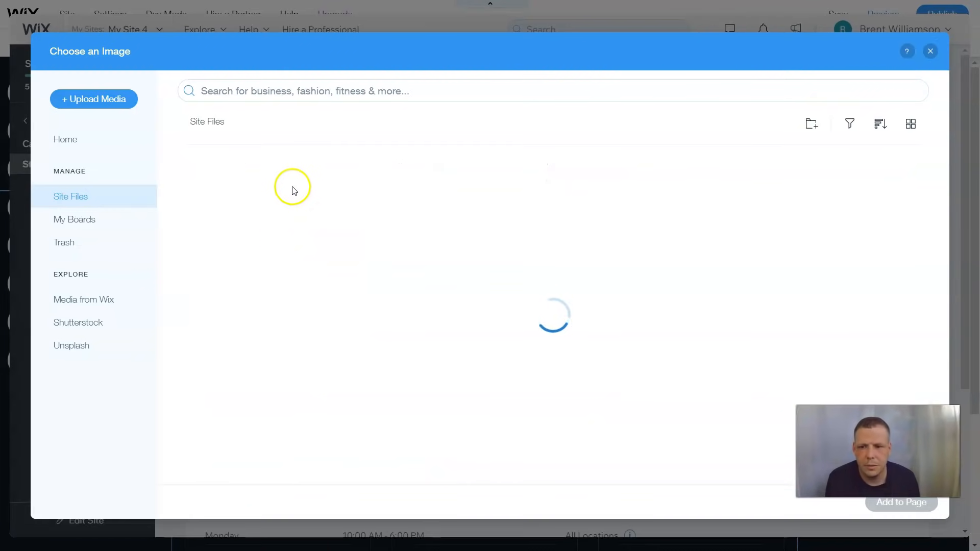
left_click(98, 300)
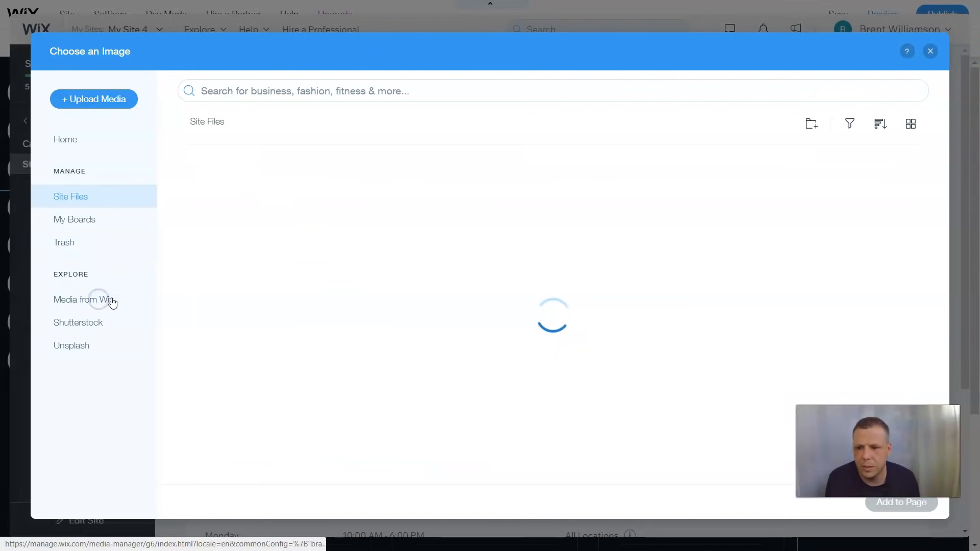
left_click(293, 88)
left_click(290, 96)
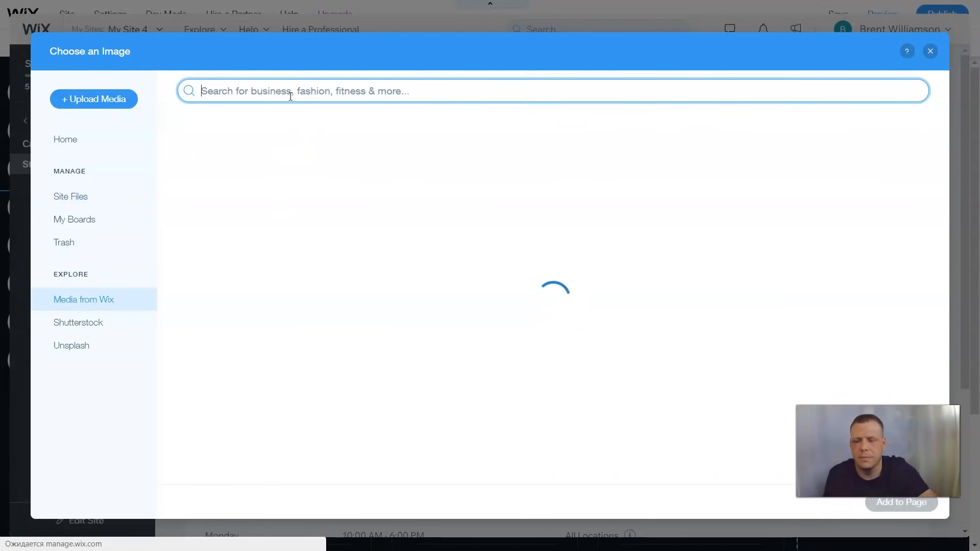
type("tim")
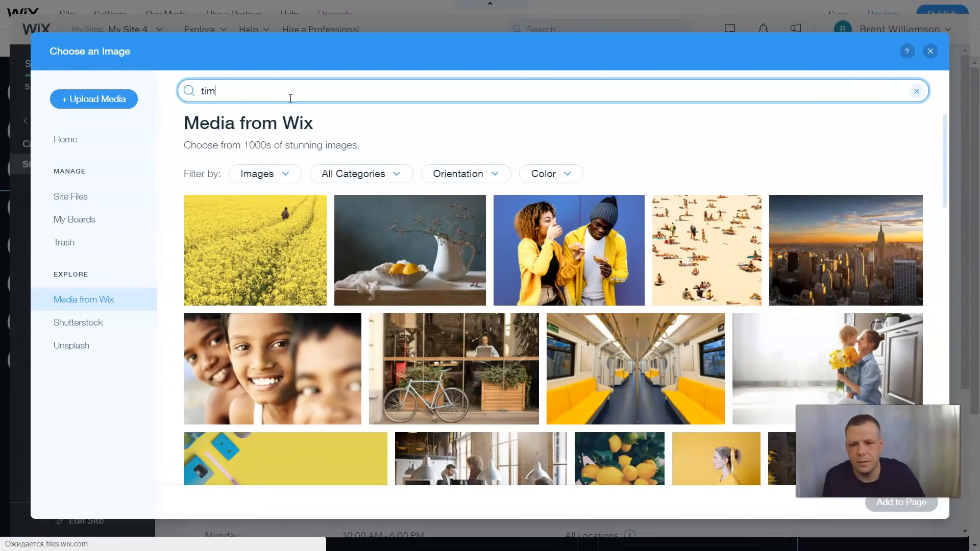
key("Return")
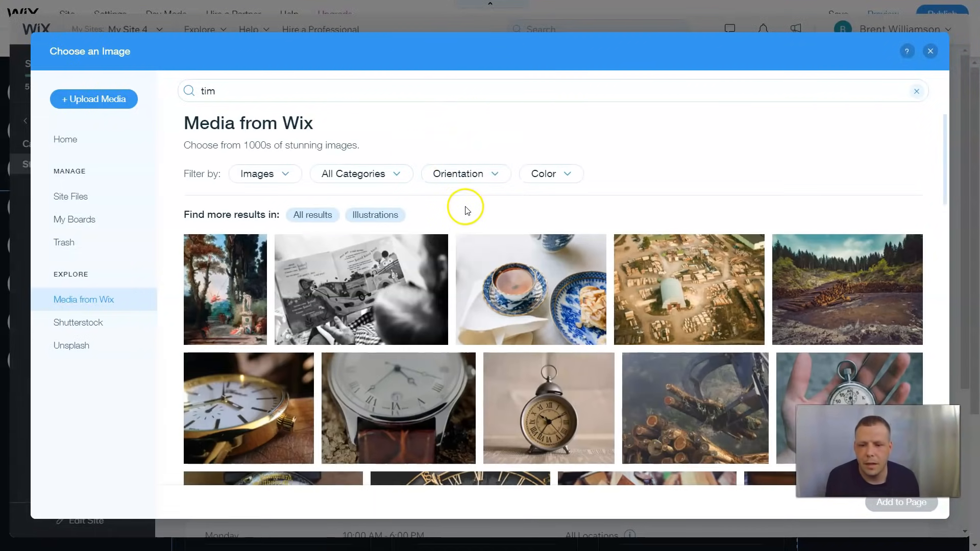
scroll(474, 204, "down", 2)
scroll(474, 205, "down", 7)
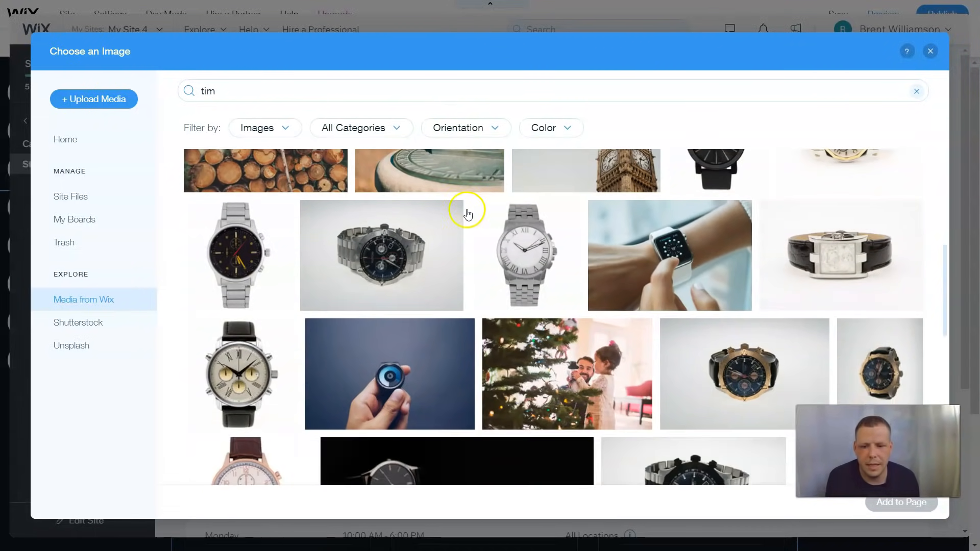
scroll(466, 210, "up", 6)
Search 'man' and add the bearded man portrait as the profile photo
double_click(252, 92)
key("BackSpace")
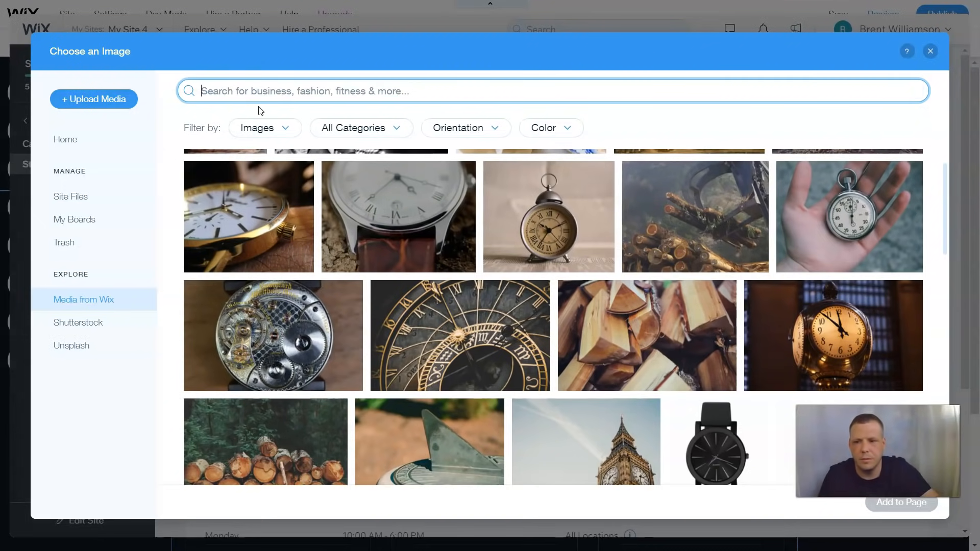
type("man")
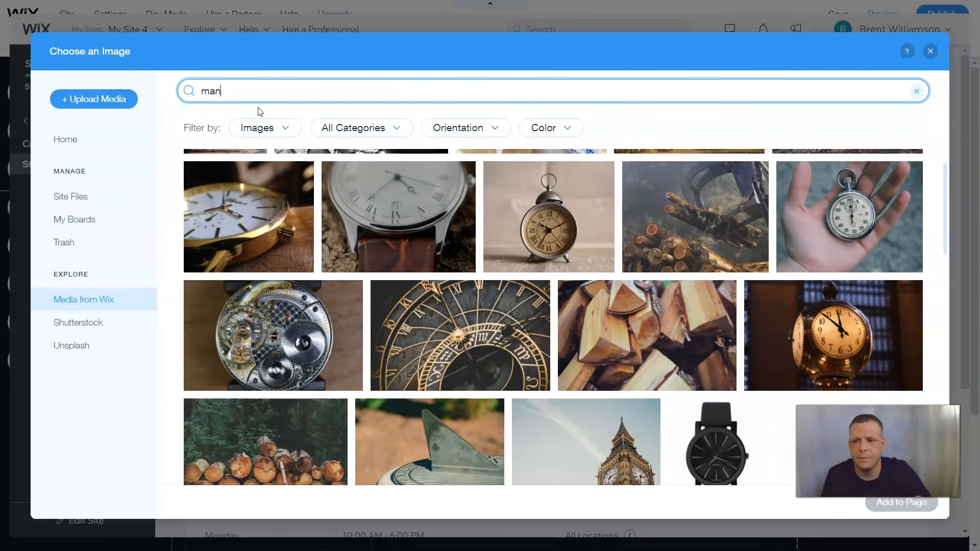
key("Return")
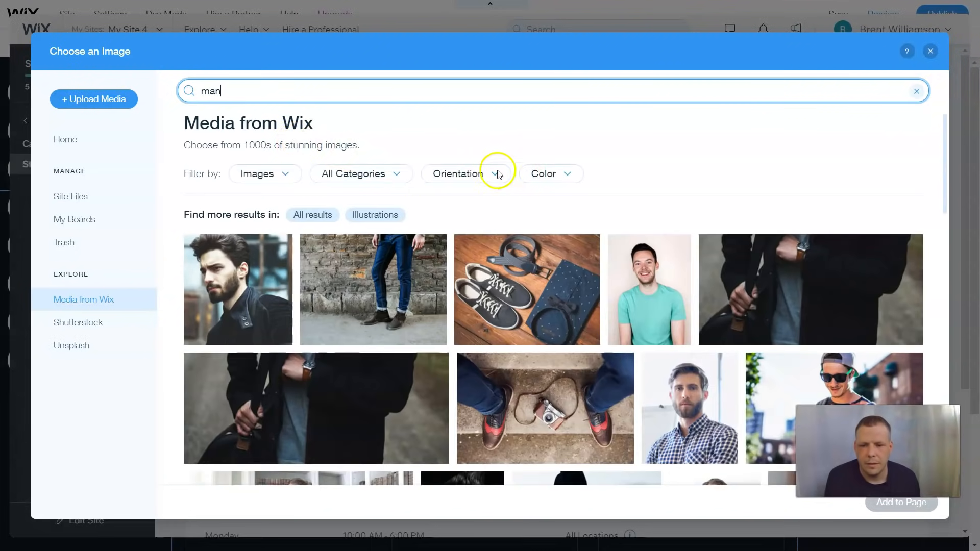
scroll(443, 181, "down", 2)
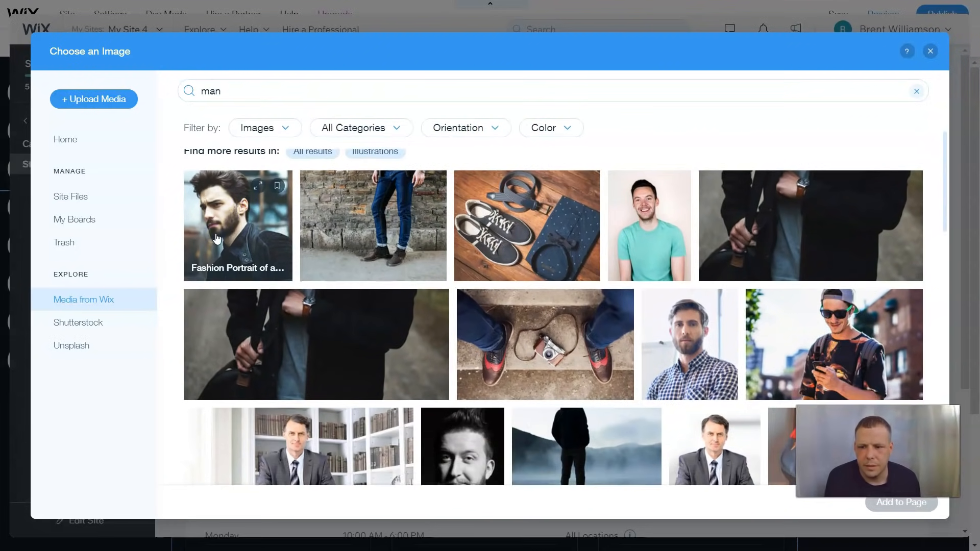
left_click(218, 238)
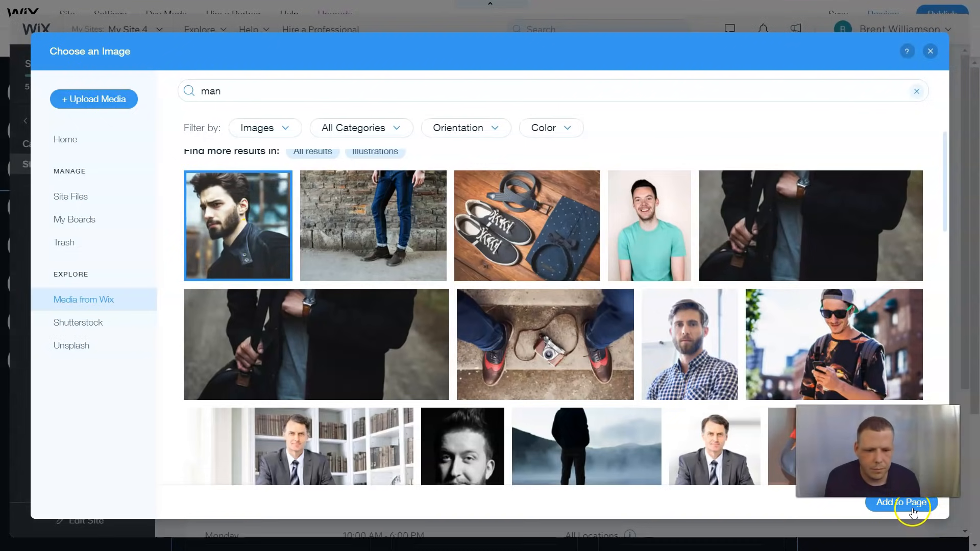
left_click(899, 502)
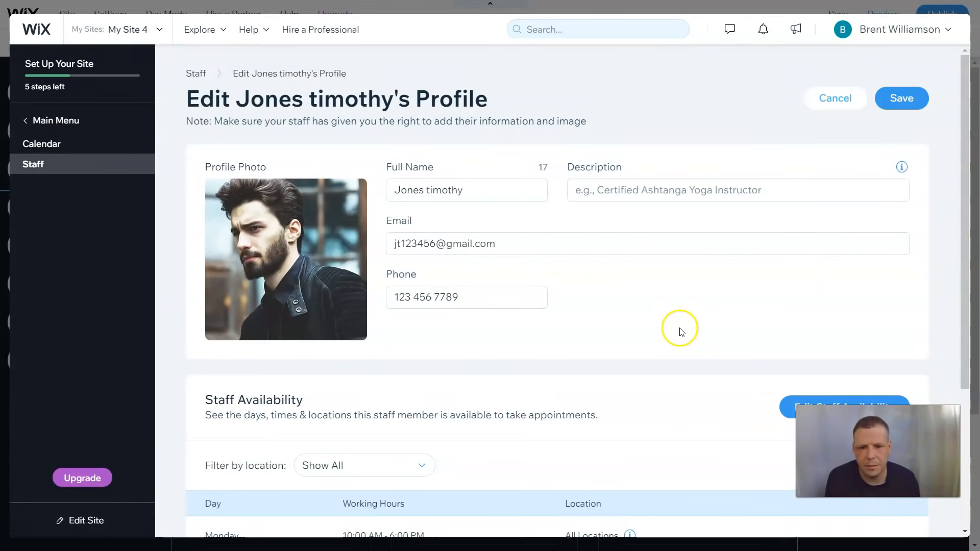
Give the staff member the description 'Certified dance instructor'
left_click(669, 186)
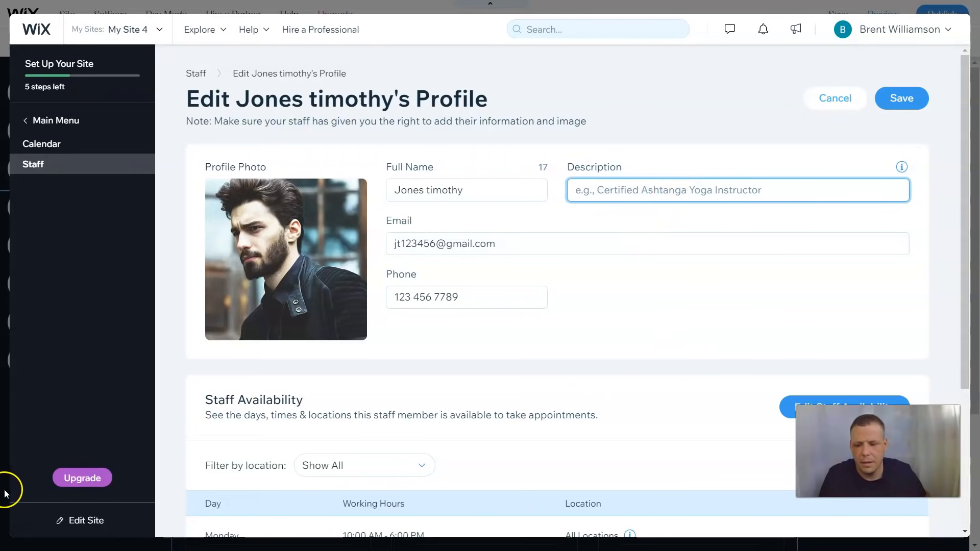
type("Certified dance instructor")
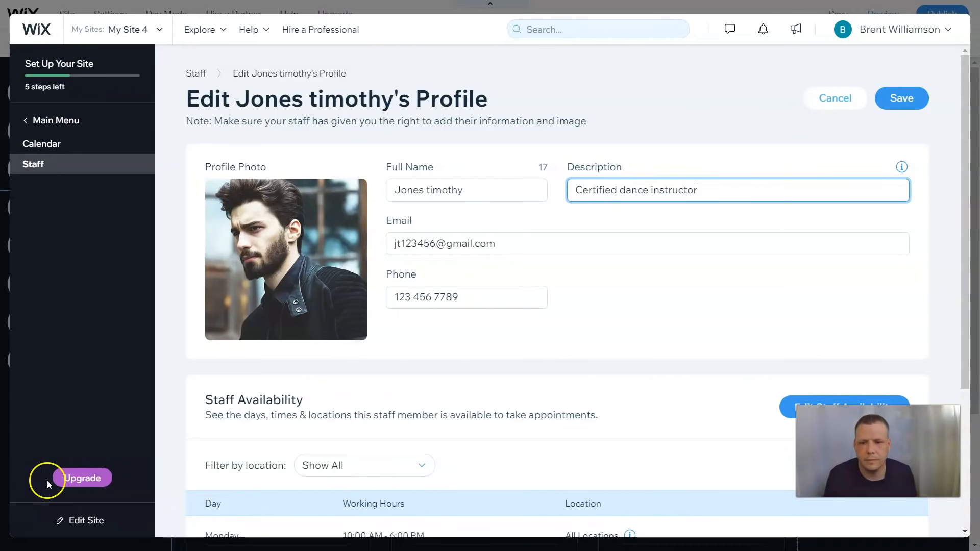
left_click(431, 323)
scroll(442, 323, "down", 3)
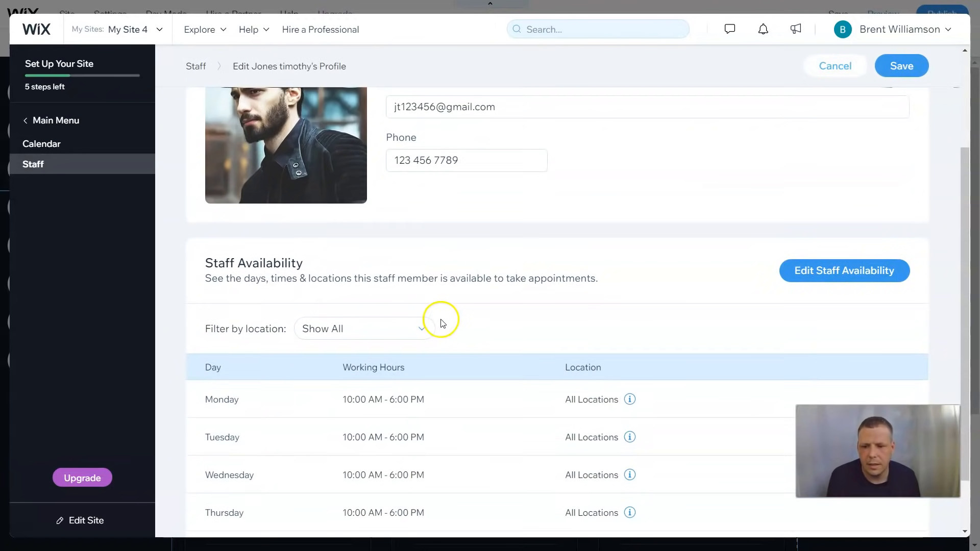
scroll(412, 308, "down", 1)
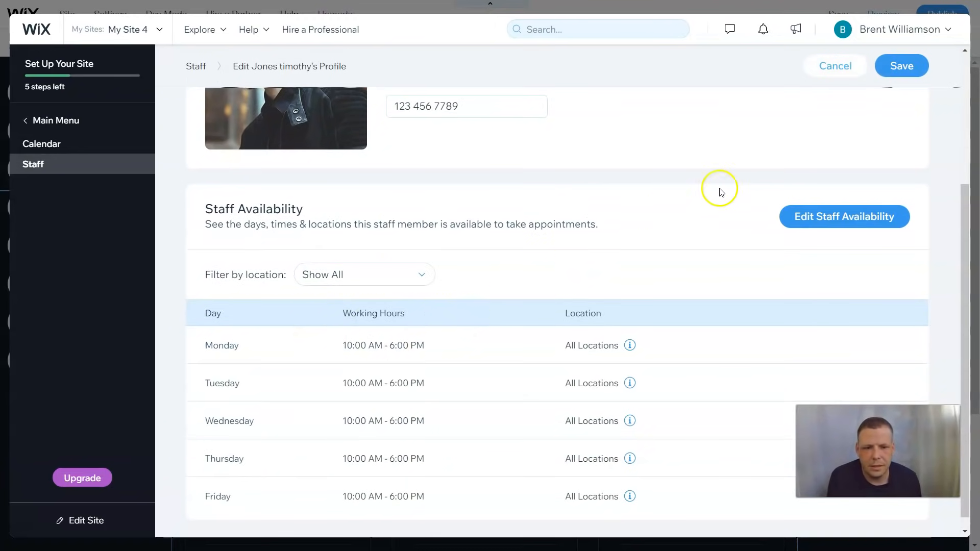
scroll(755, 208, "up", 2)
scroll(811, 311, "down", 2)
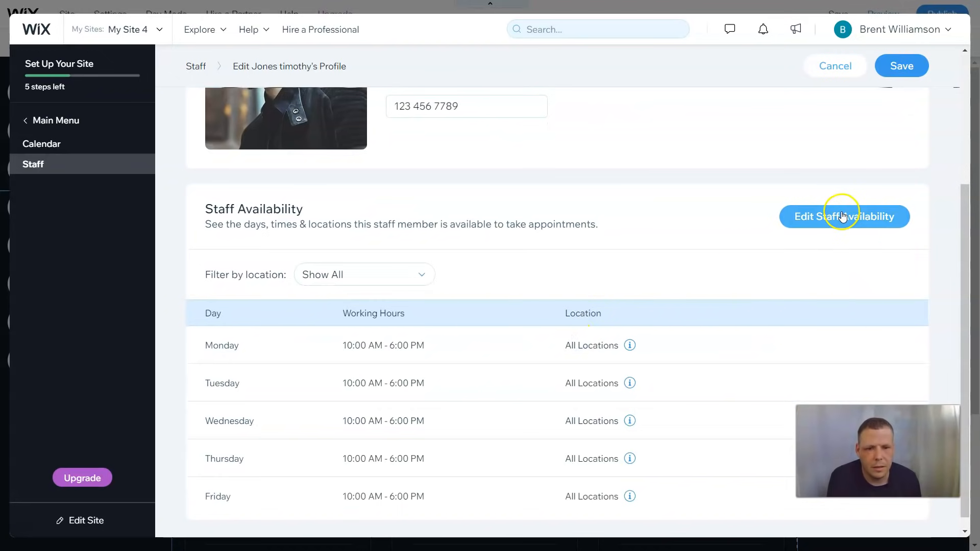
left_click(838, 212)
Switch to custom staff hours and turn off Monday and Friday
left_click(634, 318)
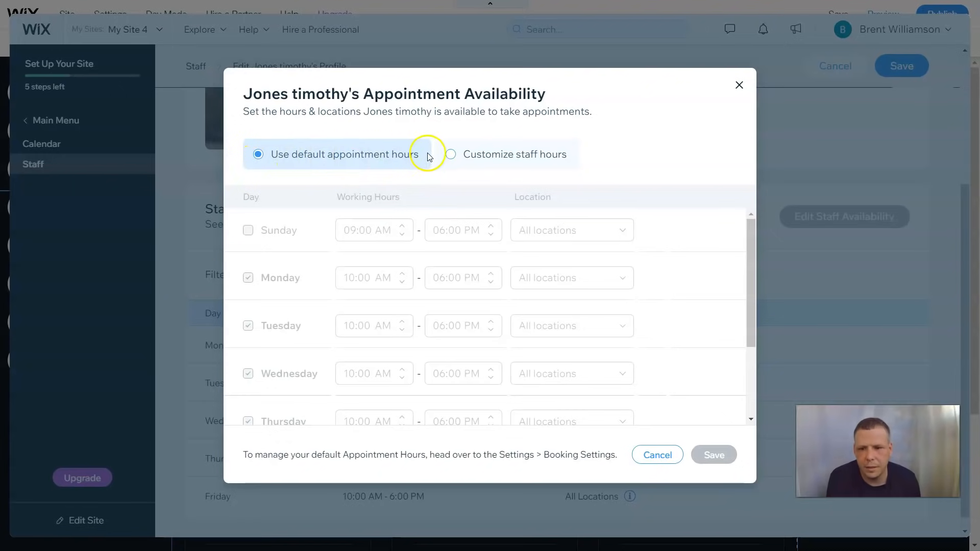
left_click(449, 155)
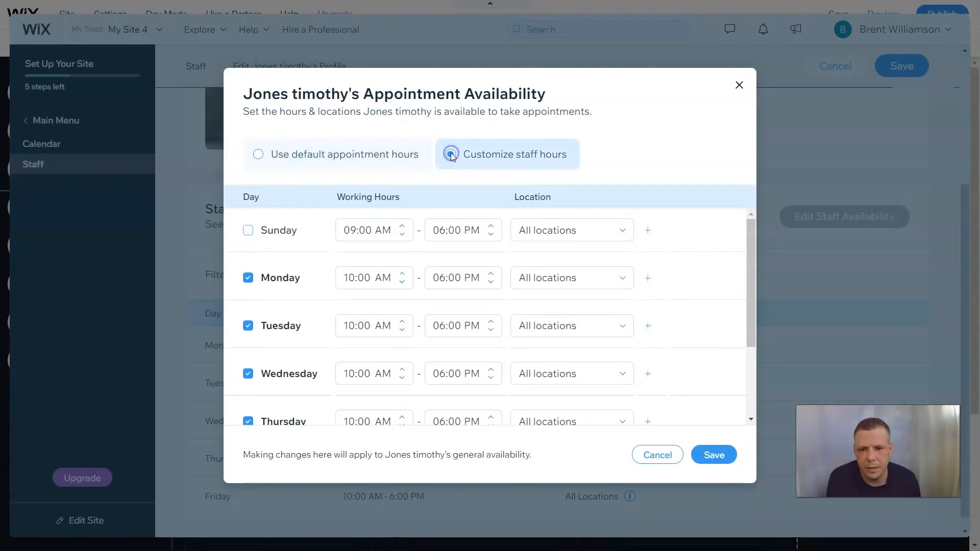
left_click(248, 278)
scroll(357, 291, "down", 1)
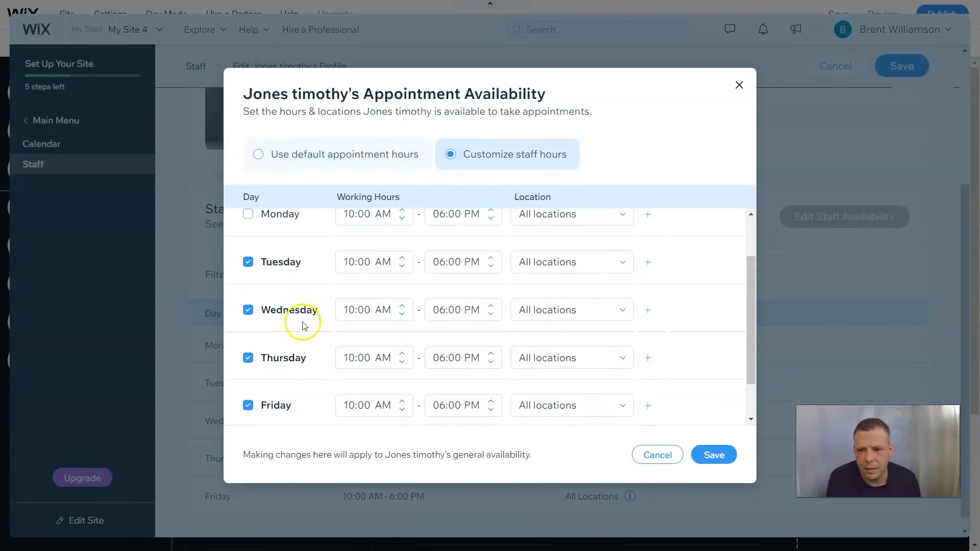
left_click(248, 405)
scroll(442, 299, "up", 1)
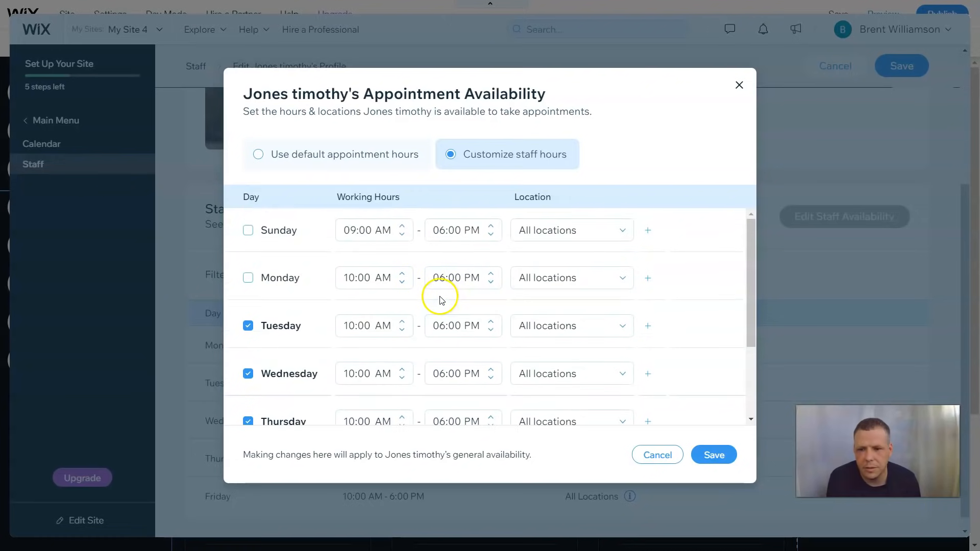
scroll(439, 296, "down", 2)
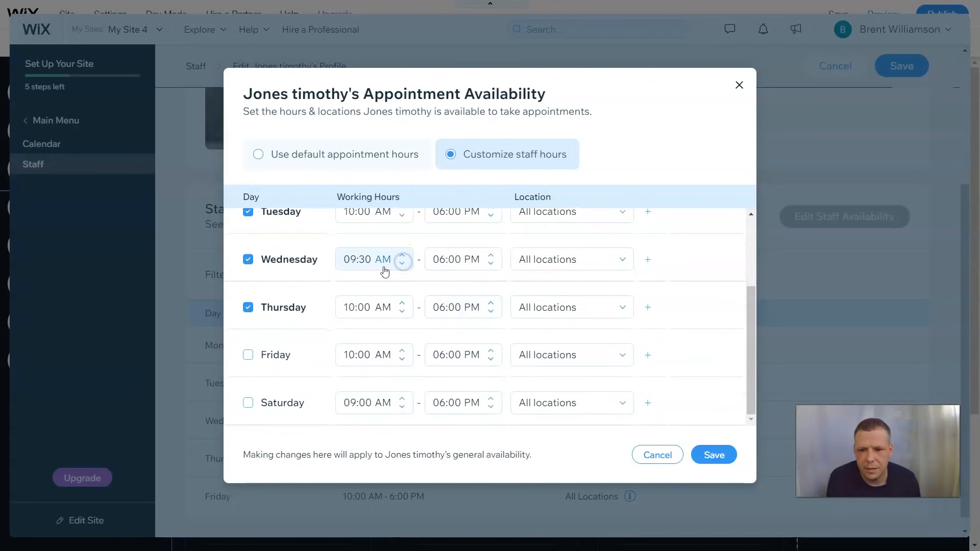
left_click(403, 264)
left_click(402, 263)
left_click(587, 262)
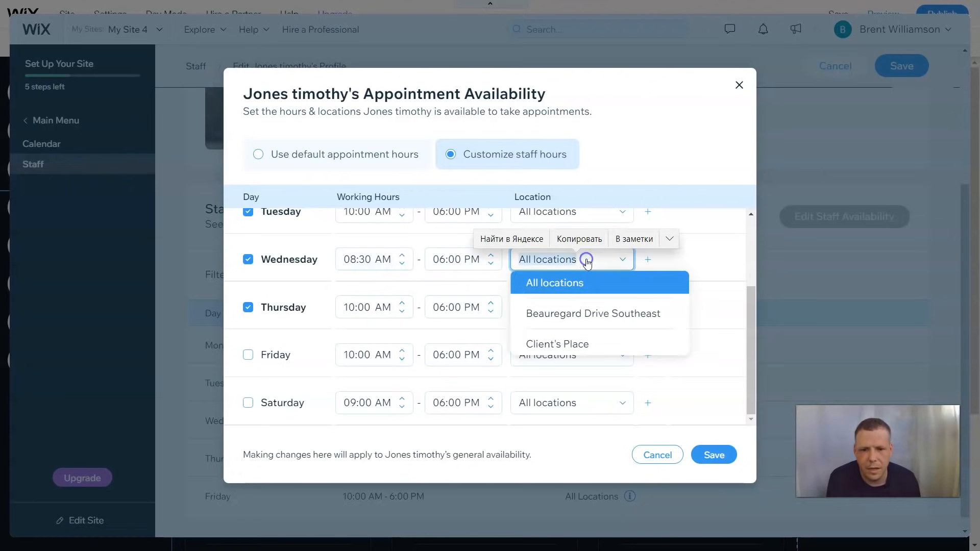
left_click(554, 345)
left_click(574, 260)
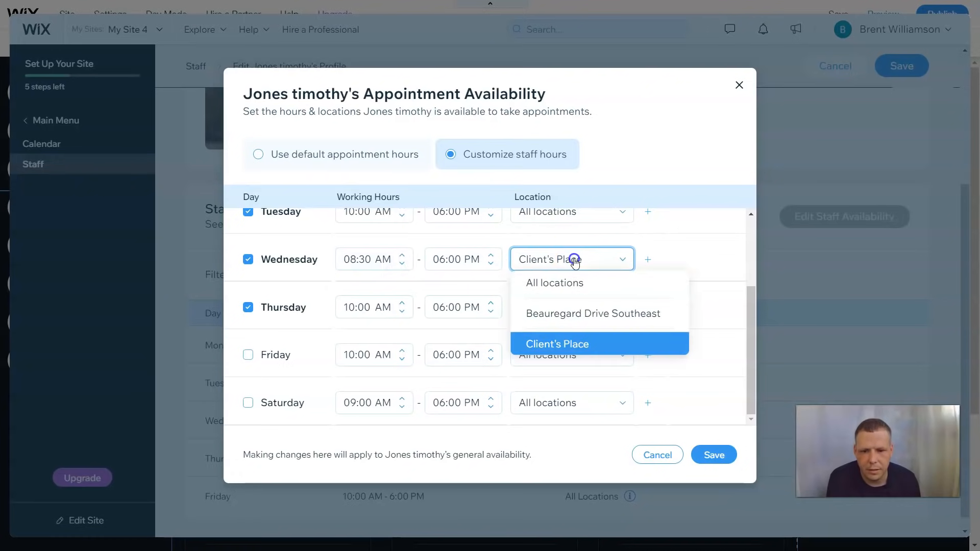
left_click(565, 320)
left_click(557, 308)
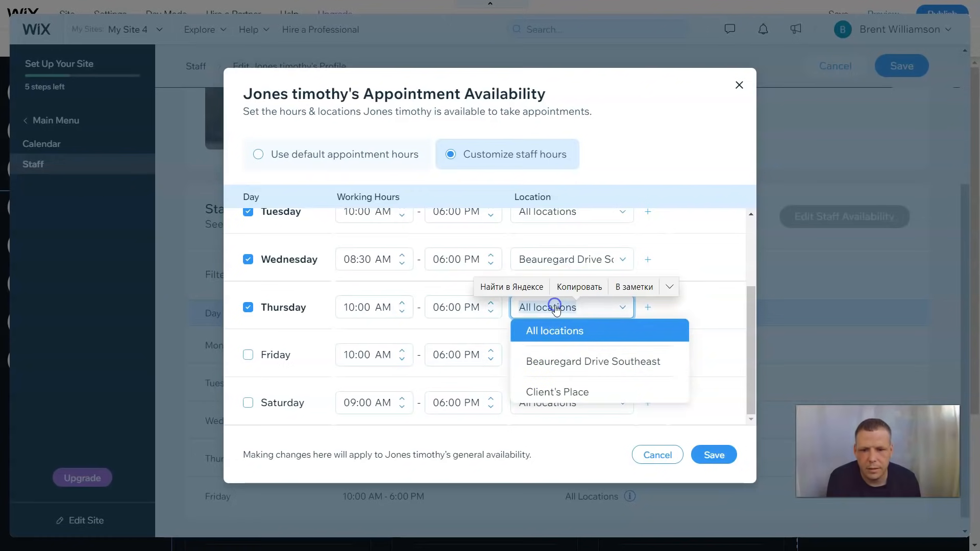
left_click(558, 360)
left_click(552, 355)
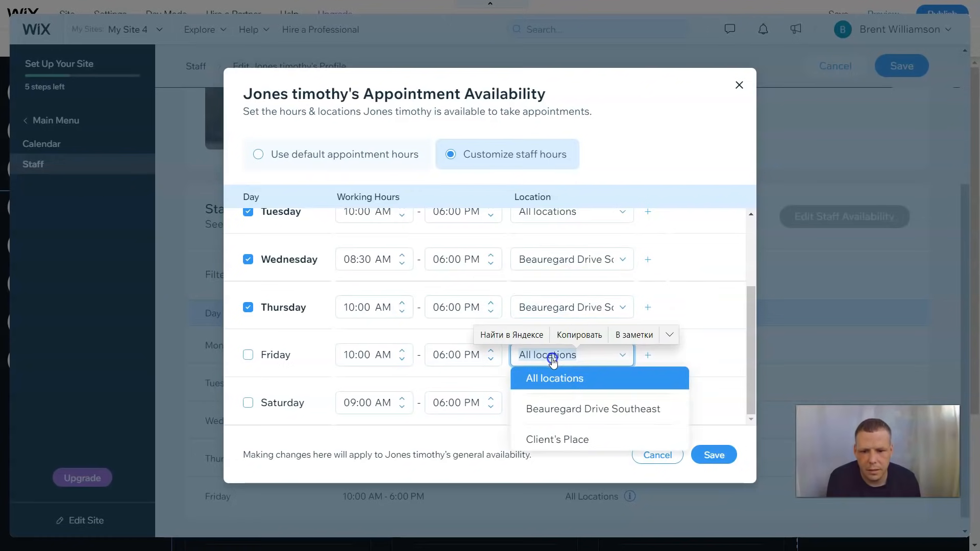
left_click(546, 442)
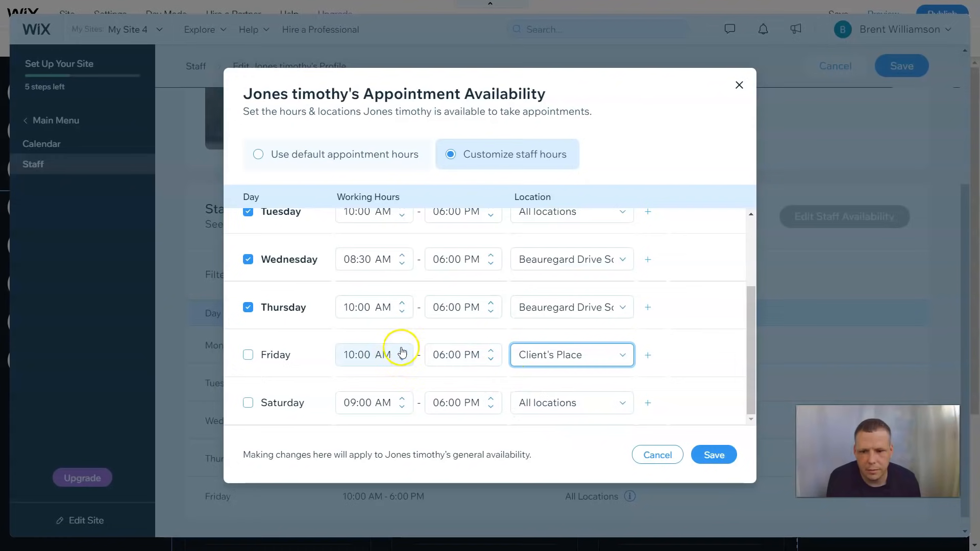
left_click(491, 255)
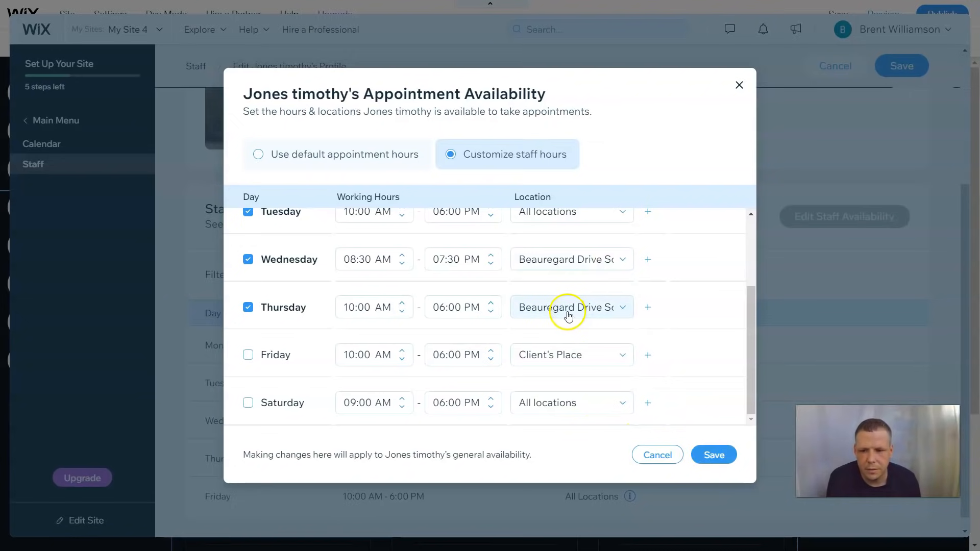
left_click(721, 449)
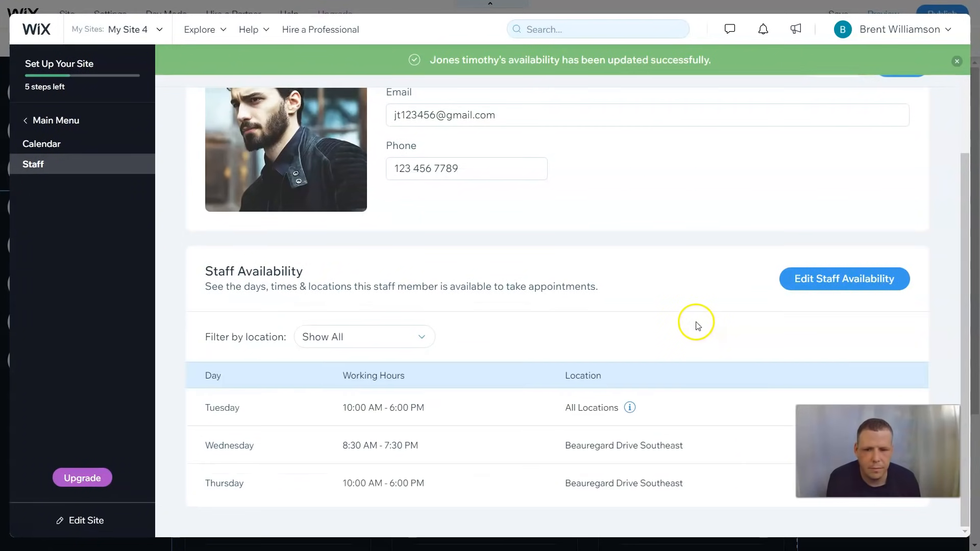
Save the instructor's profile and return to the Staff list
scroll(692, 327, "up", 3)
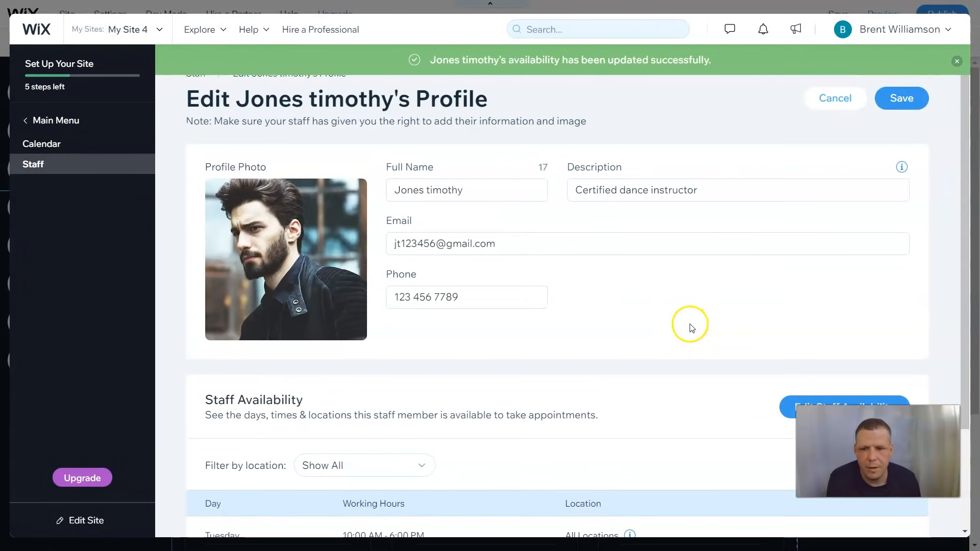
left_click(898, 98)
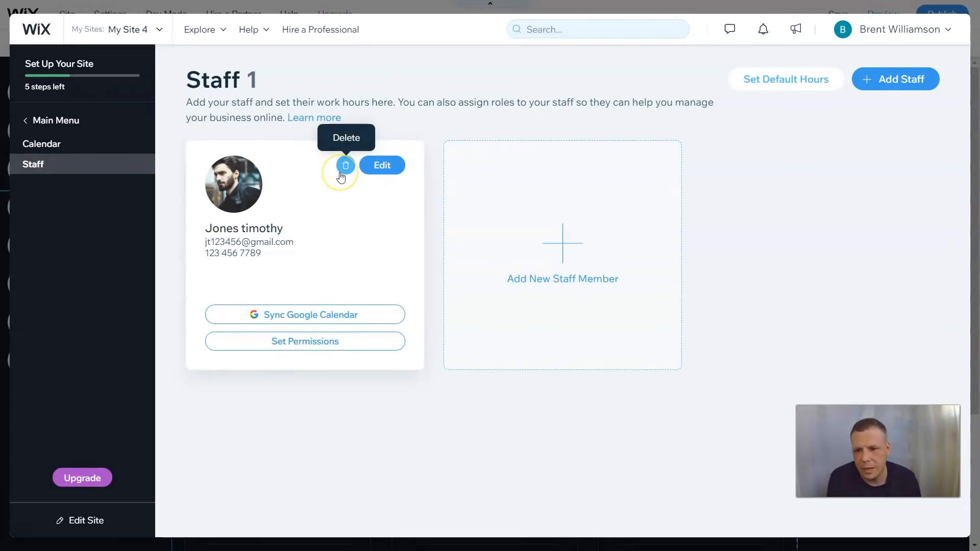
left_click_drag(308, 247, 204, 246)
left_click(288, 260)
left_click(314, 262)
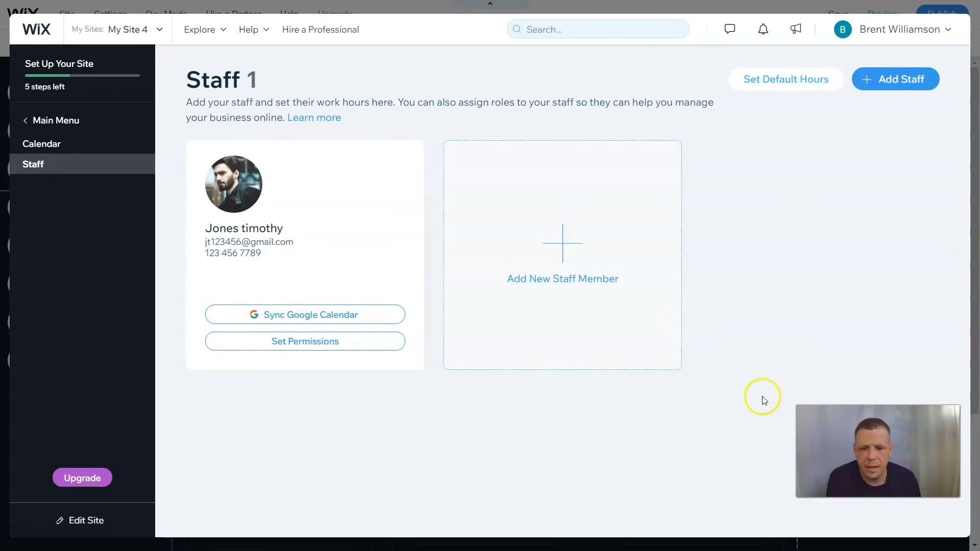
Review the Dance class in Booking Services, dismiss the upgrade banner, and launch the site editor
left_click(63, 123)
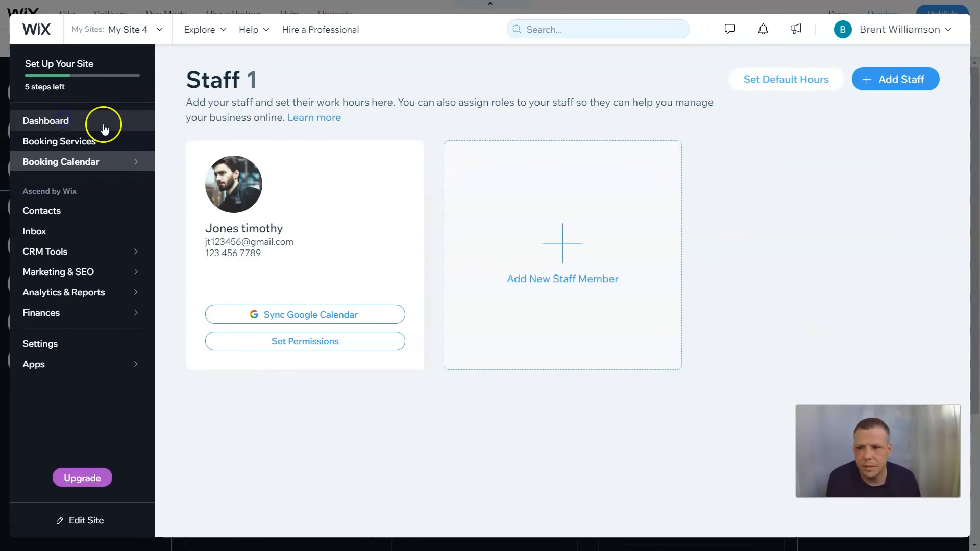
left_click(99, 144)
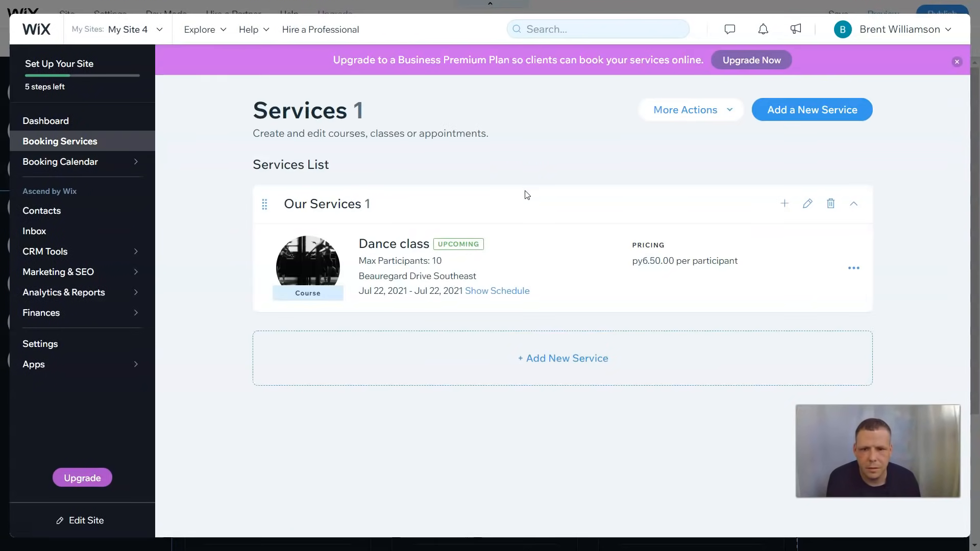
left_click(956, 62)
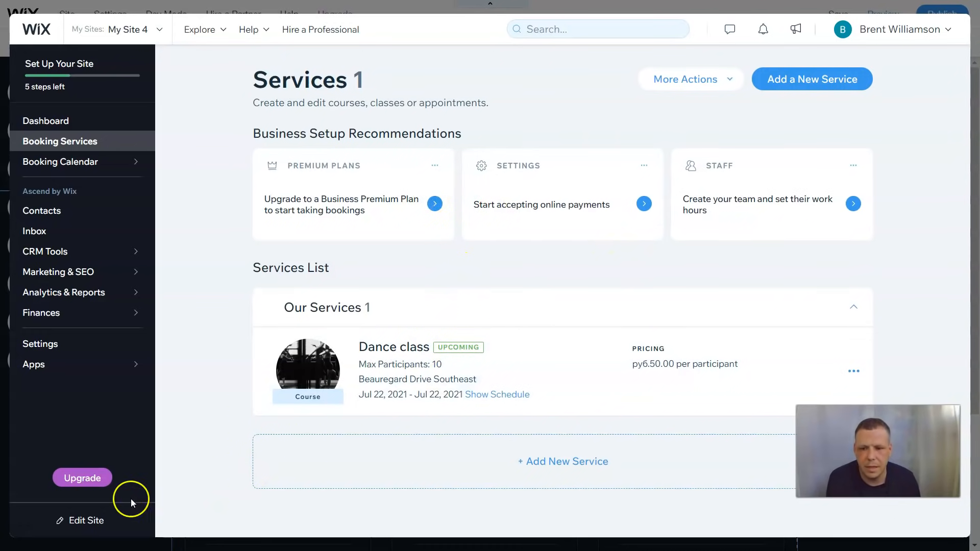
left_click(95, 520)
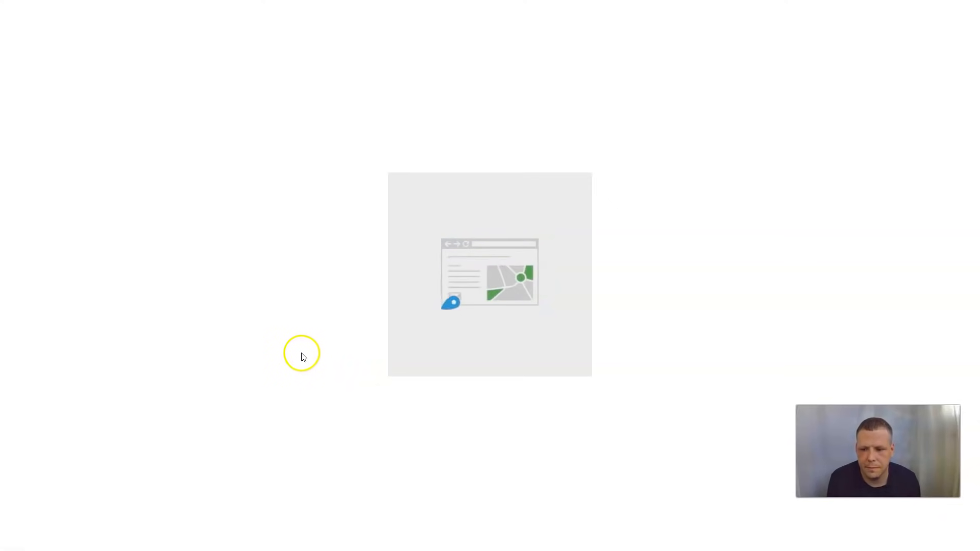
Wait for the editor to finish opening the Dance Academy HOME page
mouse_move(418, 259)
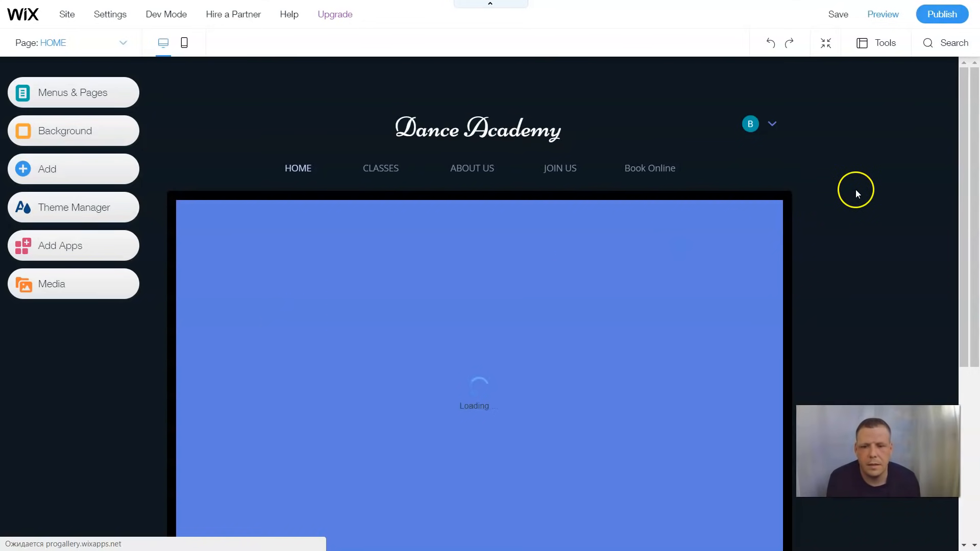
Delete the welcome text, dancer photo and Join Us now! button below the gallery
scroll(843, 210, "down", 4)
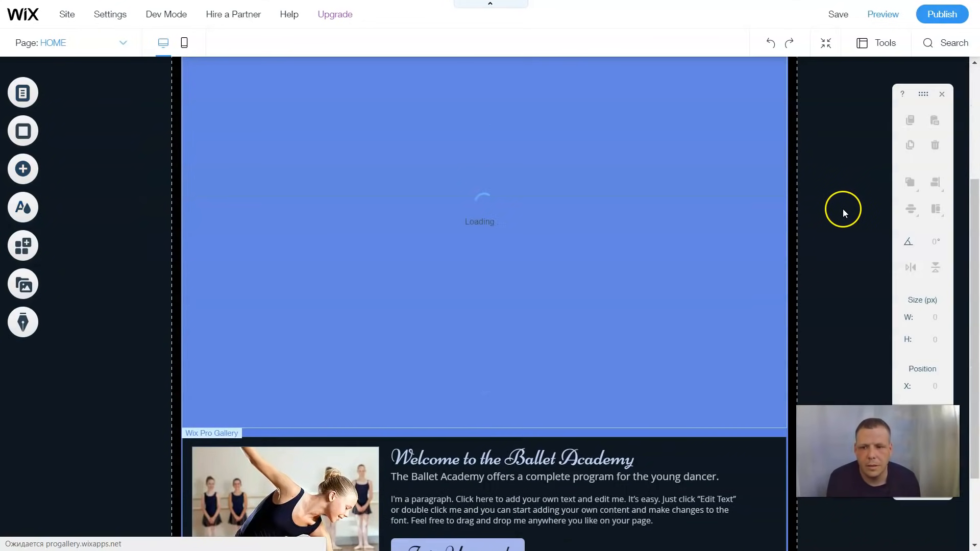
scroll(843, 210, "down", 2)
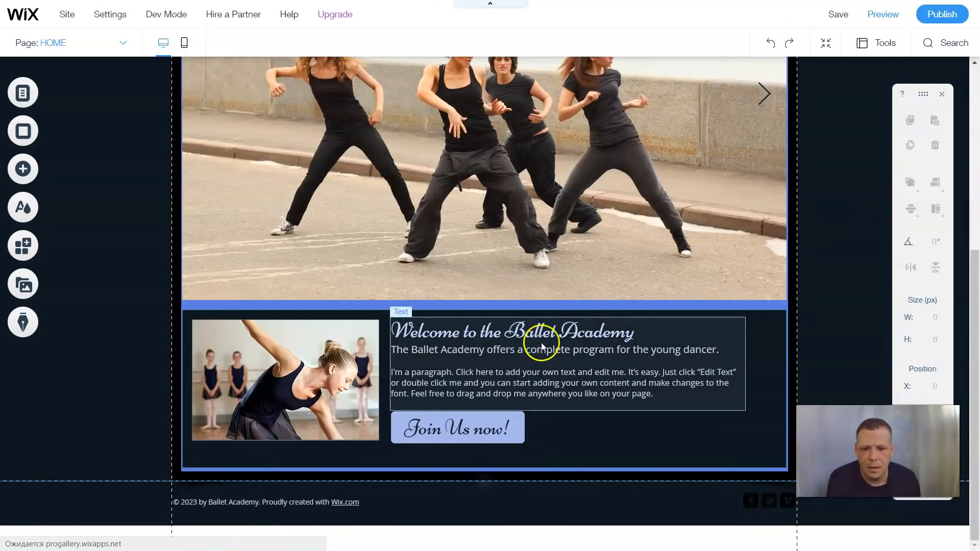
right_click(596, 342)
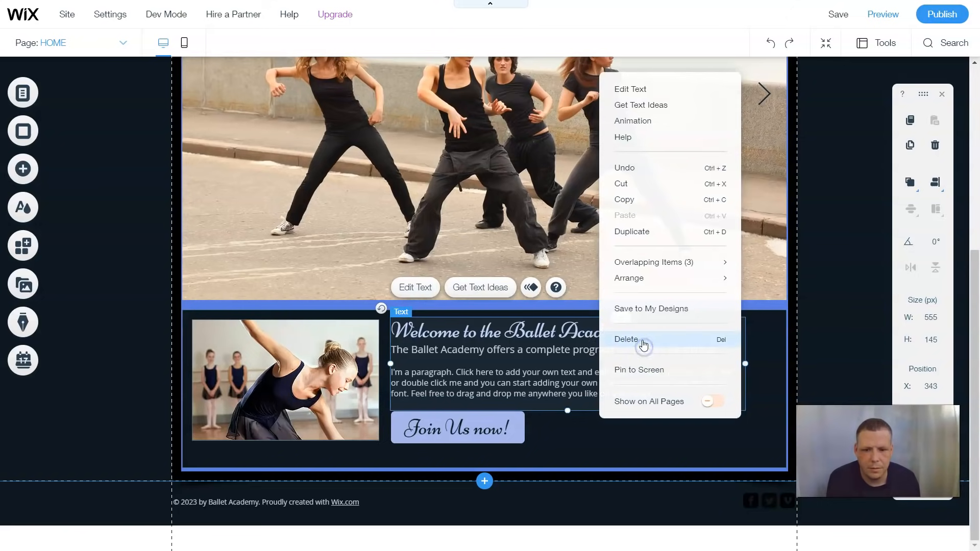
left_click(645, 349)
right_click(329, 394)
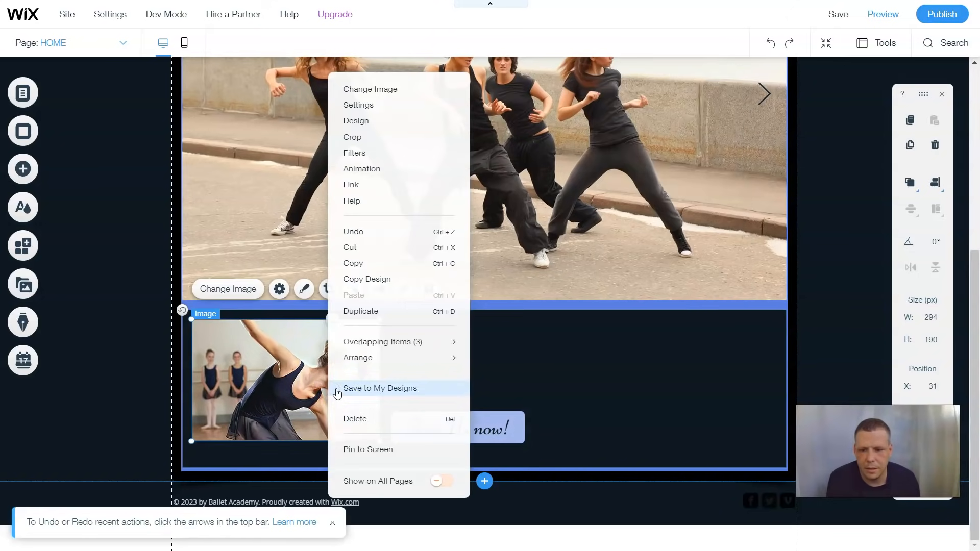
left_click(354, 420)
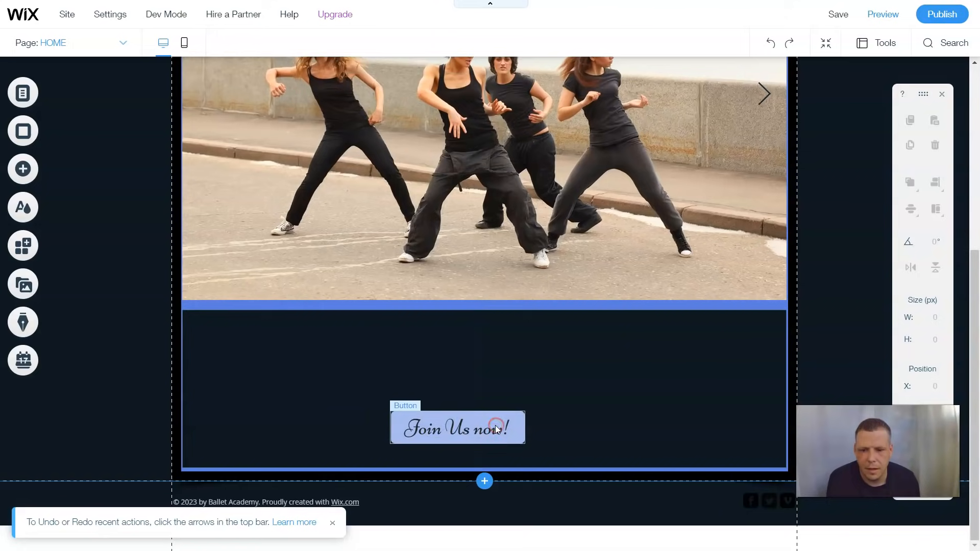
right_click(497, 429)
left_click(534, 369)
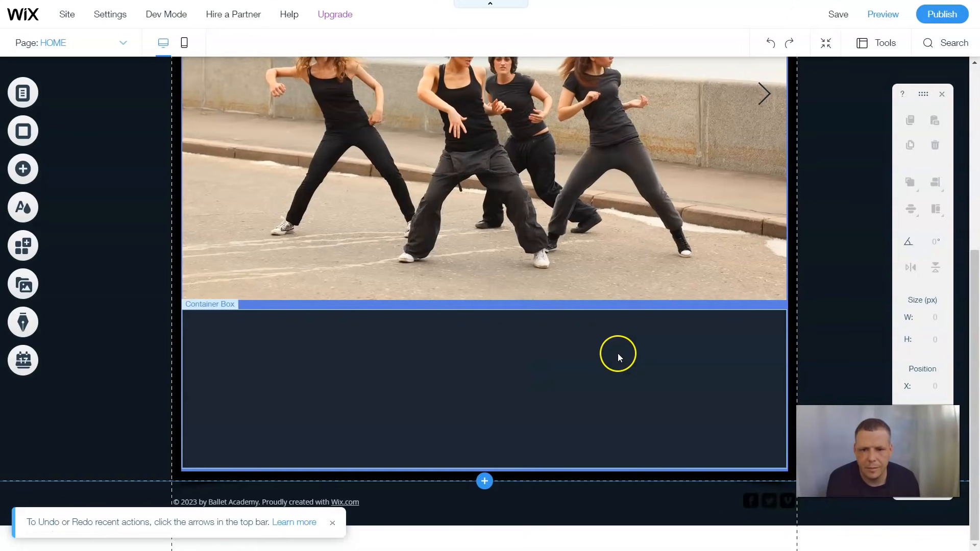
scroll(618, 354, "up", 6)
scroll(617, 353, "down", 6)
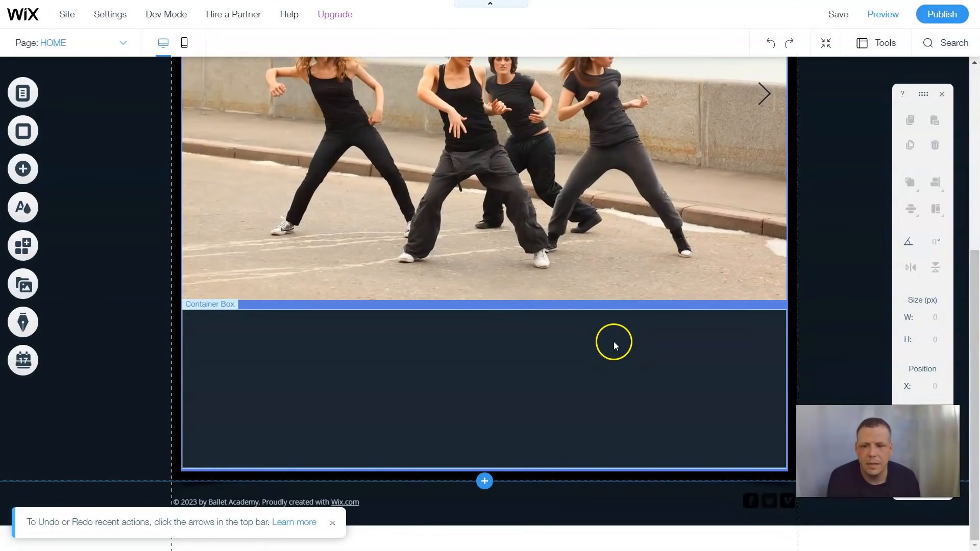
scroll(613, 341, "up", 5)
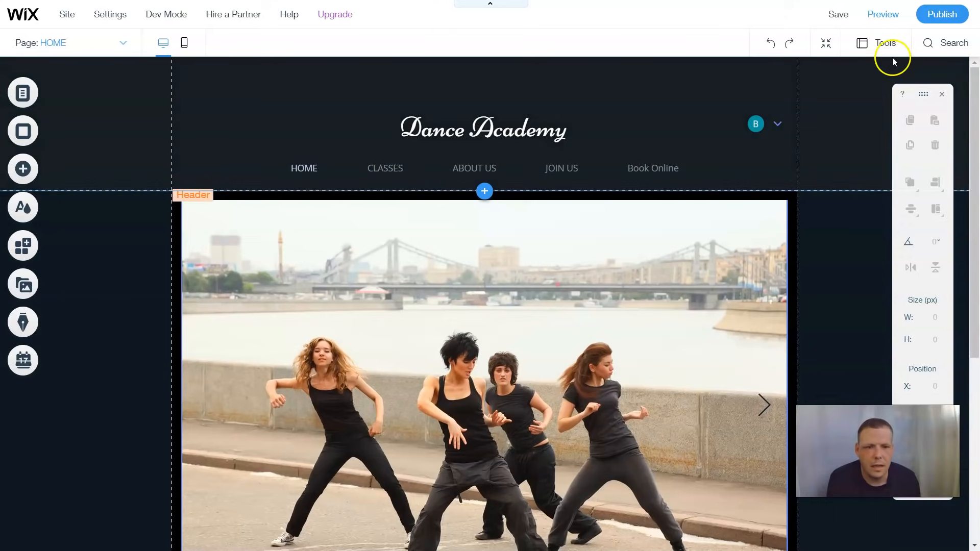
Delete the CLASSES page from the site's pages
left_click(397, 170)
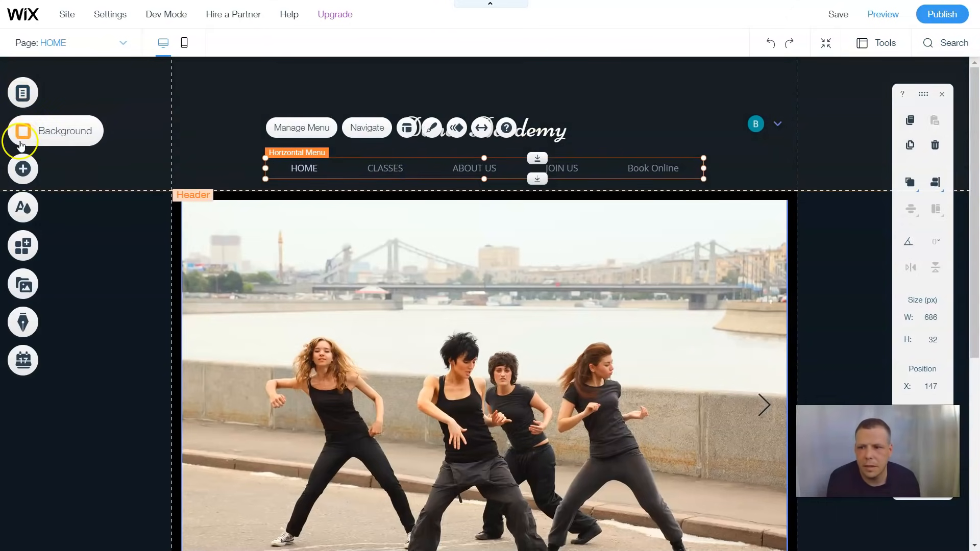
left_click(35, 94)
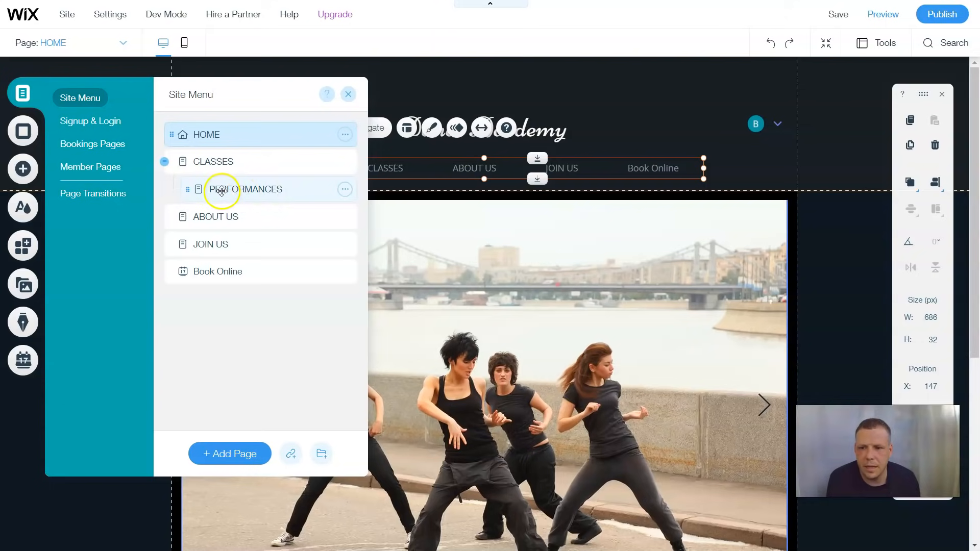
left_click(345, 162)
left_click(392, 343)
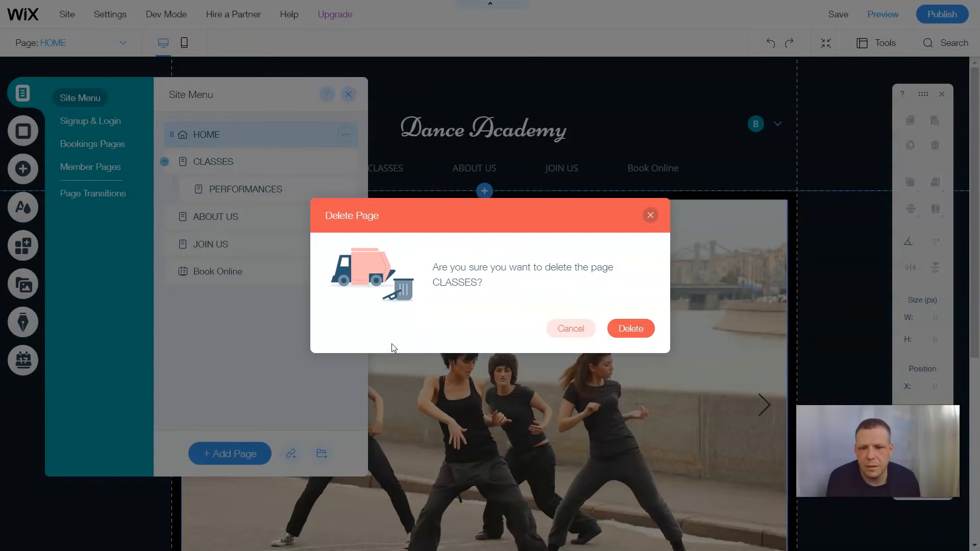
left_click(641, 331)
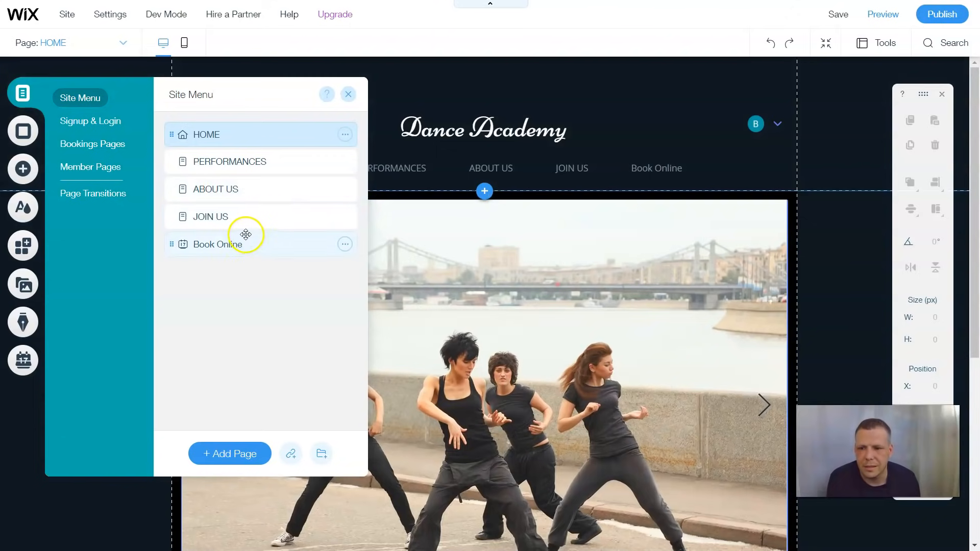
Delete the JOIN US page, leaving HOME, PERFORMANCES, ABOUT US and Book Online
left_click(243, 220)
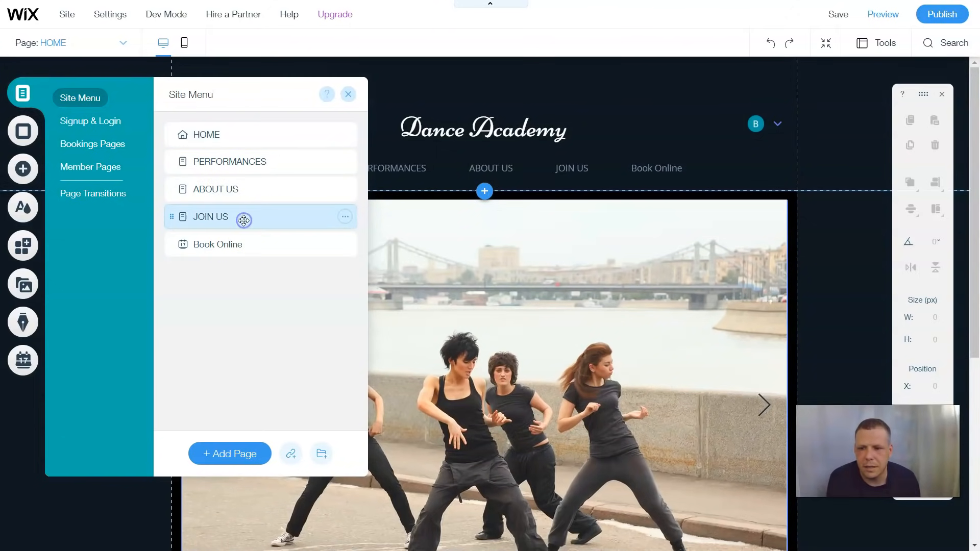
left_click(345, 216)
left_click(401, 398)
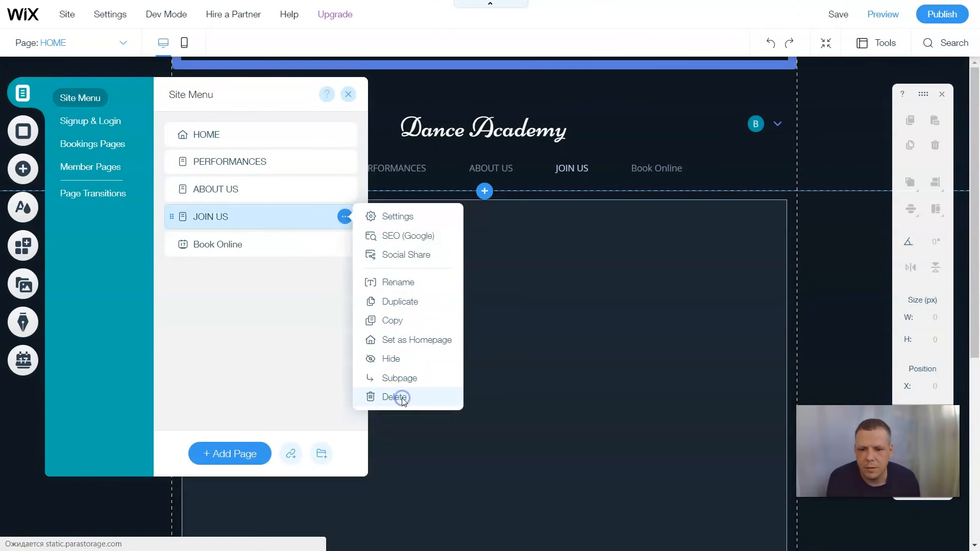
left_click(632, 329)
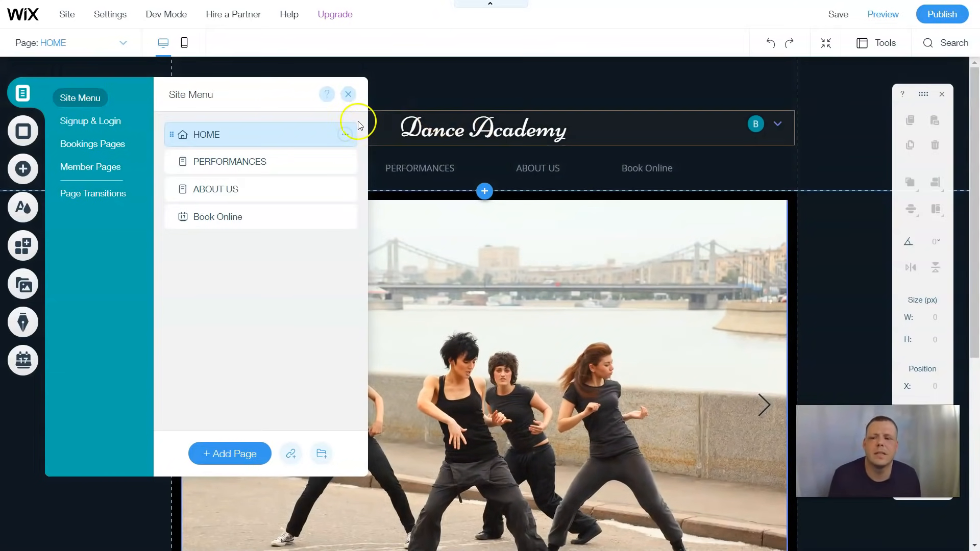
left_click(348, 94)
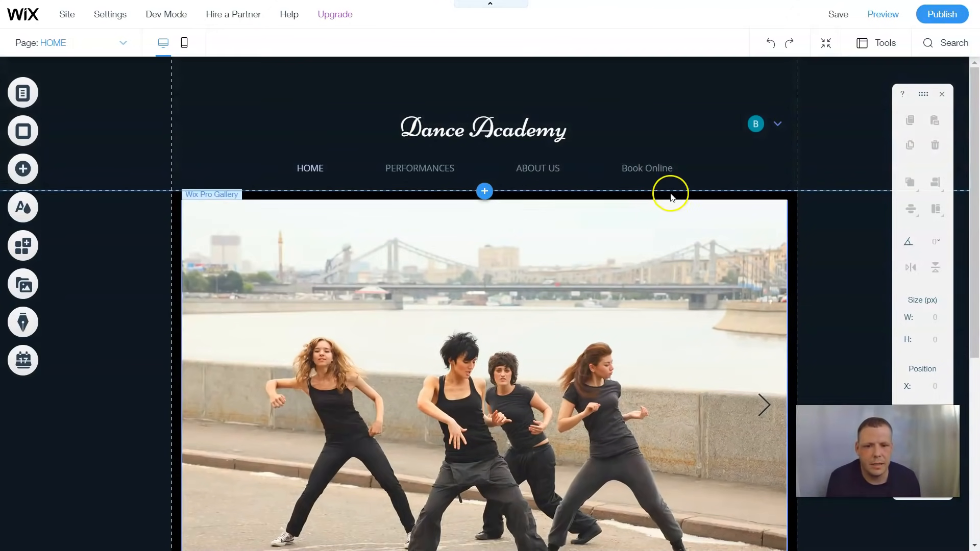
Preview the site and flip the gallery slideshow forward and back through the dance photos
scroll(700, 213, "down", 5)
scroll(701, 210, "up", 3)
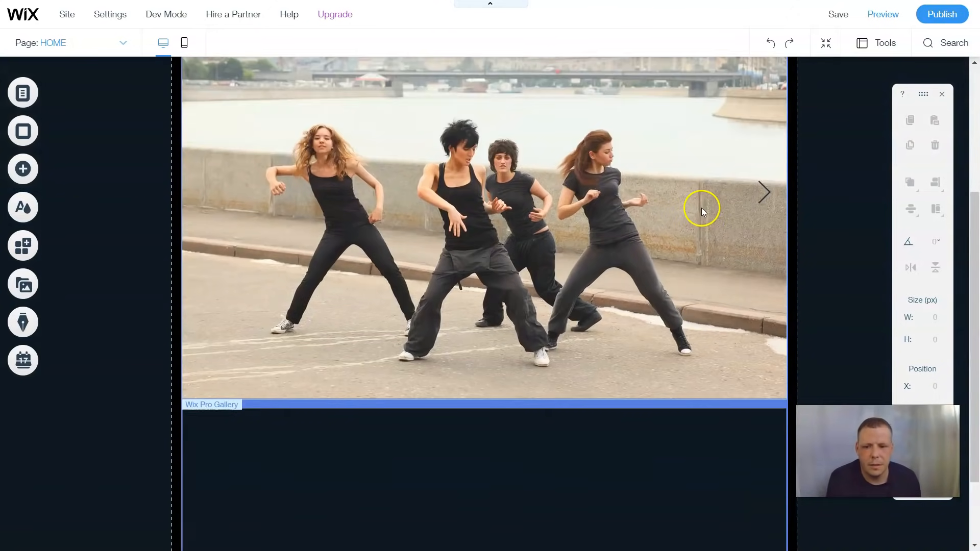
left_click(870, 21)
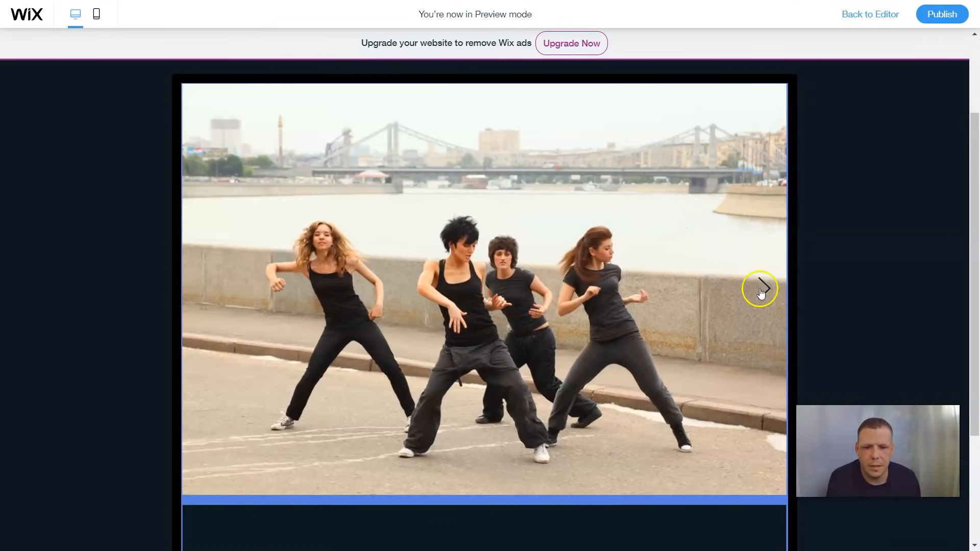
left_click(780, 287)
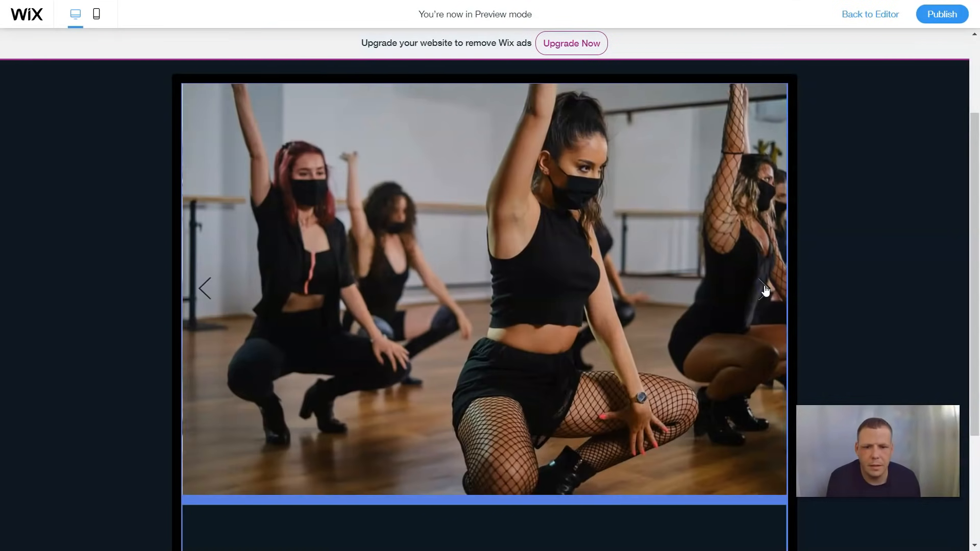
left_click(765, 289)
left_click(765, 289)
left_click(765, 289)
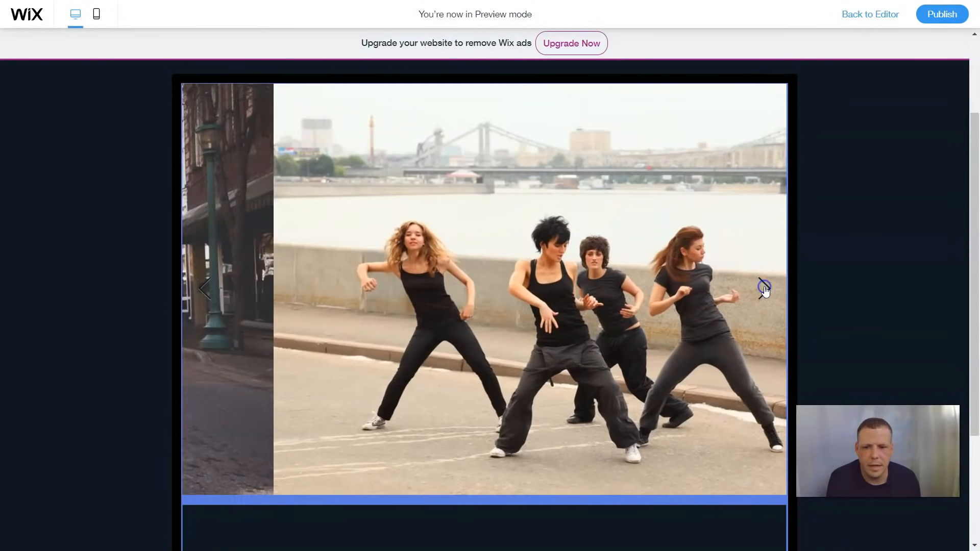
left_click(765, 288)
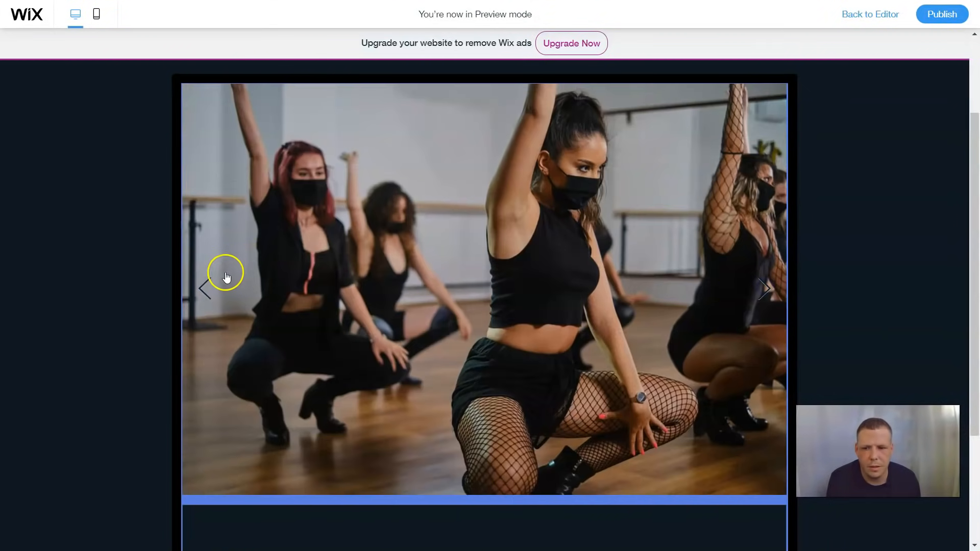
left_click(206, 293)
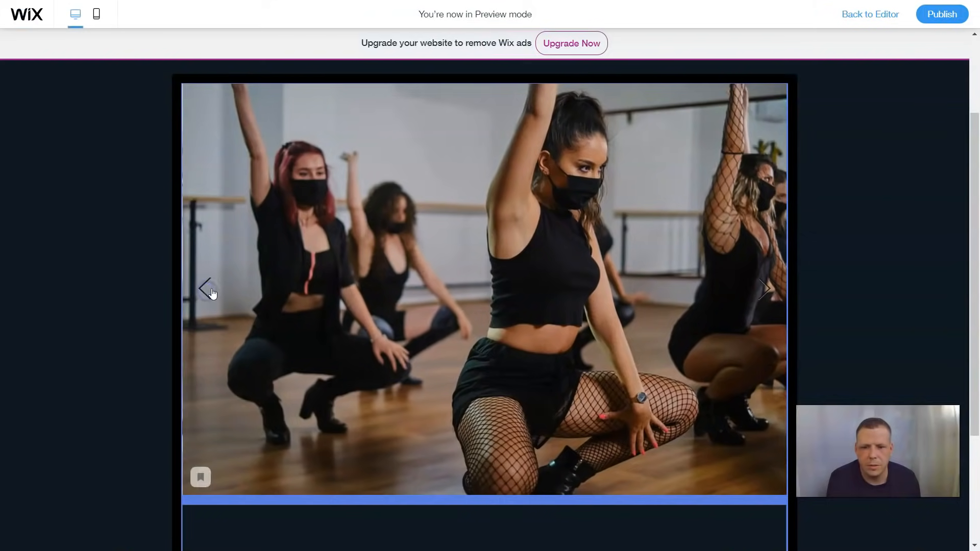
left_click(206, 292)
scroll(558, 225, "up", 3)
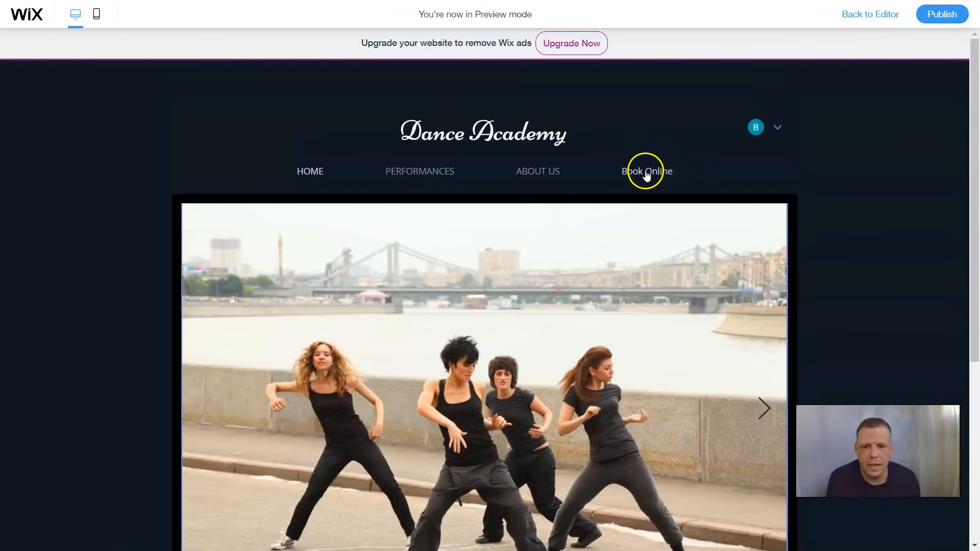
scroll(567, 328, "down", 5)
scroll(577, 317, "up", 5)
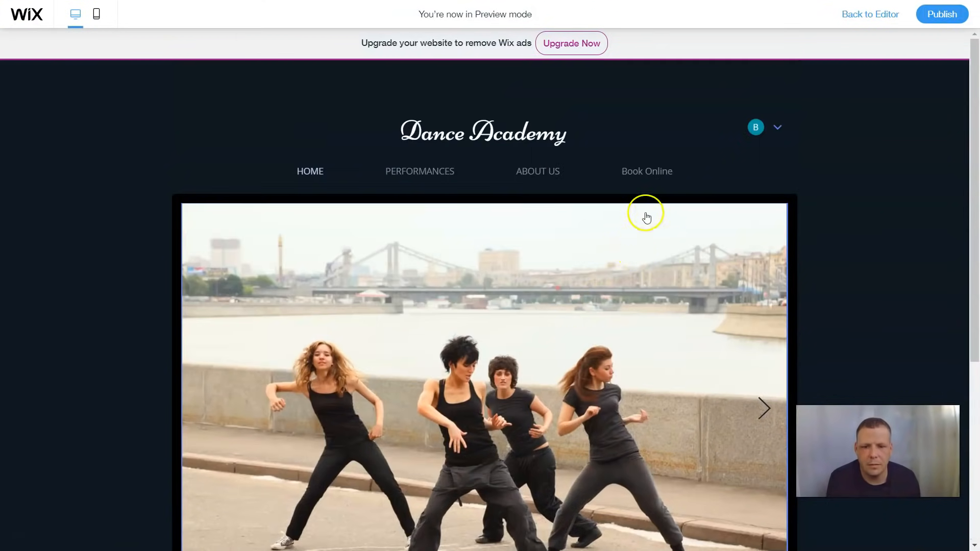
From Book Online, open the Dance class details showing its Jul 22 4:00 PM, 1 hr session
left_click(660, 251)
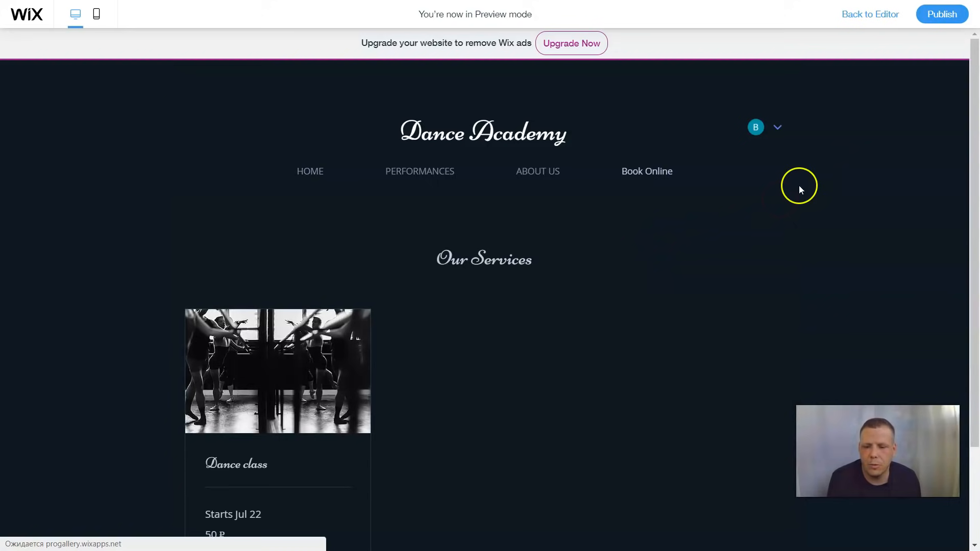
scroll(691, 267, "down", 3)
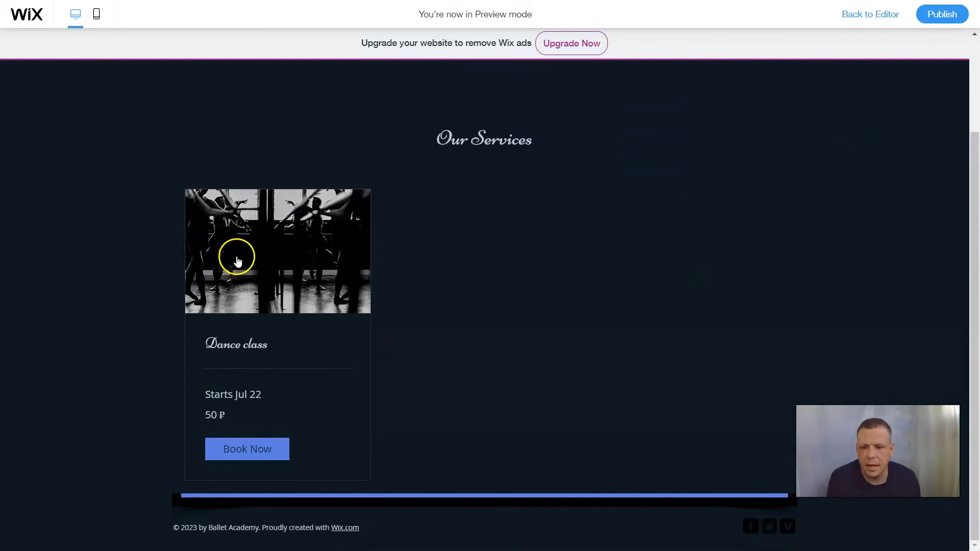
left_click(324, 273)
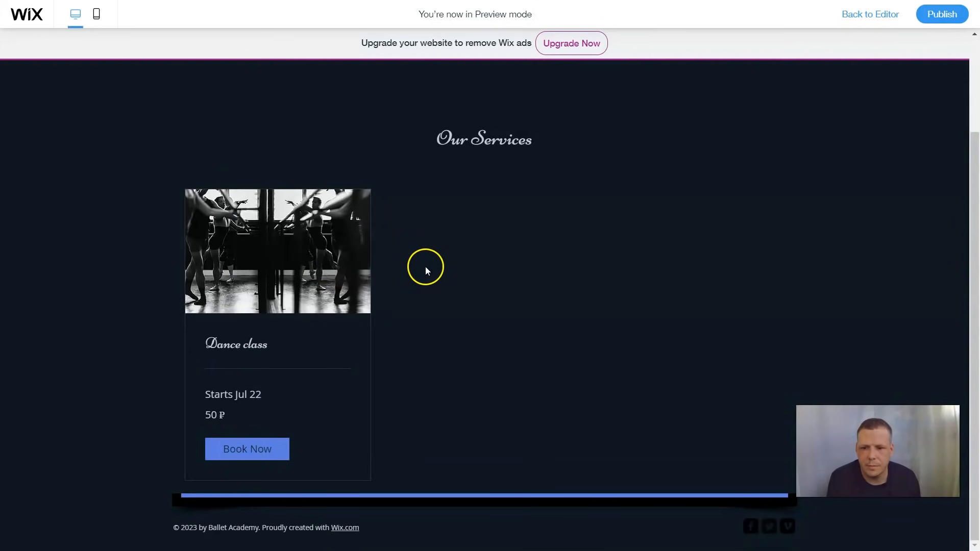
left_click(261, 453)
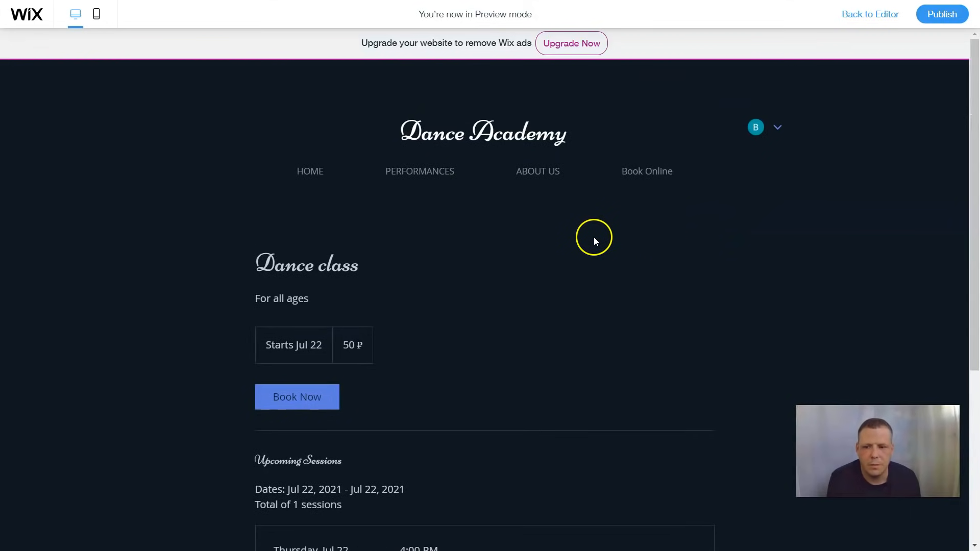
scroll(593, 237, "down", 4)
scroll(574, 192, "up", 4)
scroll(547, 244, "down", 3)
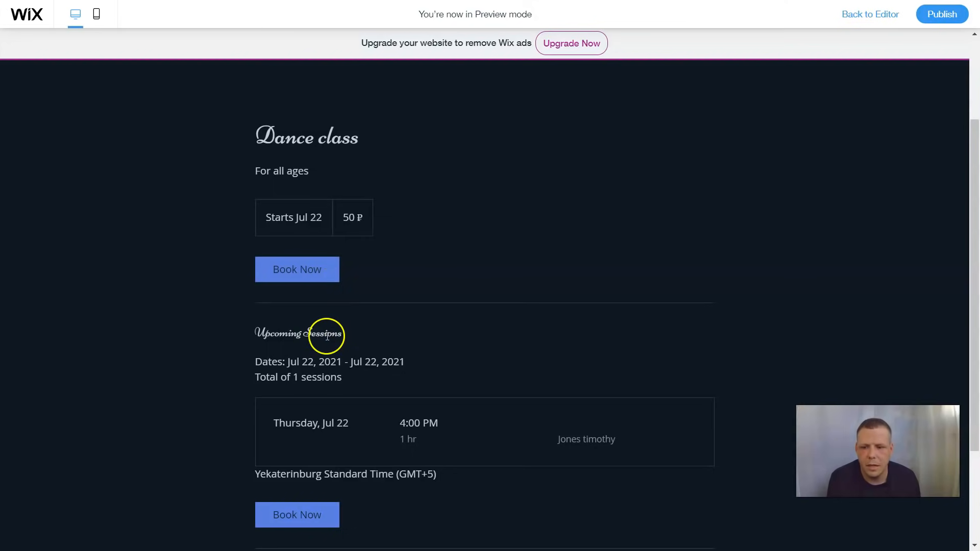
scroll(493, 324, "down", 3)
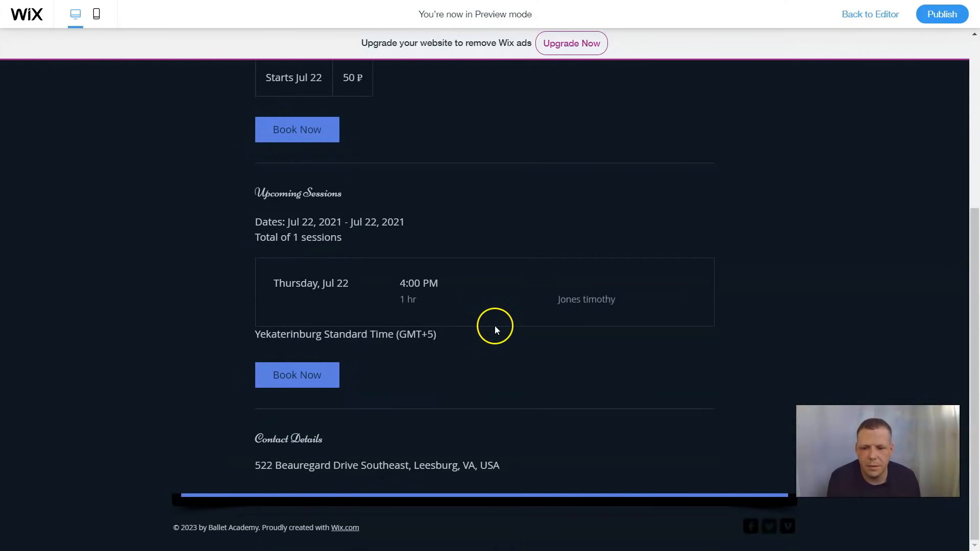
scroll(495, 326, "up", 5)
scroll(459, 306, "up", 1)
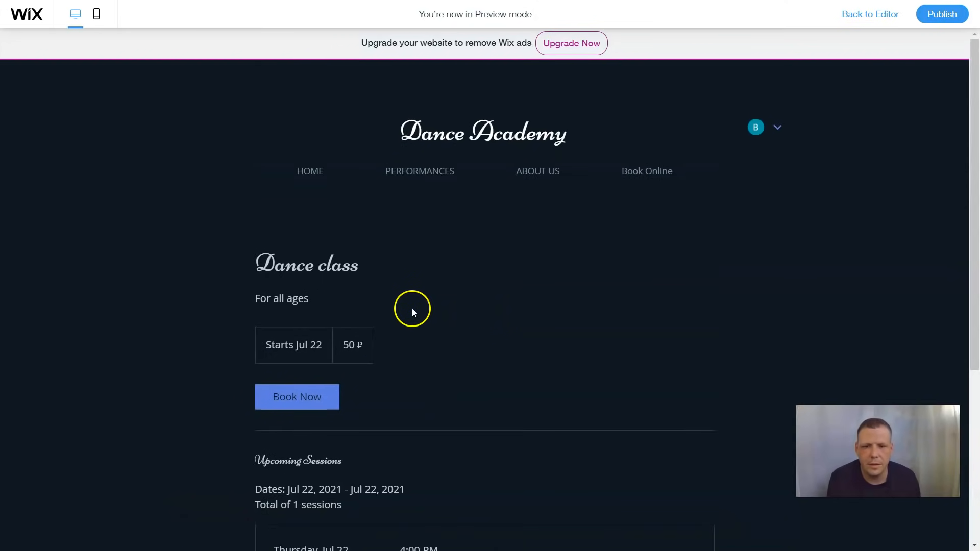
scroll(396, 345, "down", 3)
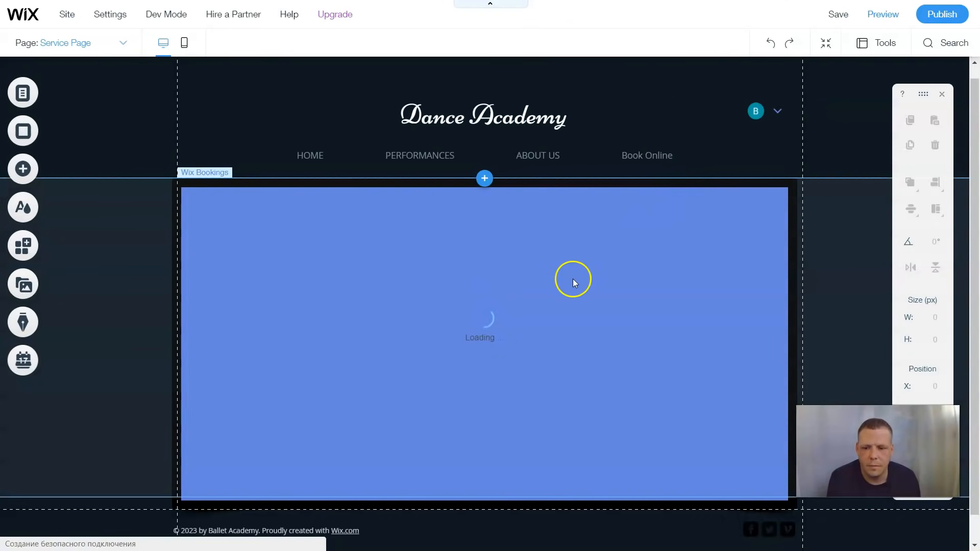
Scroll through the Service Page's placeholder title, description and sample upcoming sessions
scroll(574, 273, "down", 2)
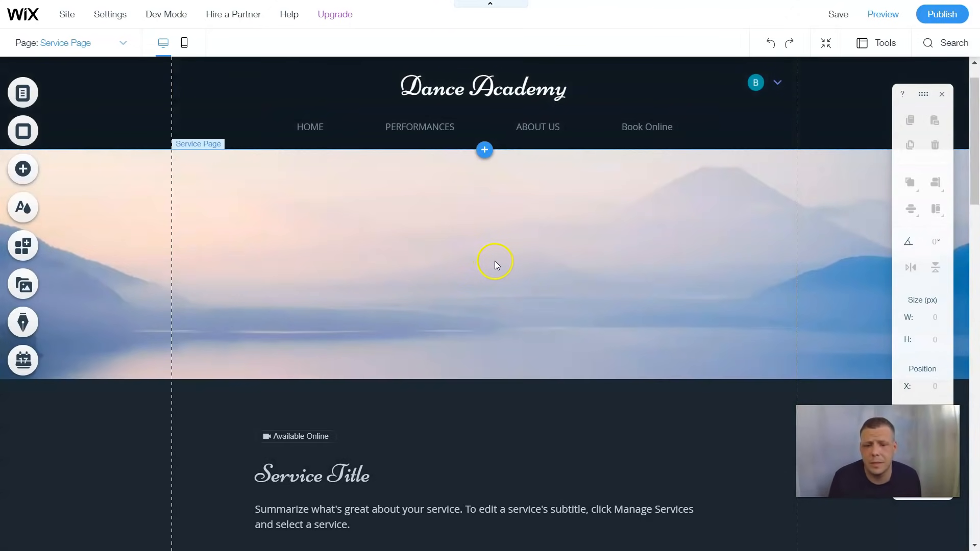
scroll(510, 262, "down", 8)
scroll(531, 245, "down", 1)
scroll(534, 230, "up", 4)
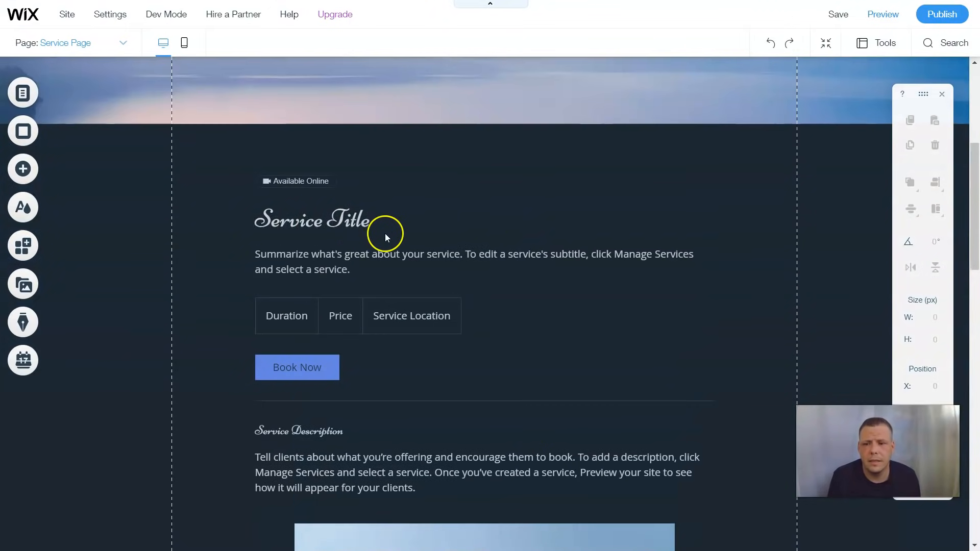
scroll(534, 250, "down", 9)
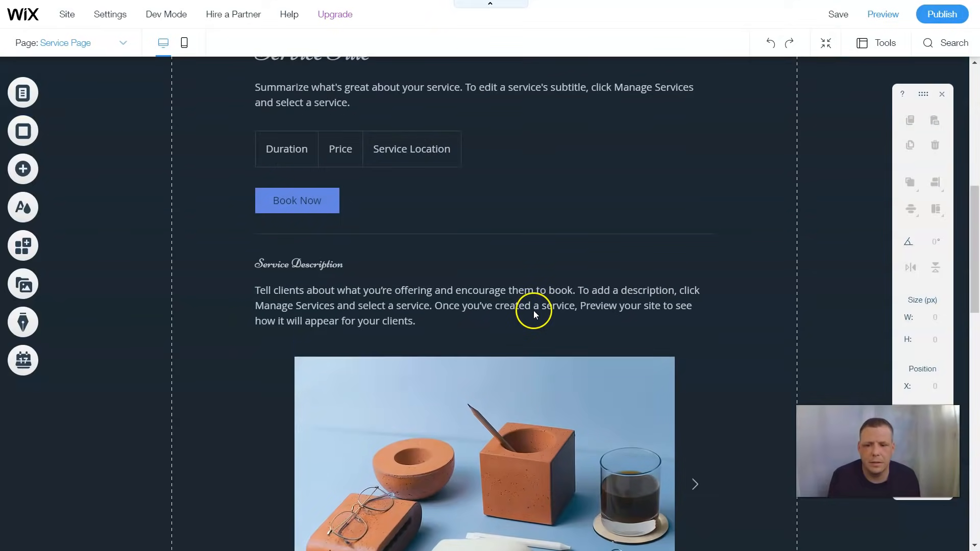
scroll(539, 299, "down", 3)
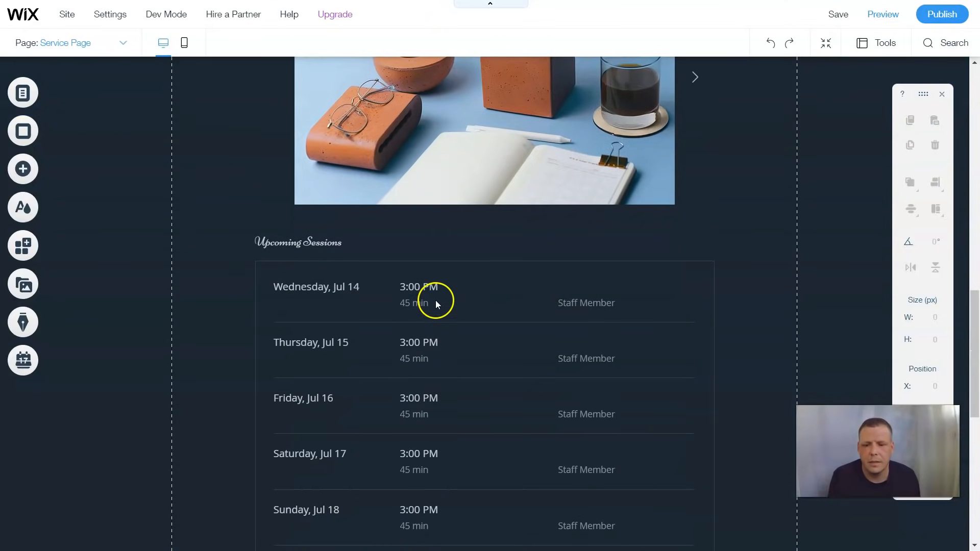
scroll(437, 300, "down", 2)
scroll(441, 199, "down", 5)
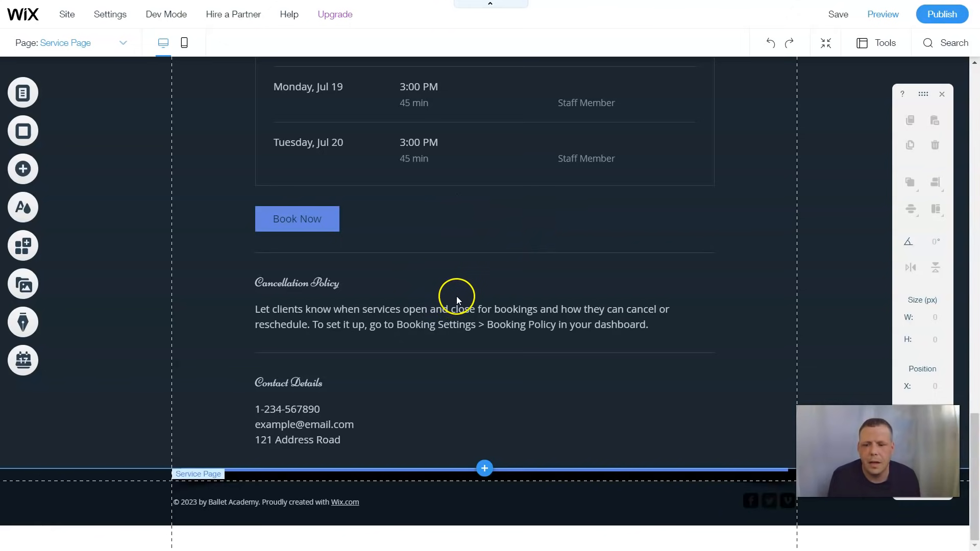
scroll(519, 281, "up", 10)
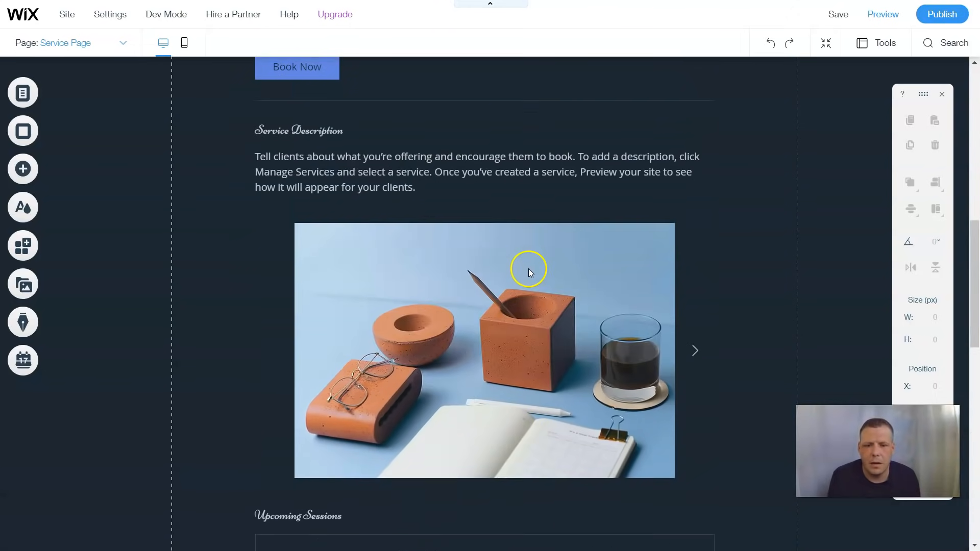
scroll(562, 252, "up", 10)
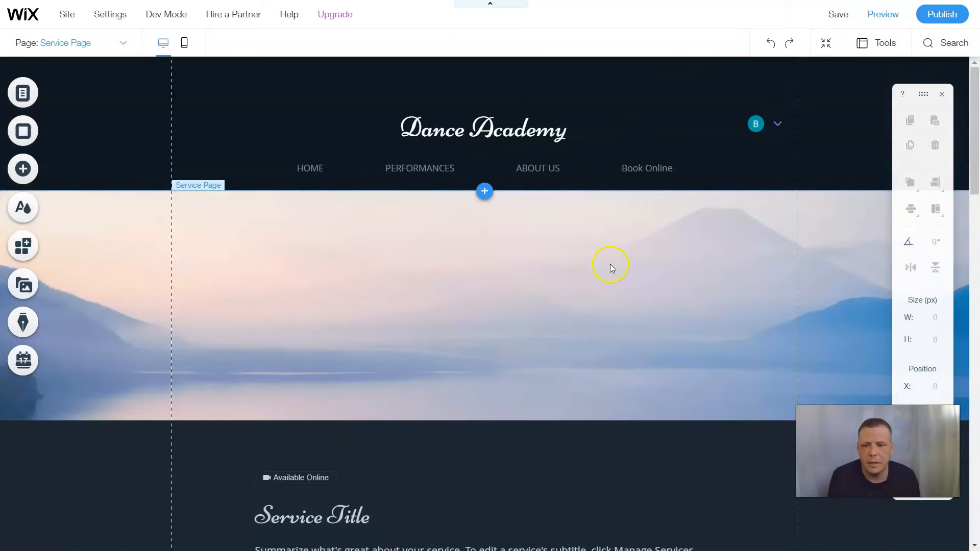
scroll(417, 380, "down", 5)
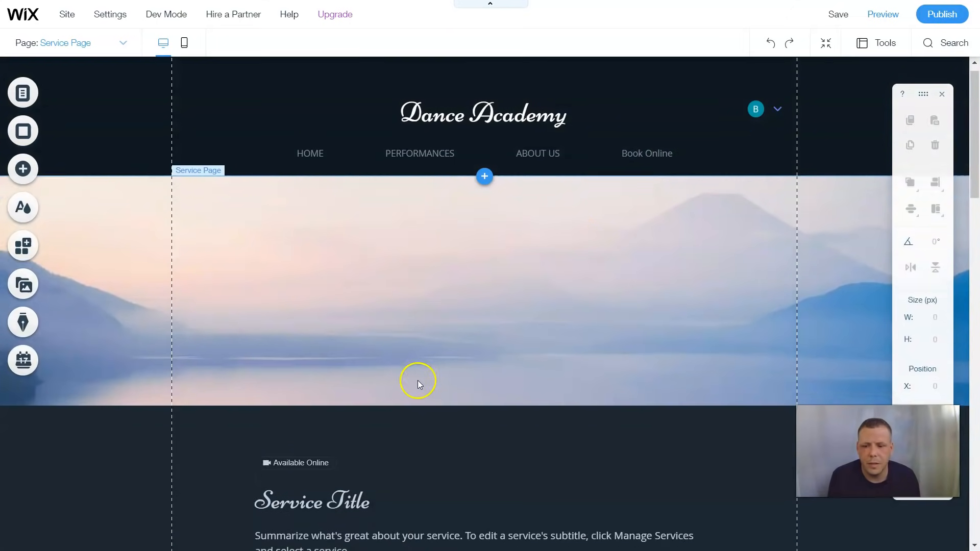
scroll(372, 322, "down", 5)
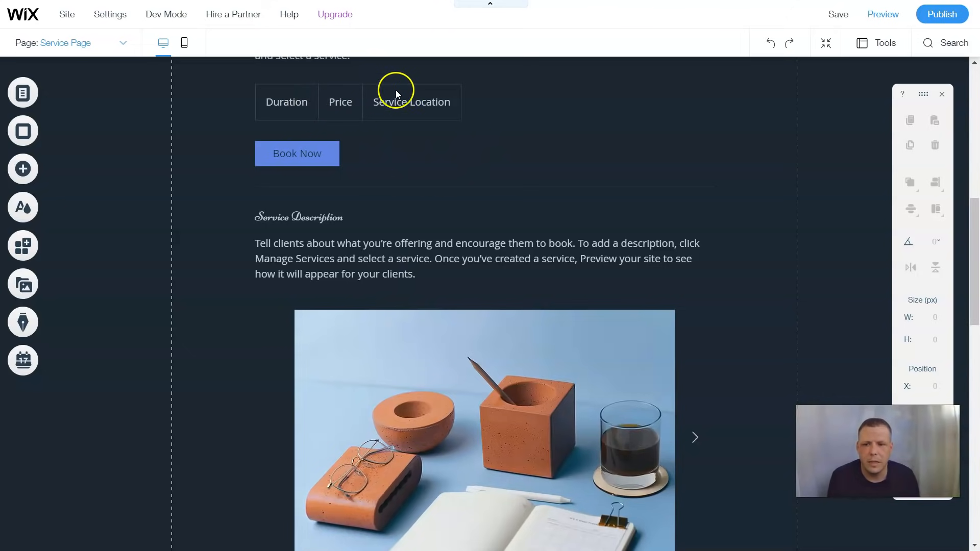
scroll(474, 223, "up", 5)
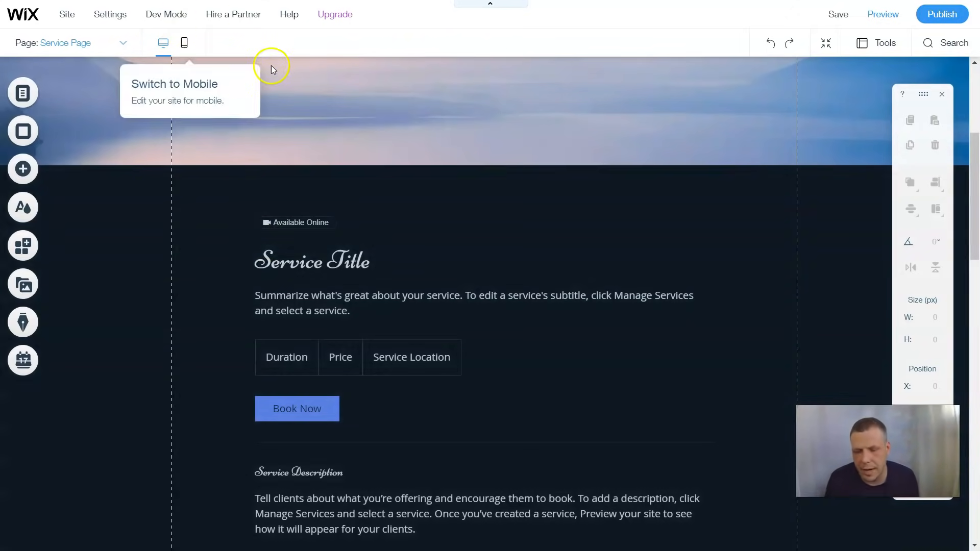
scroll(364, 242, "up", 5)
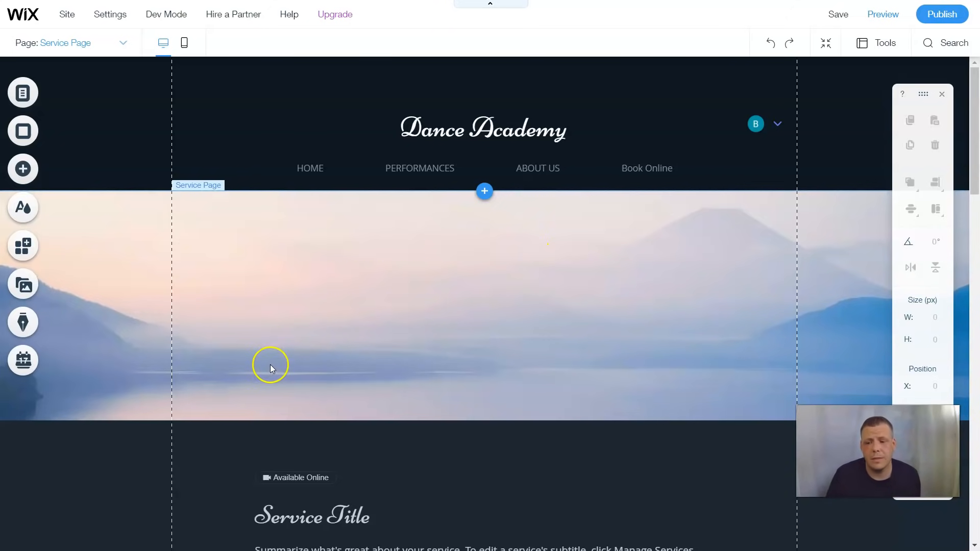
mouse_move(4, 519)
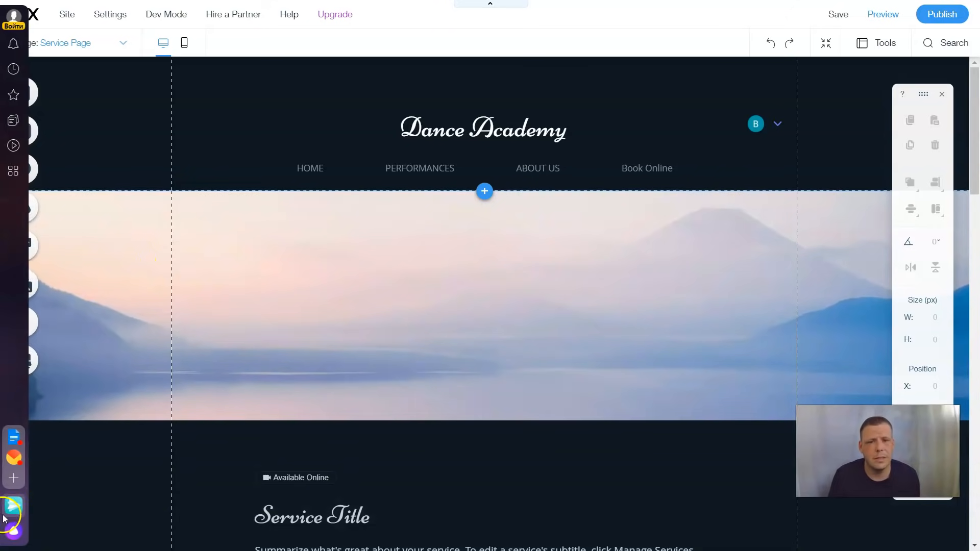